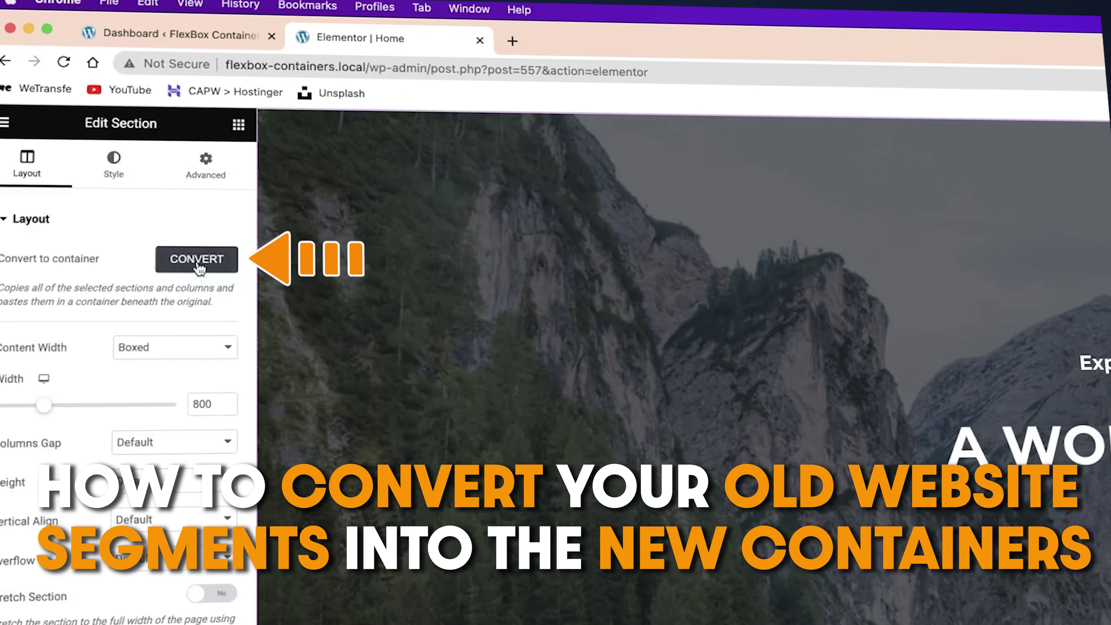
# - Convert the mountain hero section into a container
pyautogui.click(192, 261)
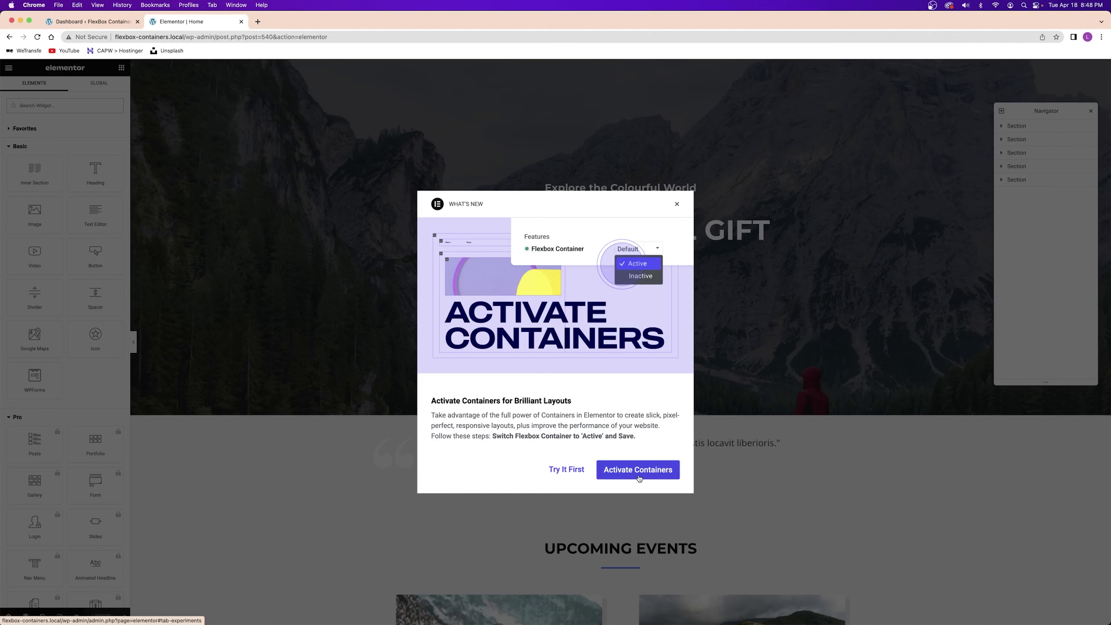
# - Accept the offer to activate containers and set the Flexbox Container experiment to Active
pyautogui.click(638, 477)
pyautogui.click(204, 390)
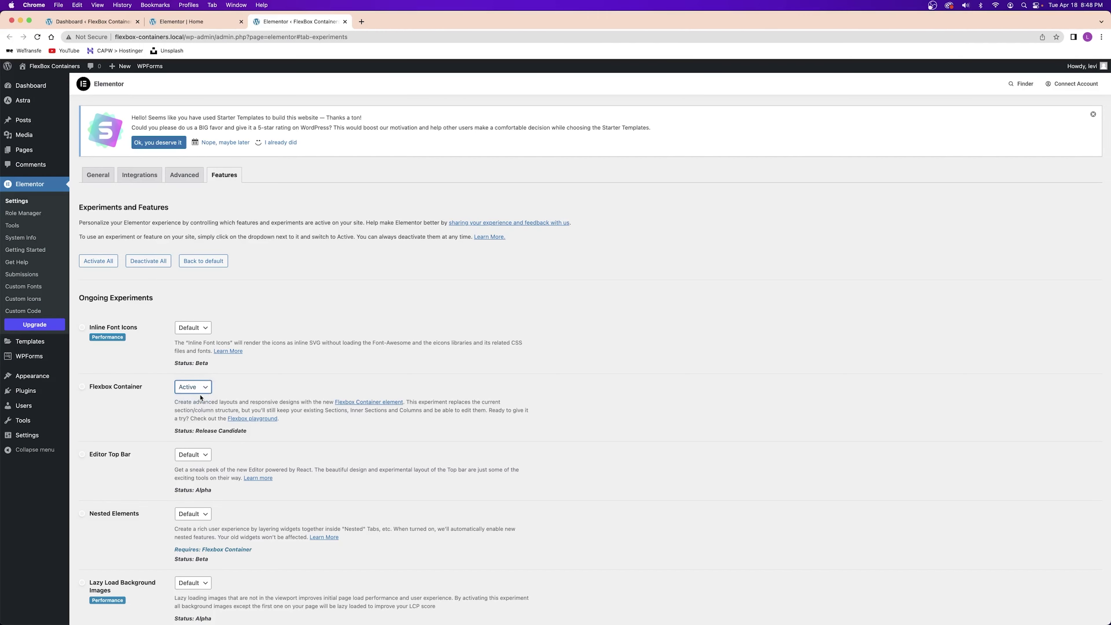
pyautogui.scroll(-15, 200, 397)
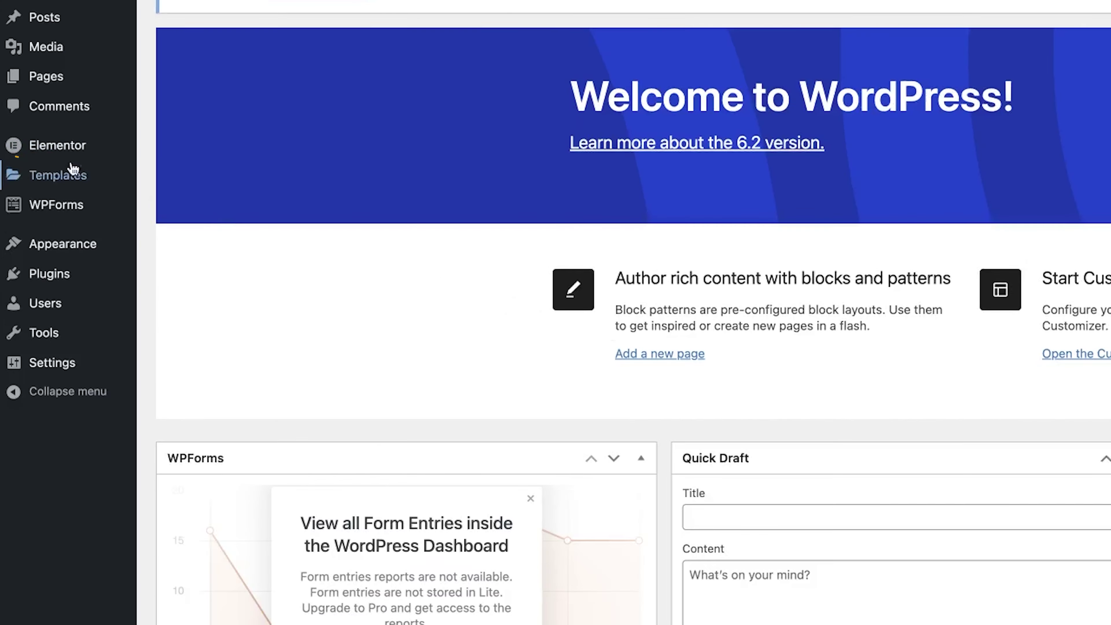
# - Open Elementor's feature settings from the WordPress dashboard and set Flexbox Container to Active
pyautogui.moveTo(29, 217)
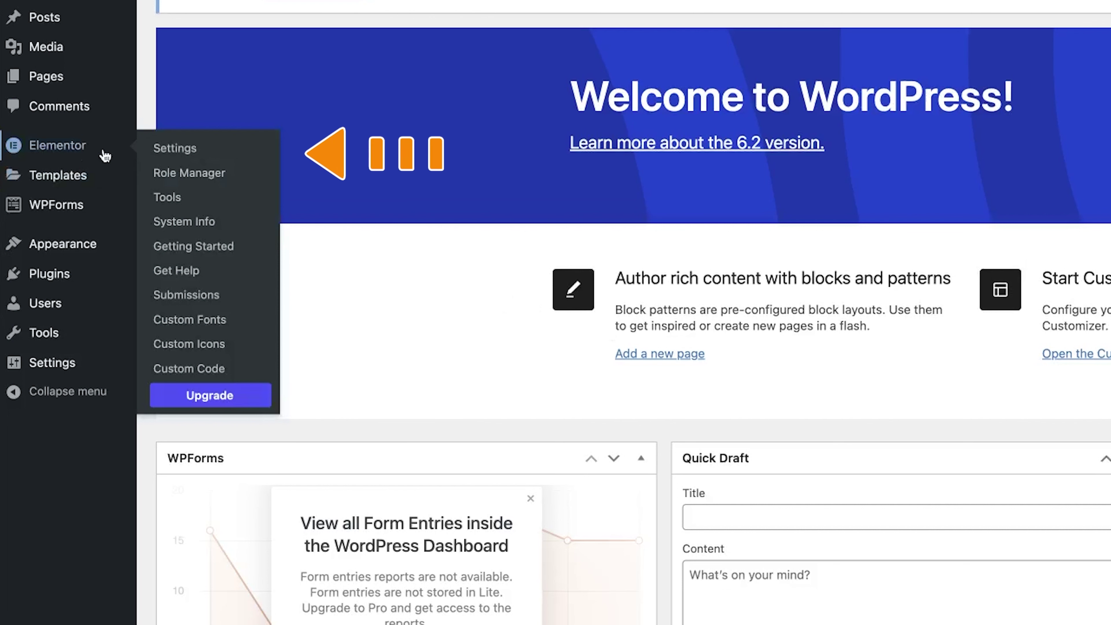
pyautogui.click(190, 151)
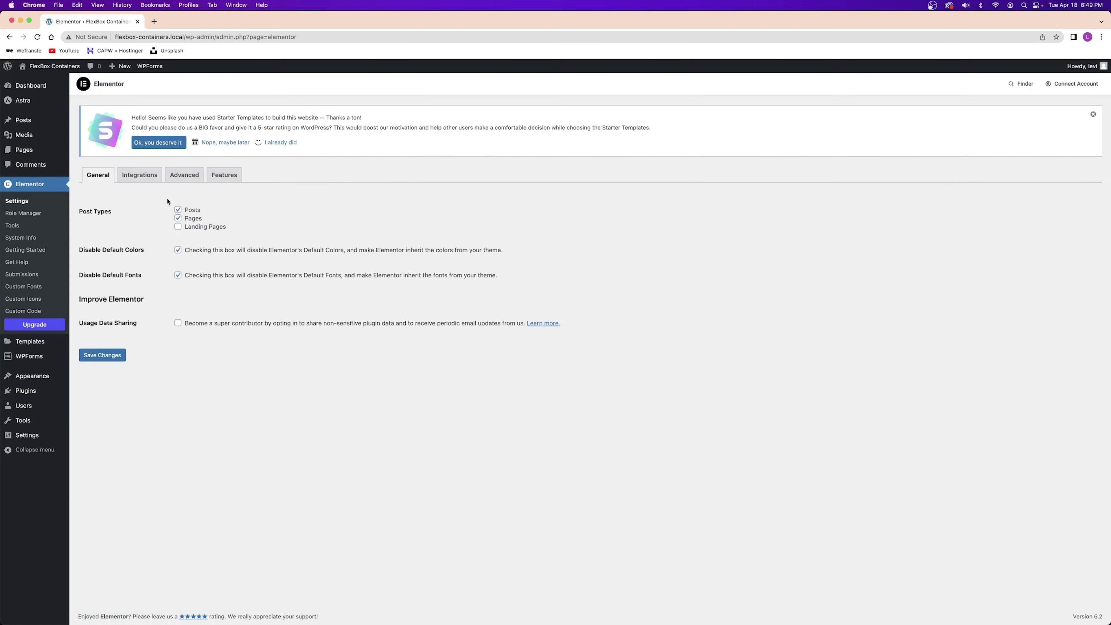
pyautogui.click(227, 177)
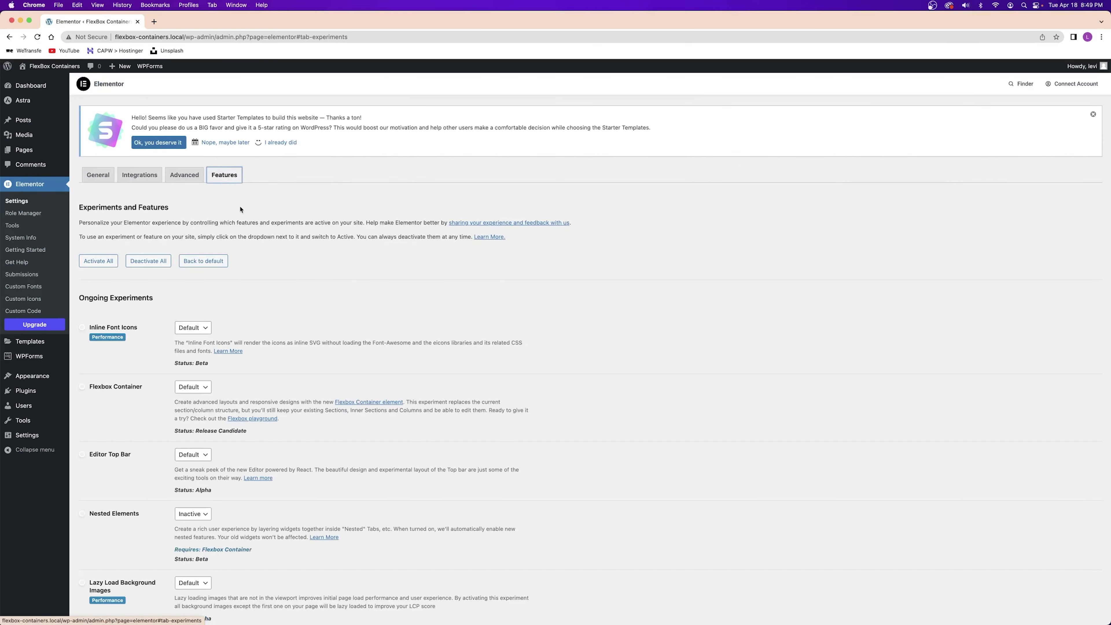
pyautogui.scroll(-3, 239, 204)
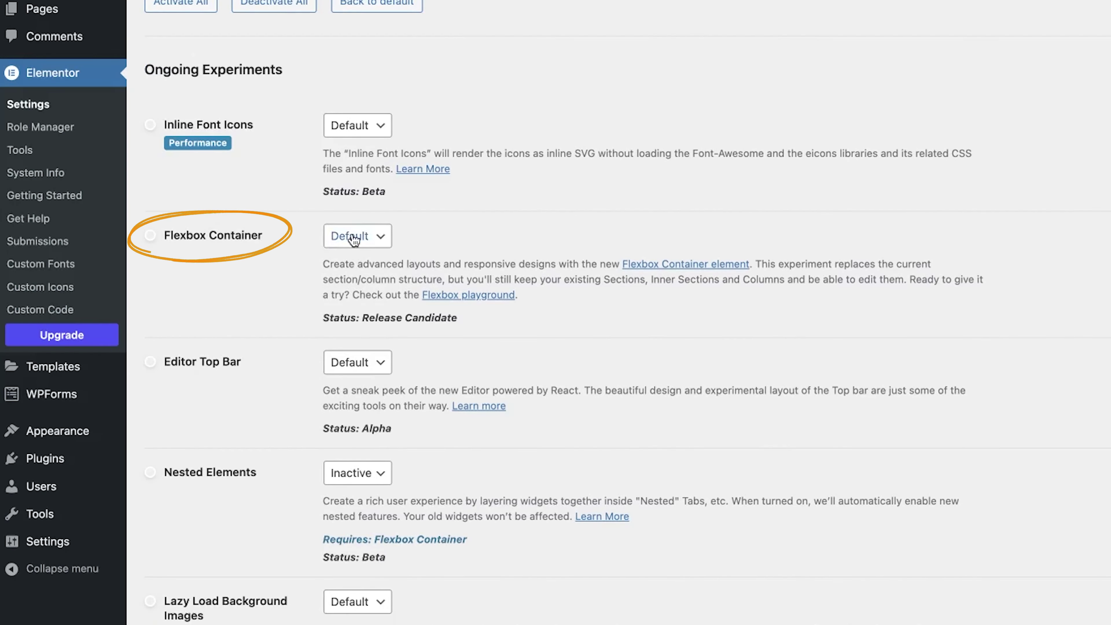
pyautogui.click(355, 240)
pyautogui.click(346, 253)
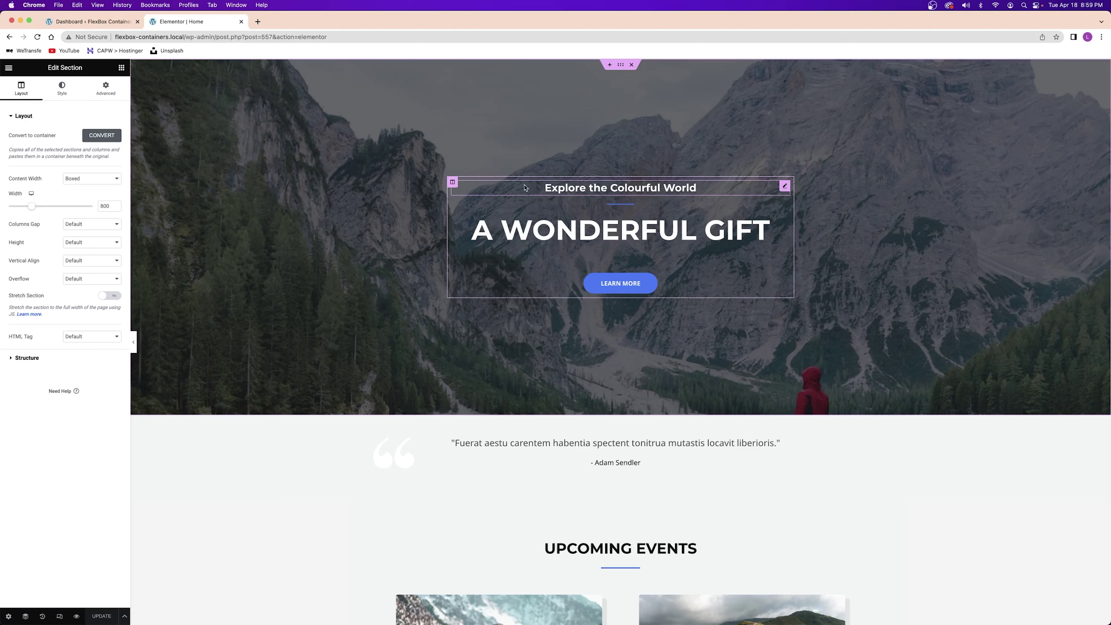
# - Convert the "A Wonderful Gift" hero section to a container and review the copy beneath the original
pyautogui.click(102, 136)
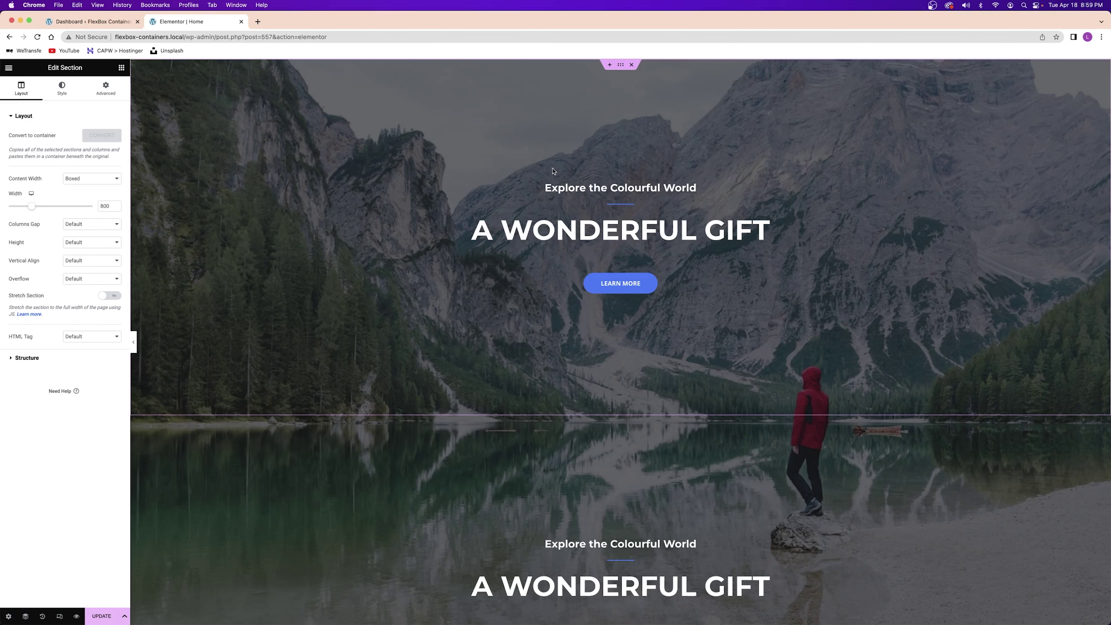
pyautogui.scroll(-3, 553, 171)
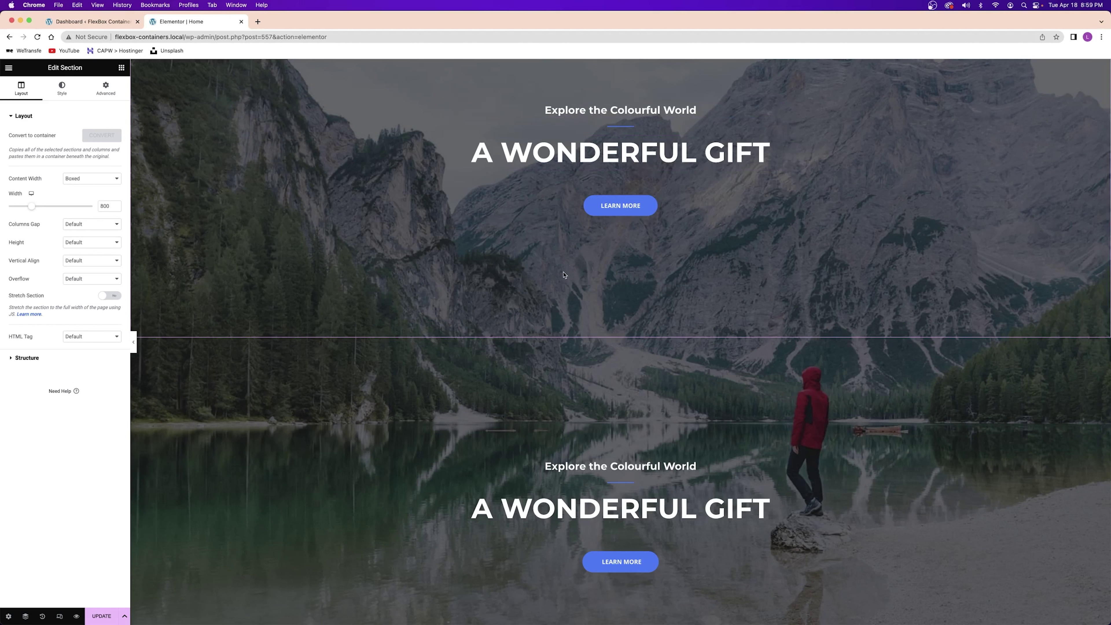
pyautogui.scroll(-3, 563, 274)
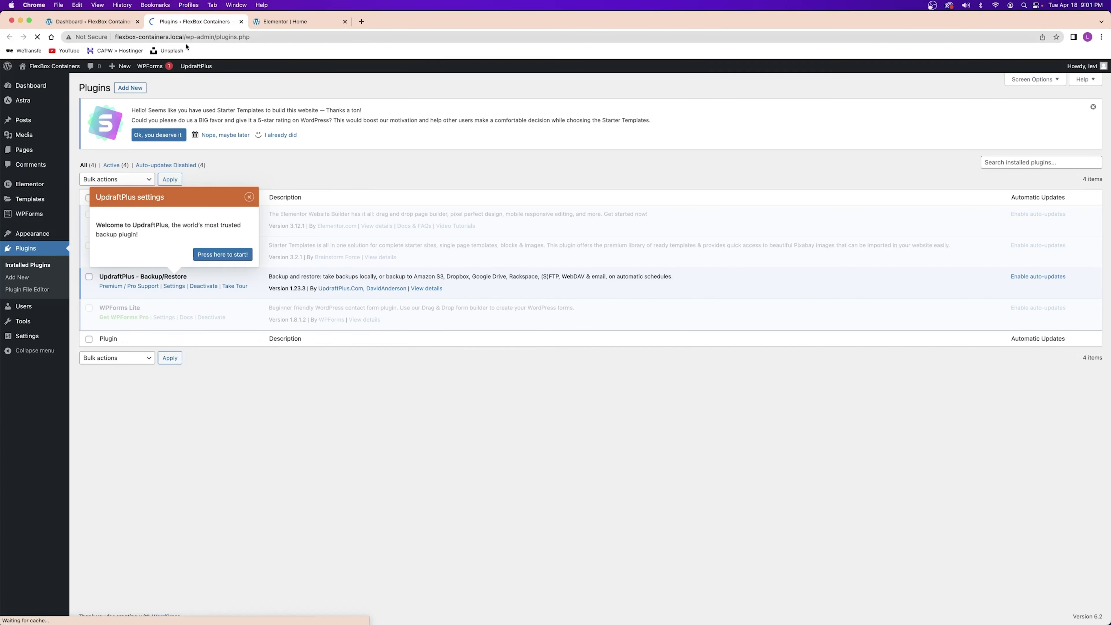
# - Open the UpdraftPlus settings and start a new backup that includes the database and the files
pyautogui.click(208, 256)
pyautogui.click(847, 269)
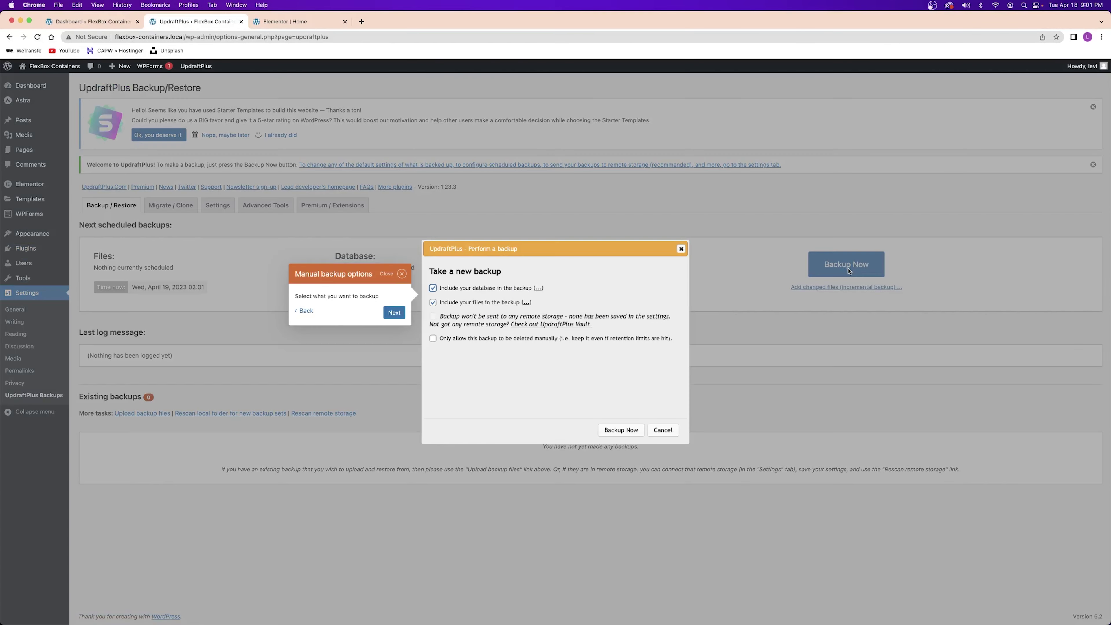
pyautogui.click(609, 430)
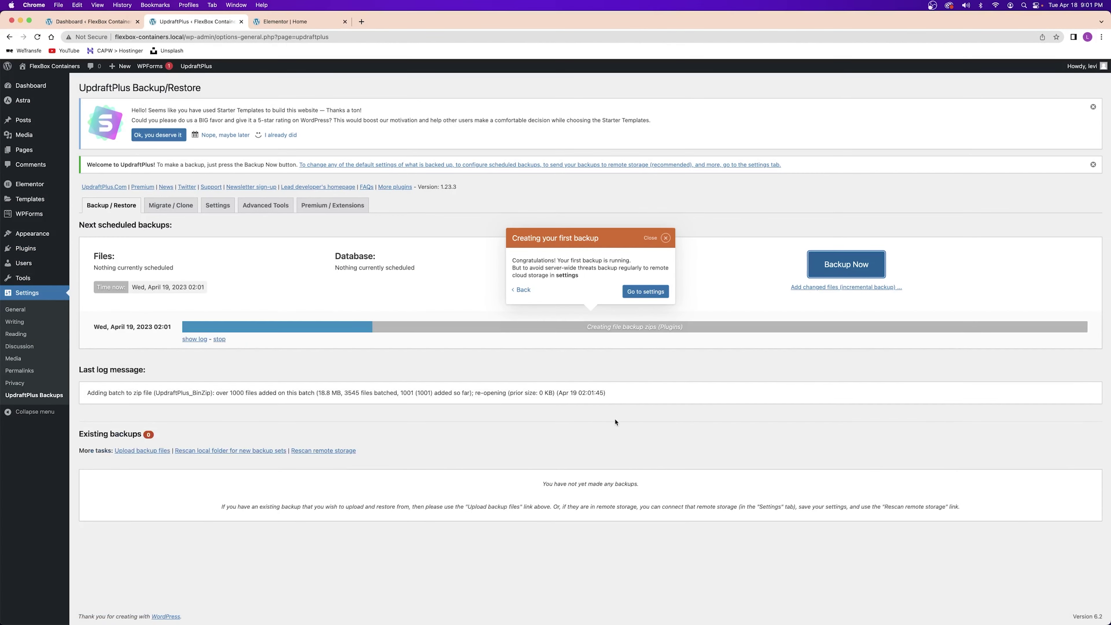
pyautogui.click(547, 377)
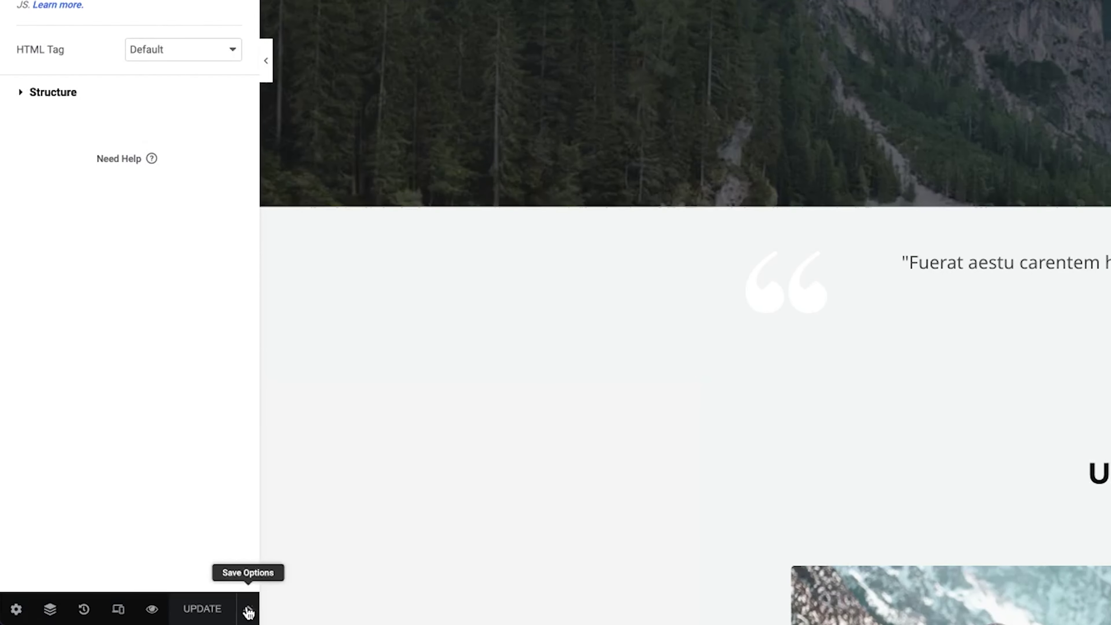
# - Save the page as a template named "Homepage Original" and close the template library
pyautogui.click(248, 612)
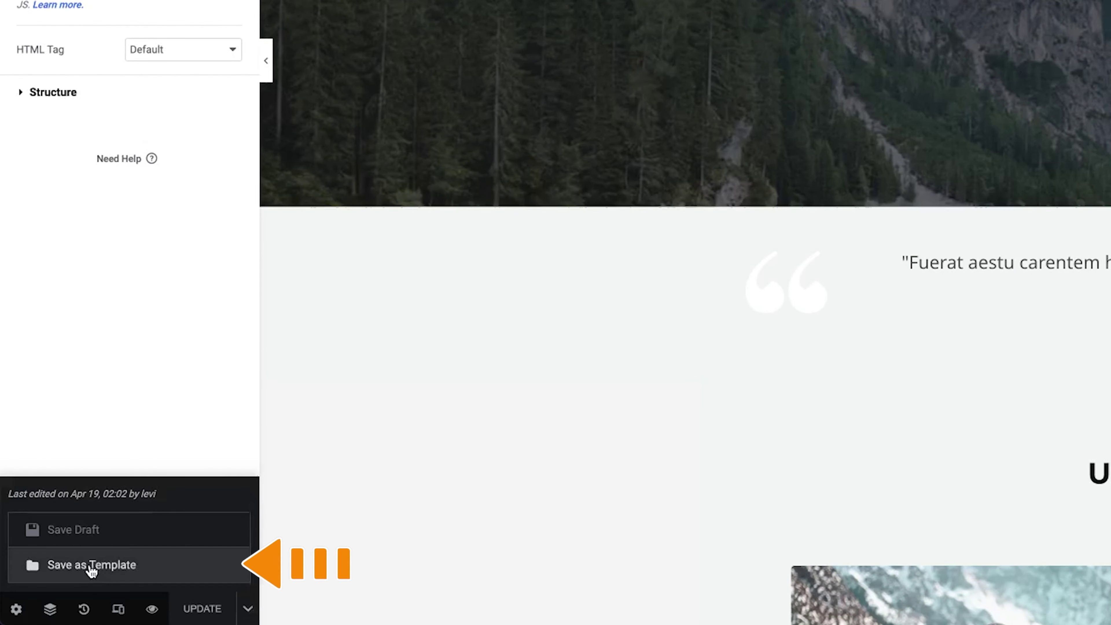
pyautogui.click(89, 567)
pyautogui.write('H')
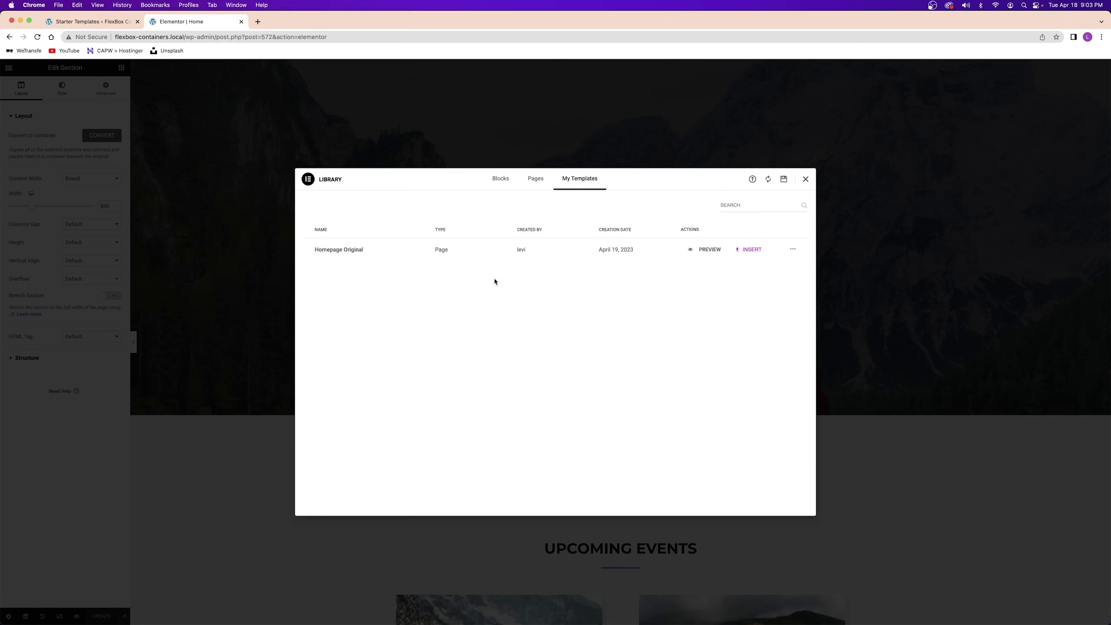
pyautogui.press('Escape')
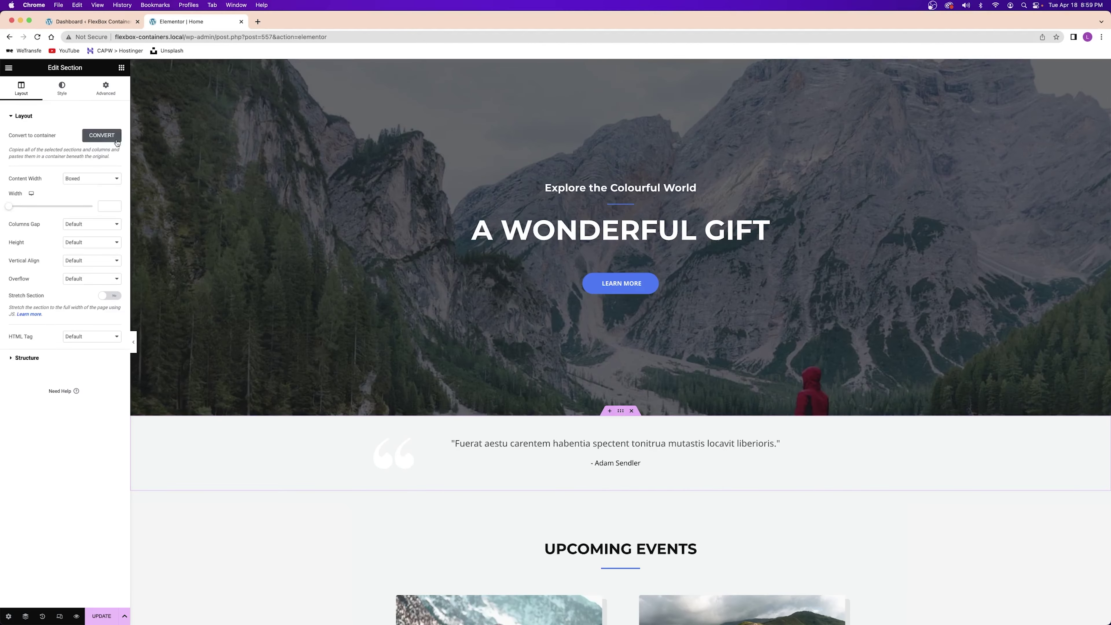
# - Convert the remaining page sections, including "Explore the World", to containers and select the hero section for editing
pyautogui.scroll(-15, 569, 306)
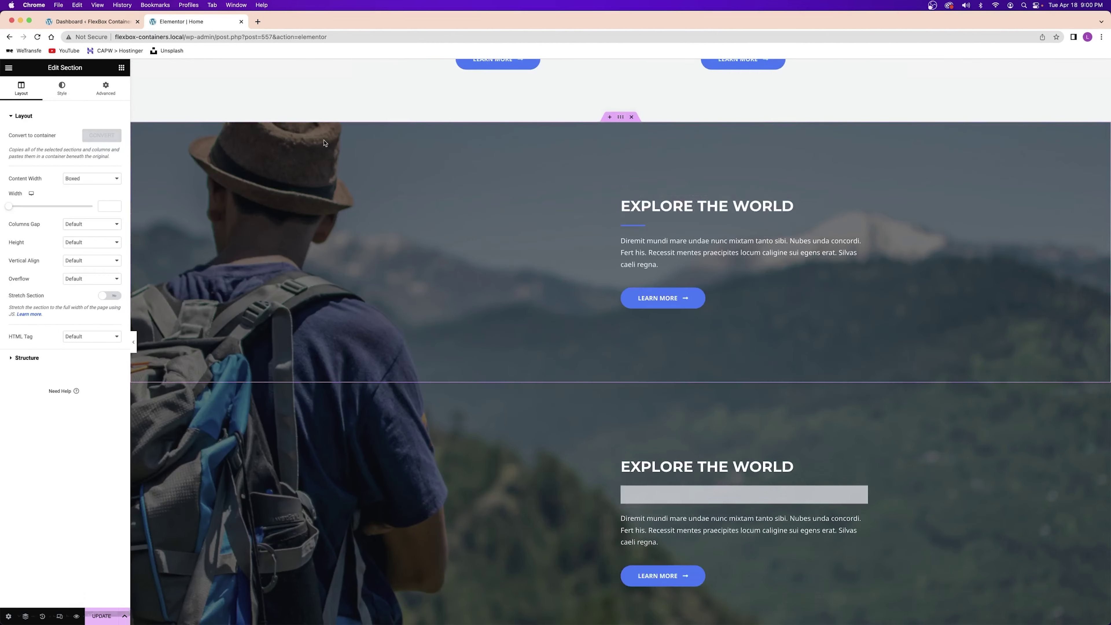
pyautogui.scroll(-10, 613, 307)
pyautogui.scroll(3, 612, 306)
pyautogui.click(102, 134)
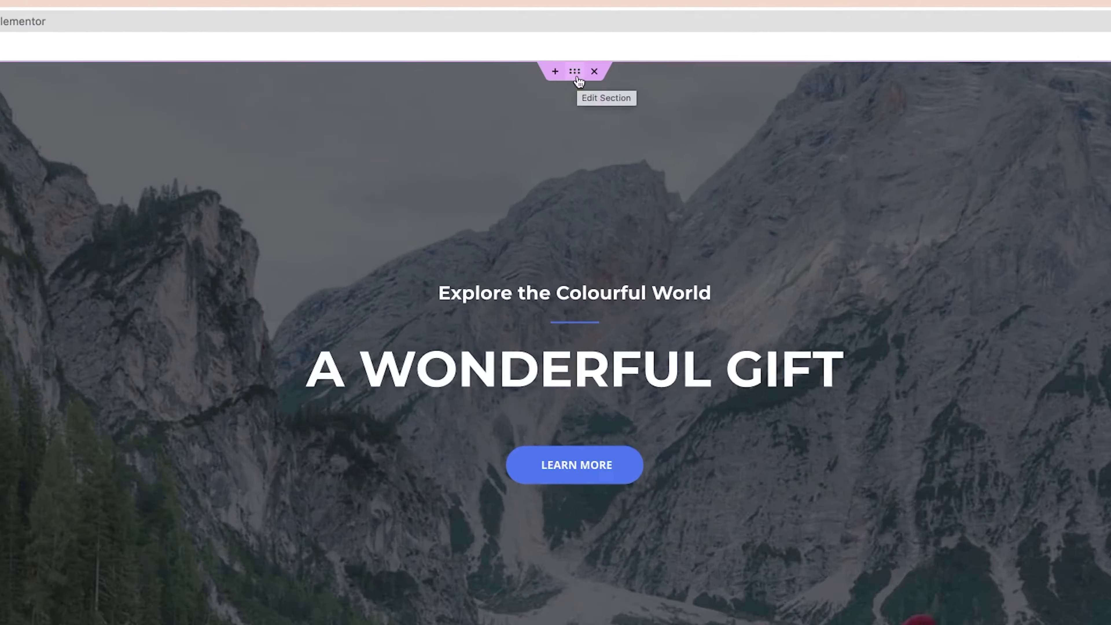
pyautogui.click(620, 64)
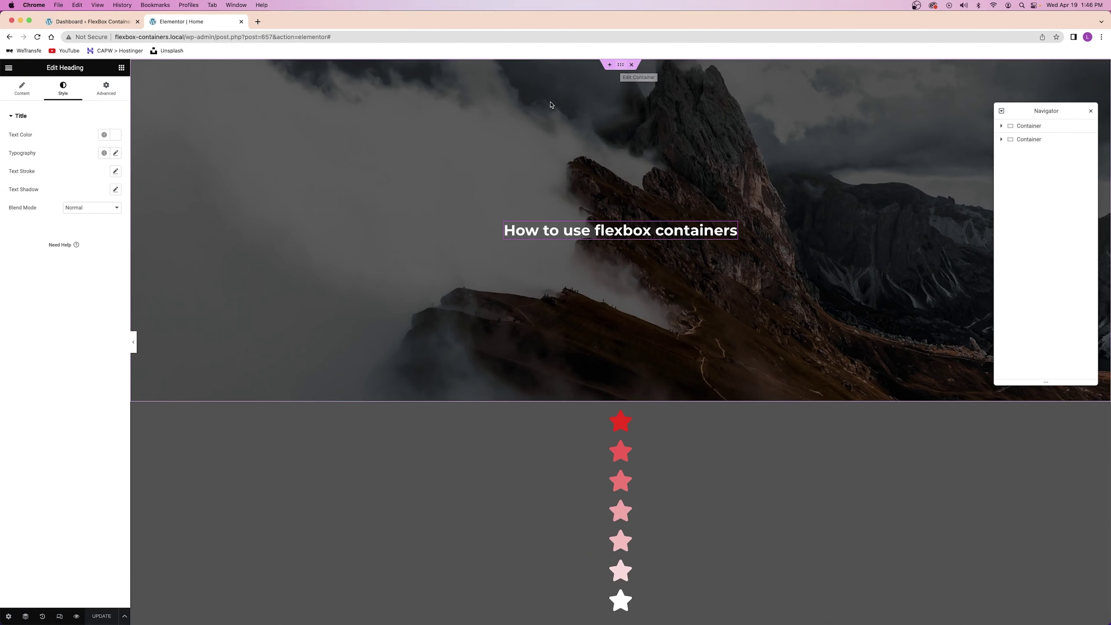
# - Look over the flexbox containers page, select the hero container and expand it in the Navigator
pyautogui.scroll(-10, 334, 164)
pyautogui.scroll(2, 334, 163)
pyautogui.scroll(8, 509, 116)
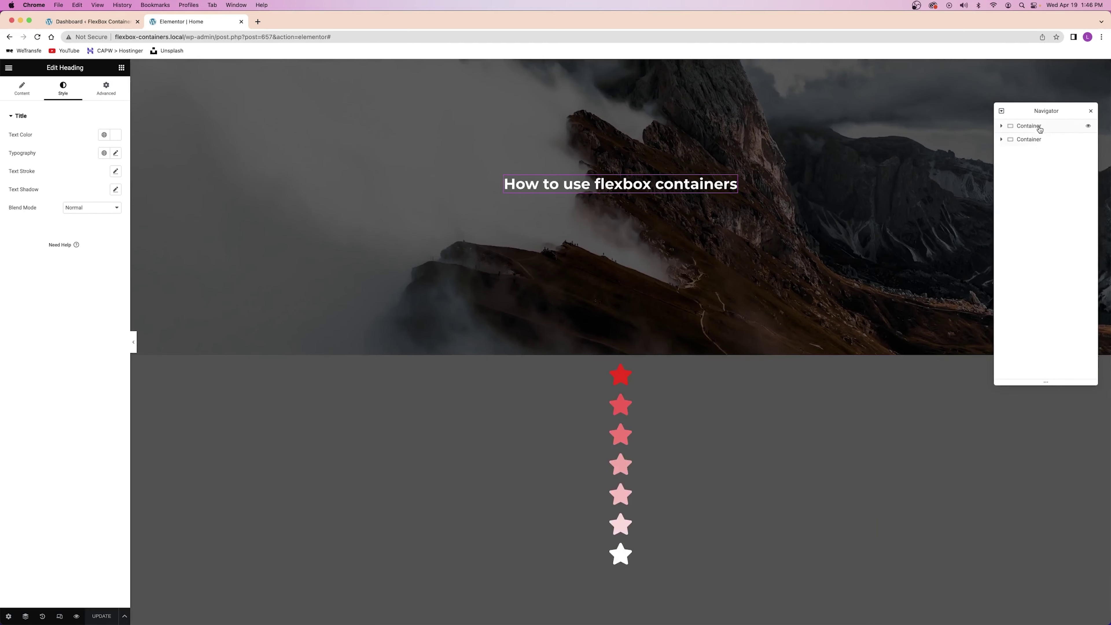
pyautogui.click(1038, 127)
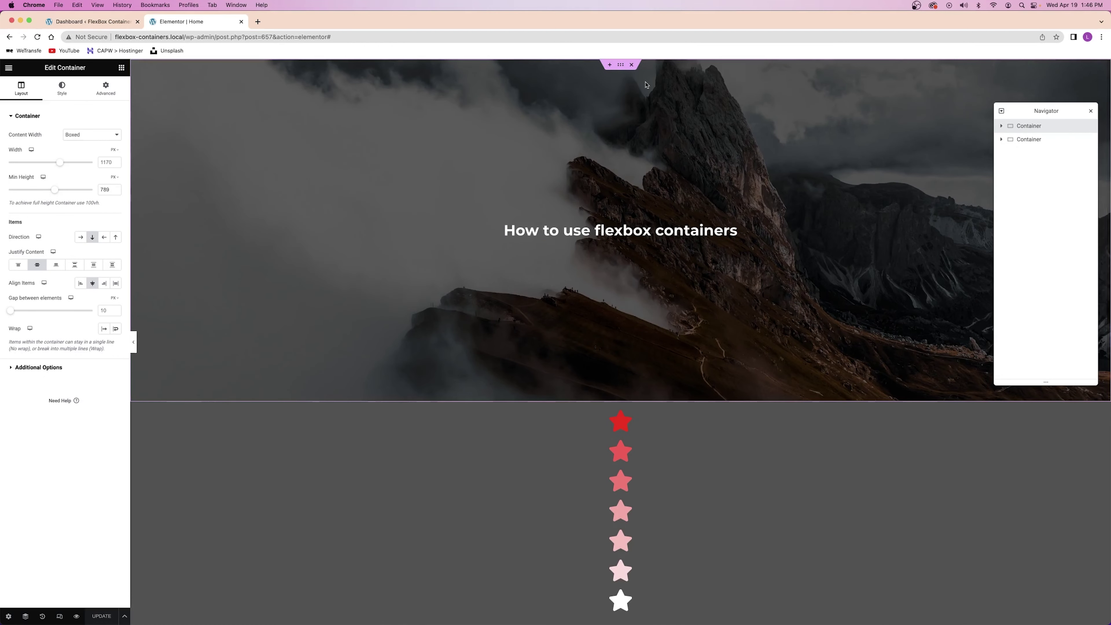
pyautogui.click(1001, 127)
# - Select the grey star container and expand it and its inner container in the Navigator down to the icons
pyautogui.click(1047, 154)
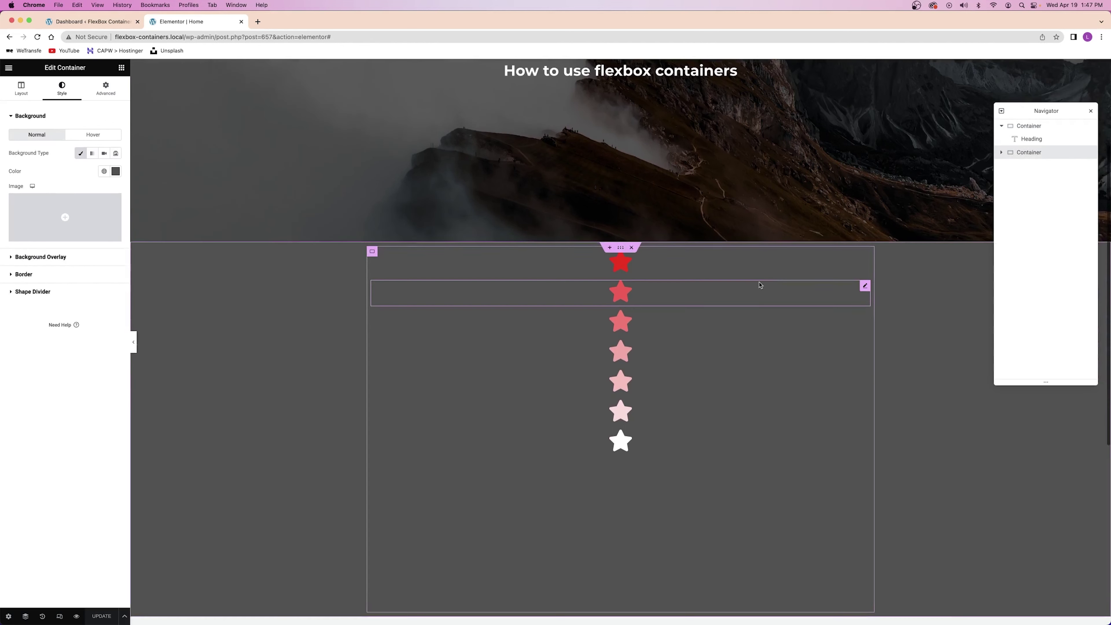
pyautogui.click(1002, 153)
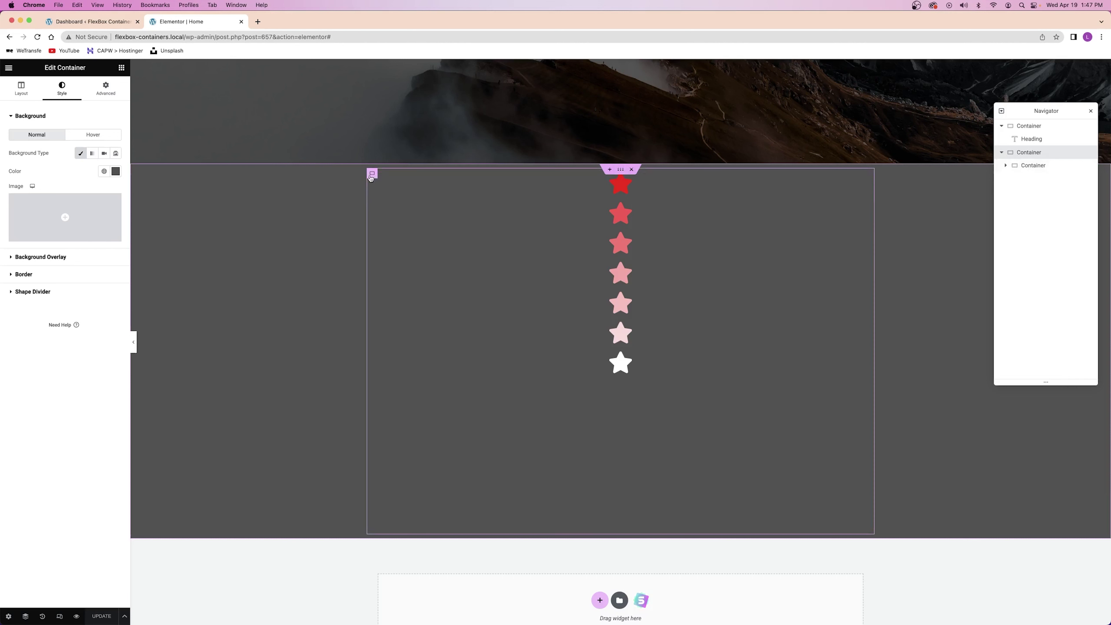
pyautogui.click(1006, 165)
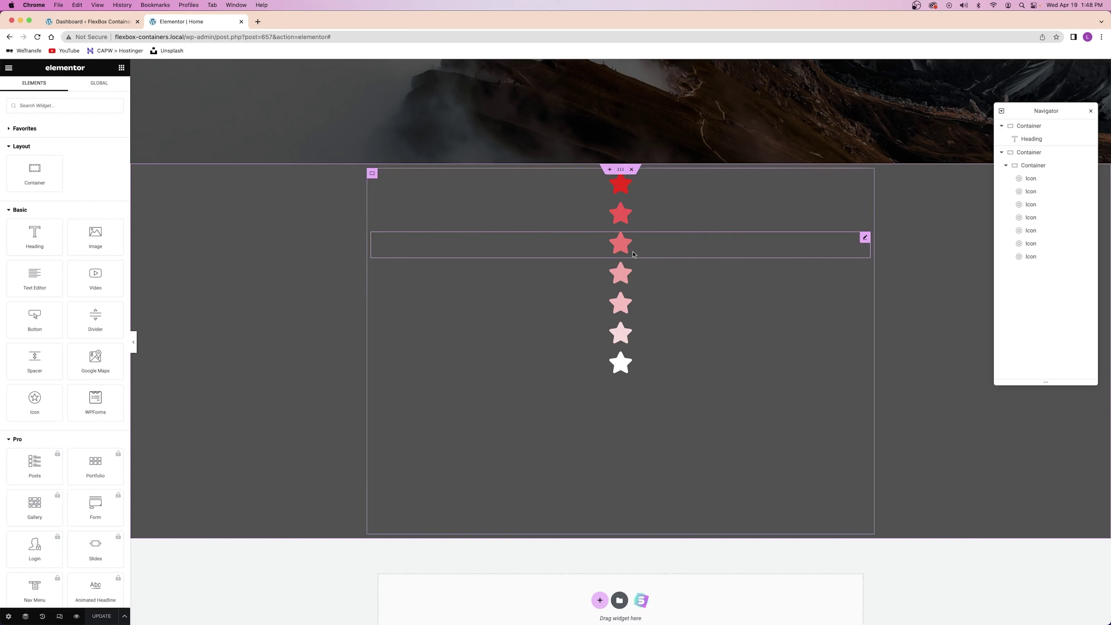
# - Select the third star icon to view its style settings, and open the hero container's layout settings
pyautogui.click(605, 242)
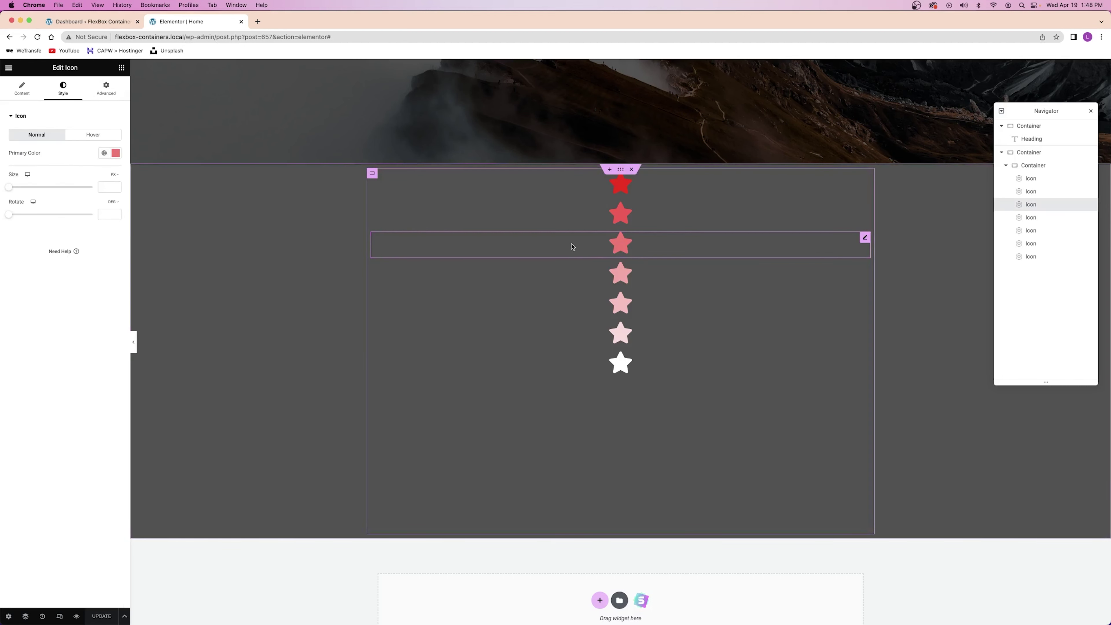
pyautogui.scroll(5, 572, 248)
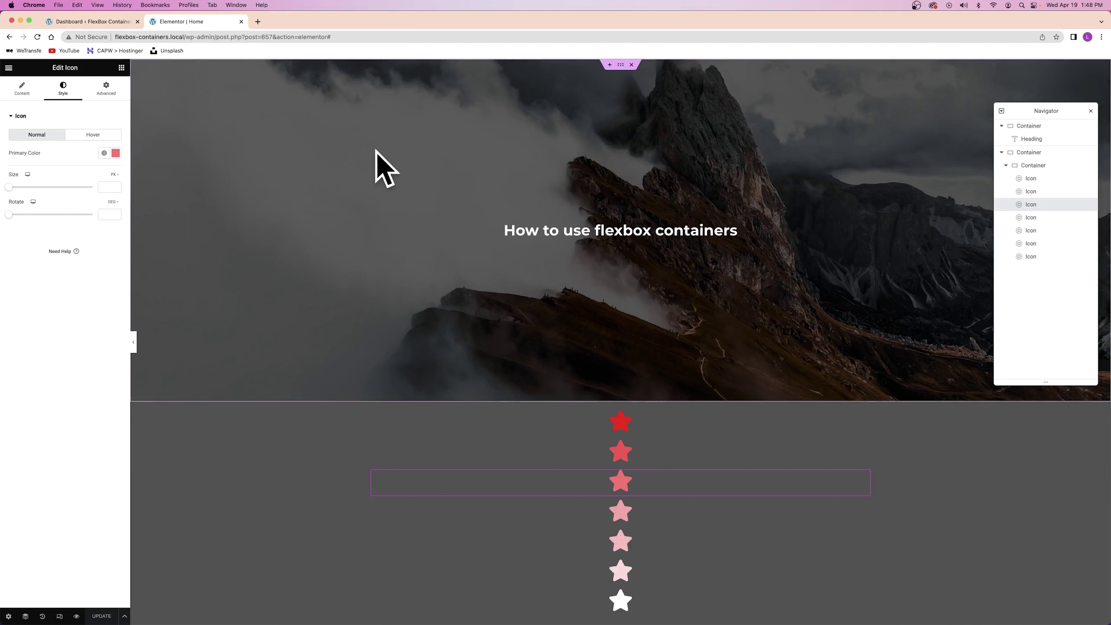
pyautogui.click(621, 66)
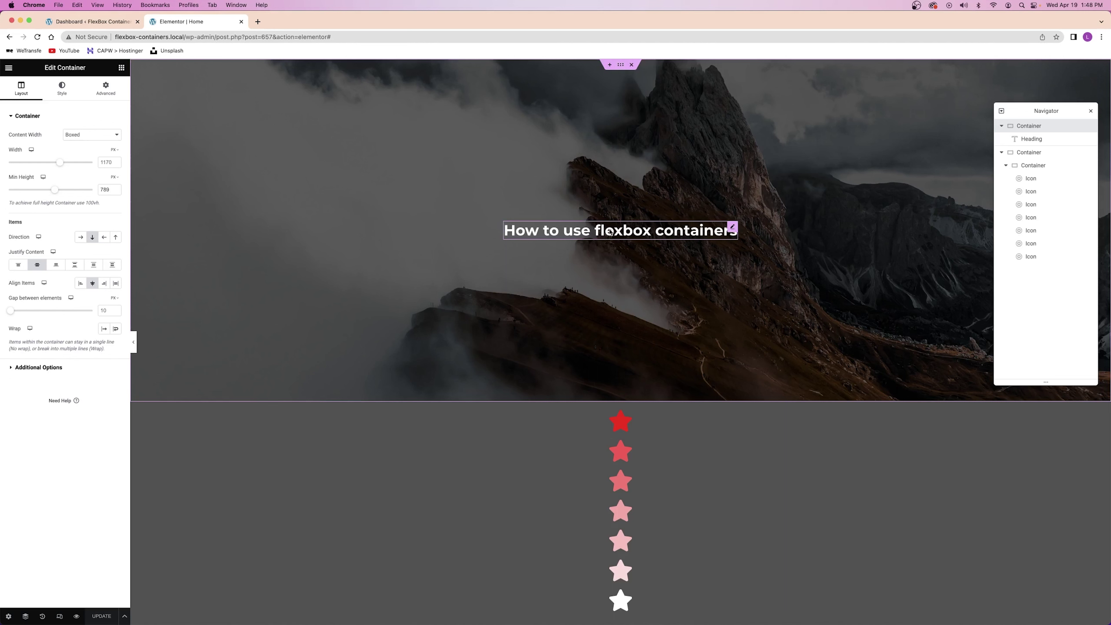
# - Add a container below the star icons and nest two more containers inside it, one within the other
pyautogui.scroll(-5, 607, 231)
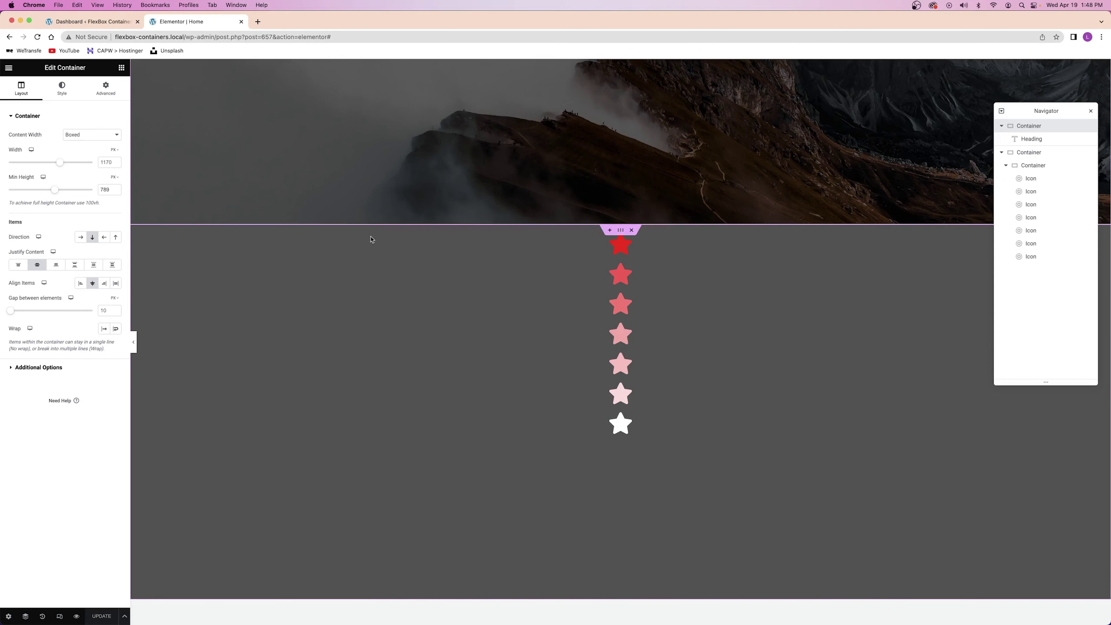
pyautogui.click(122, 68)
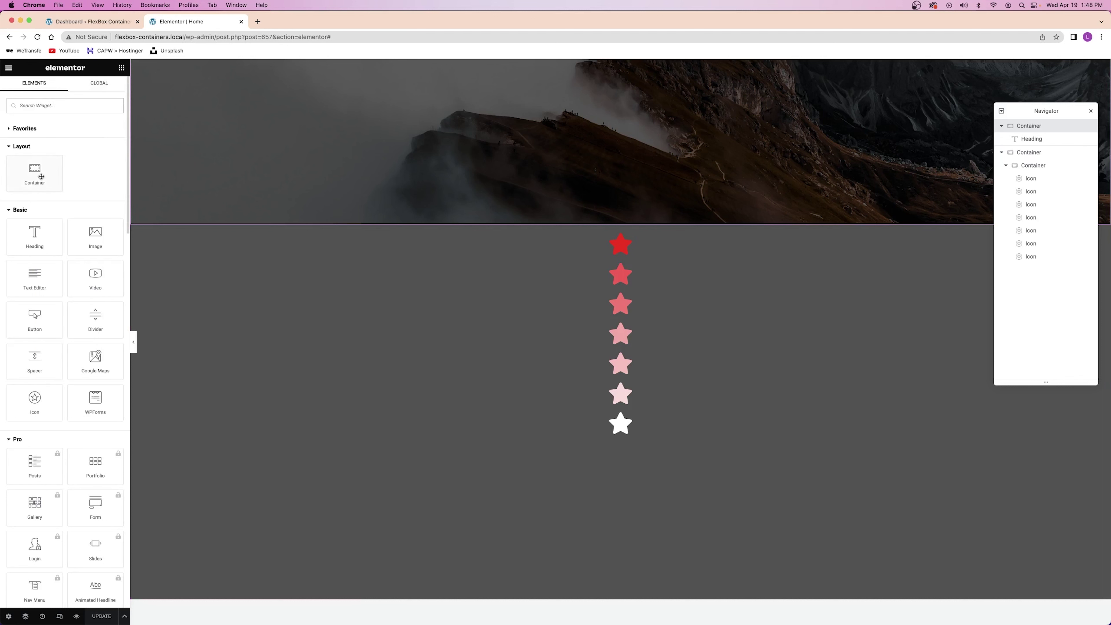
pyautogui.moveTo(41, 176); pyautogui.dragTo(601, 436)
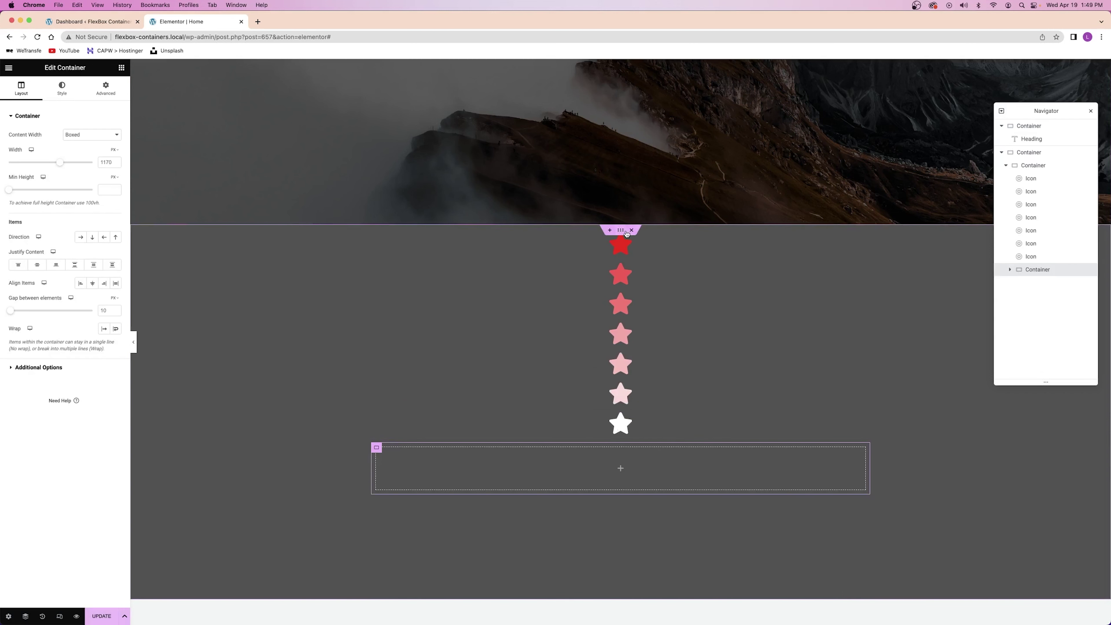
pyautogui.click(121, 68)
pyautogui.moveTo(35, 174); pyautogui.dragTo(619, 472)
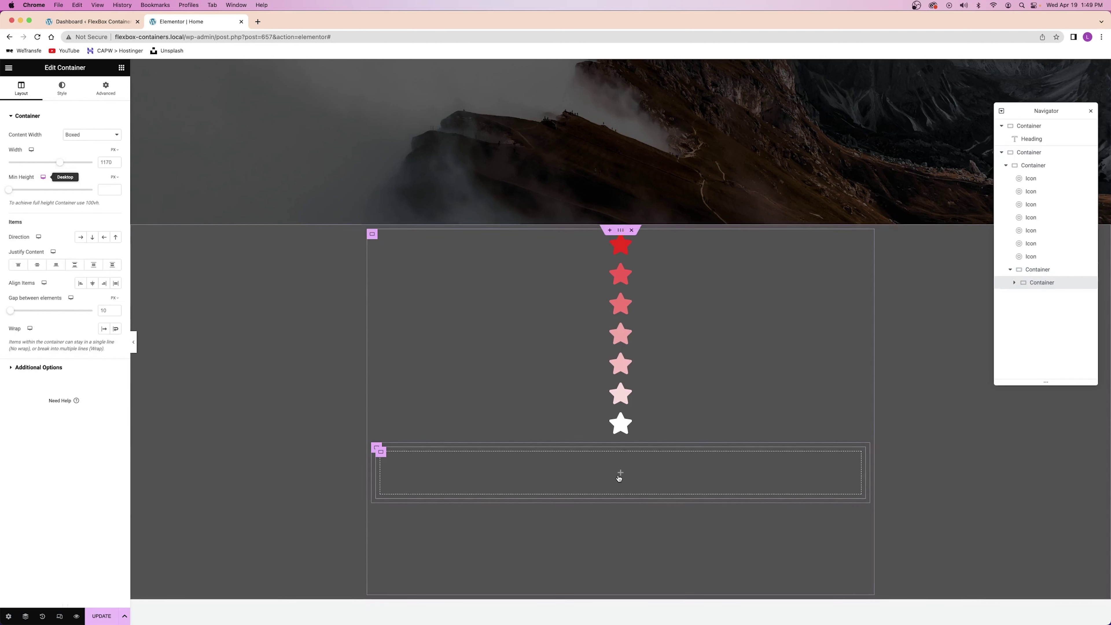
pyautogui.click(122, 68)
pyautogui.moveTo(34, 174); pyautogui.dragTo(586, 464)
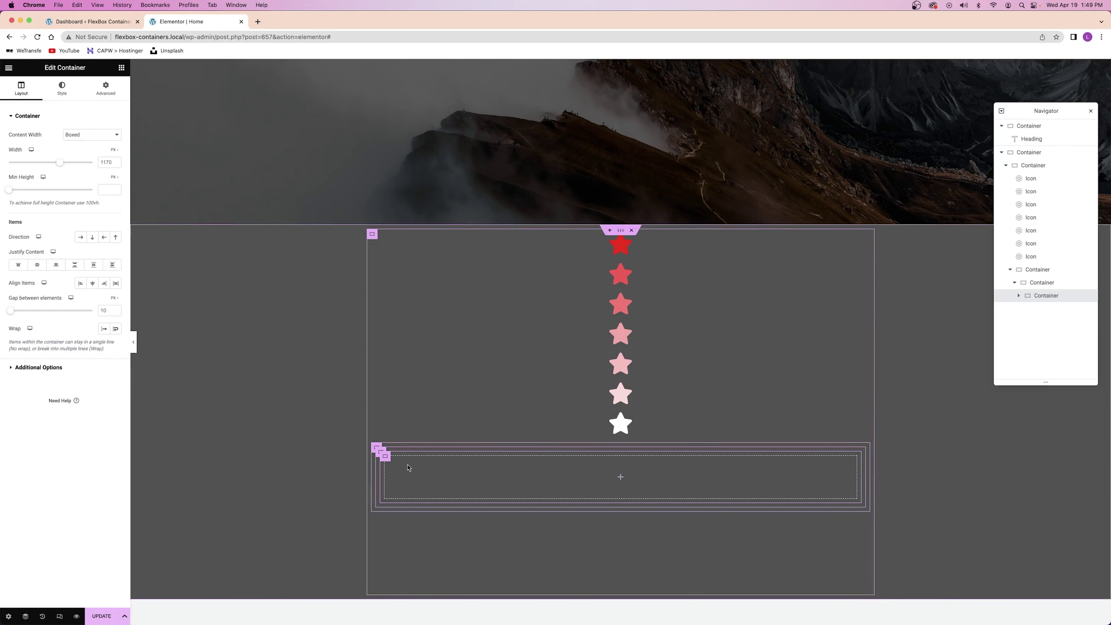
# - Delete the three nested containers below the star icons, save the page and close the Navigator
pyautogui.rightClick(385, 456)
pyautogui.click(420, 615)
pyautogui.rightClick(386, 455)
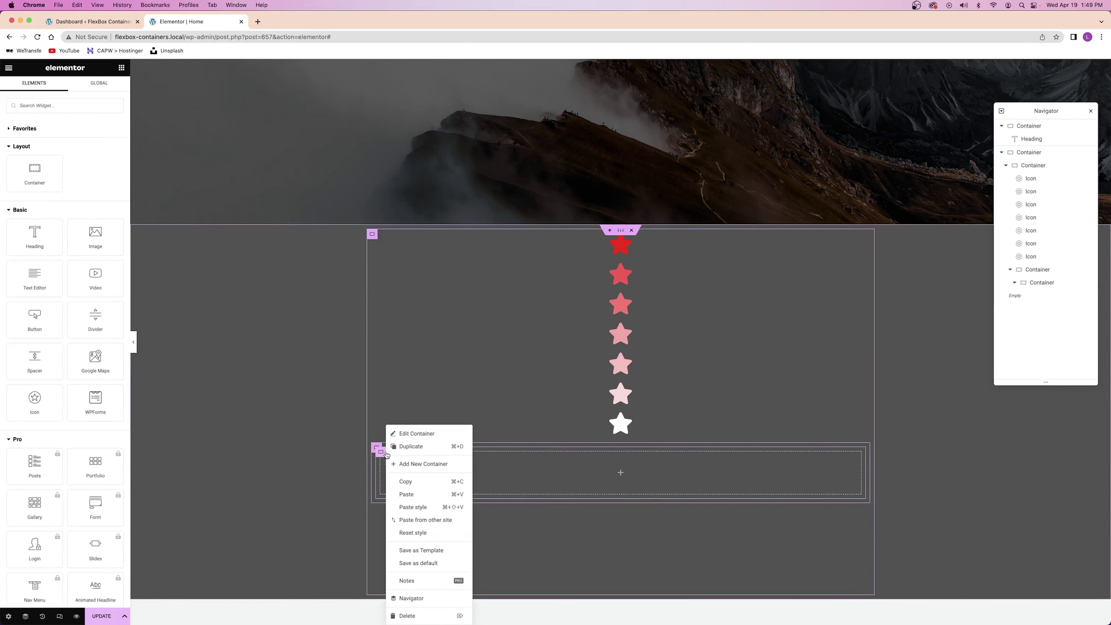
pyautogui.click(420, 616)
pyautogui.rightClick(375, 449)
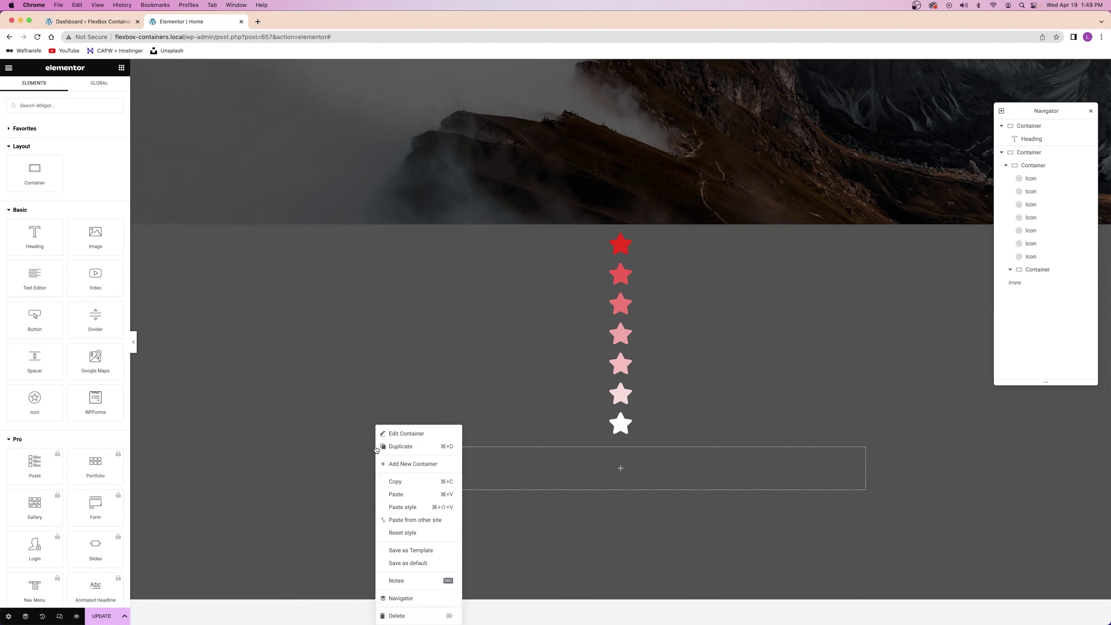
pyautogui.click(414, 615)
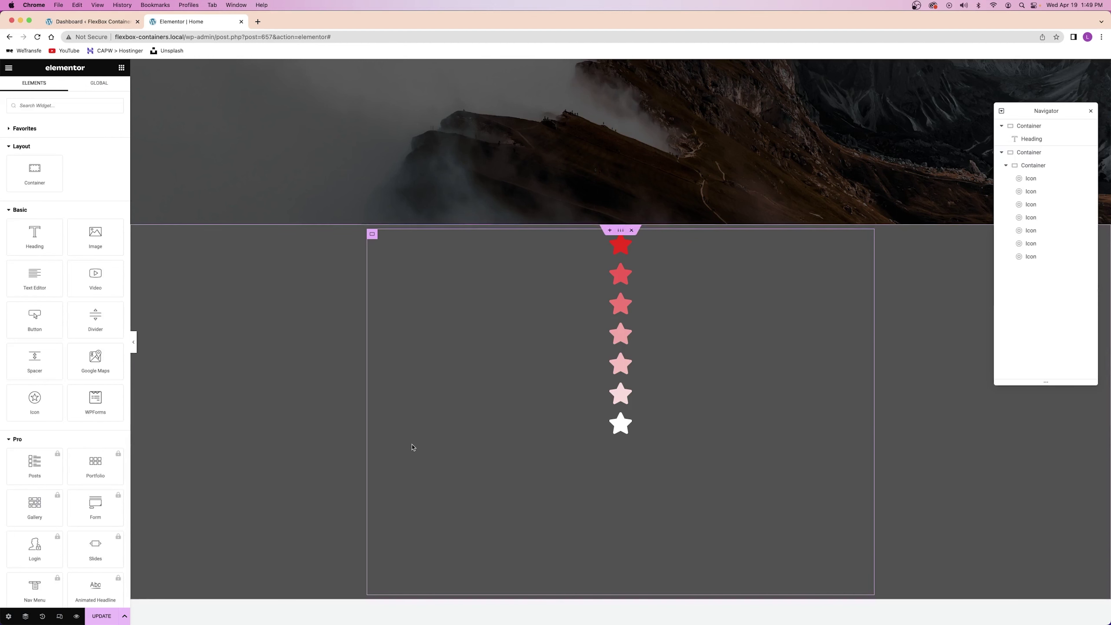
pyautogui.click(102, 616)
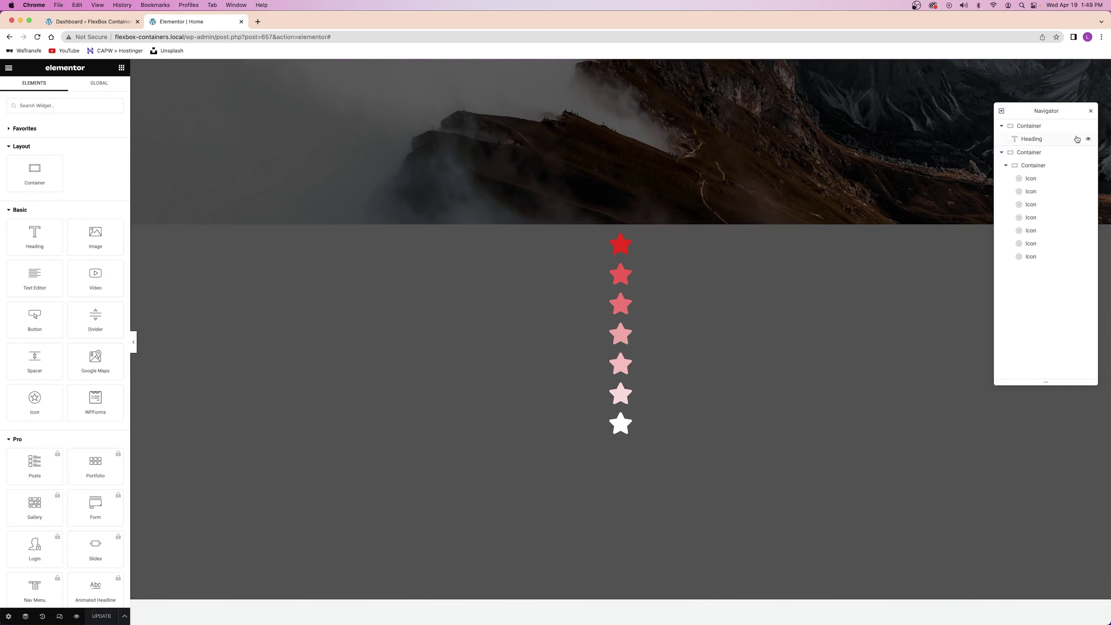
pyautogui.click(1091, 113)
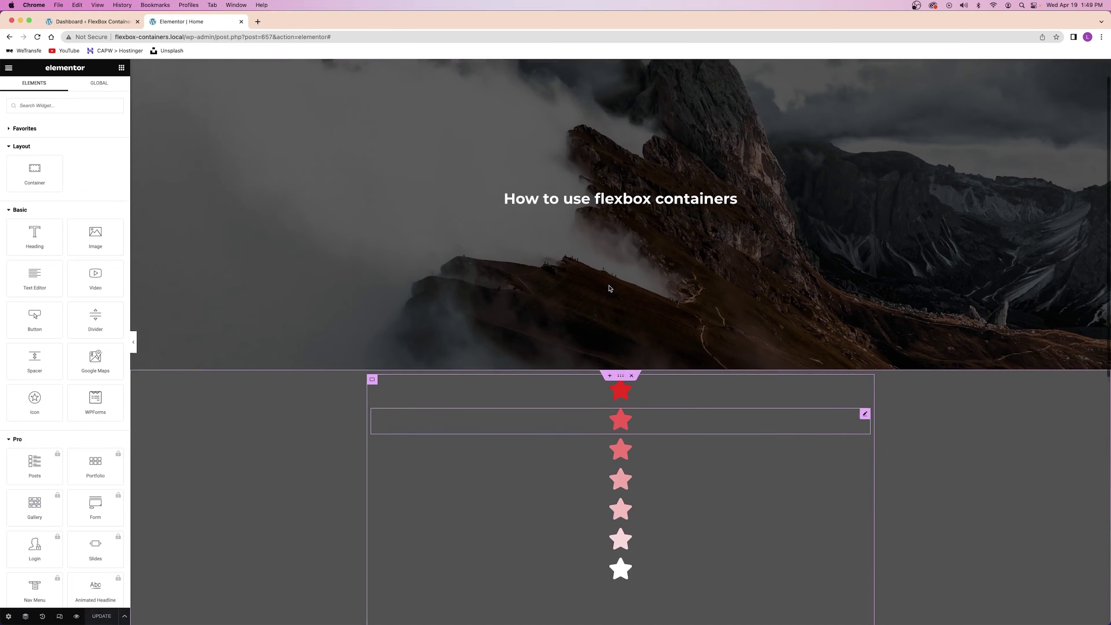
# - Look over the page and inspect the settings of the grey outer star container and its inner container
pyautogui.scroll(1, 610, 288)
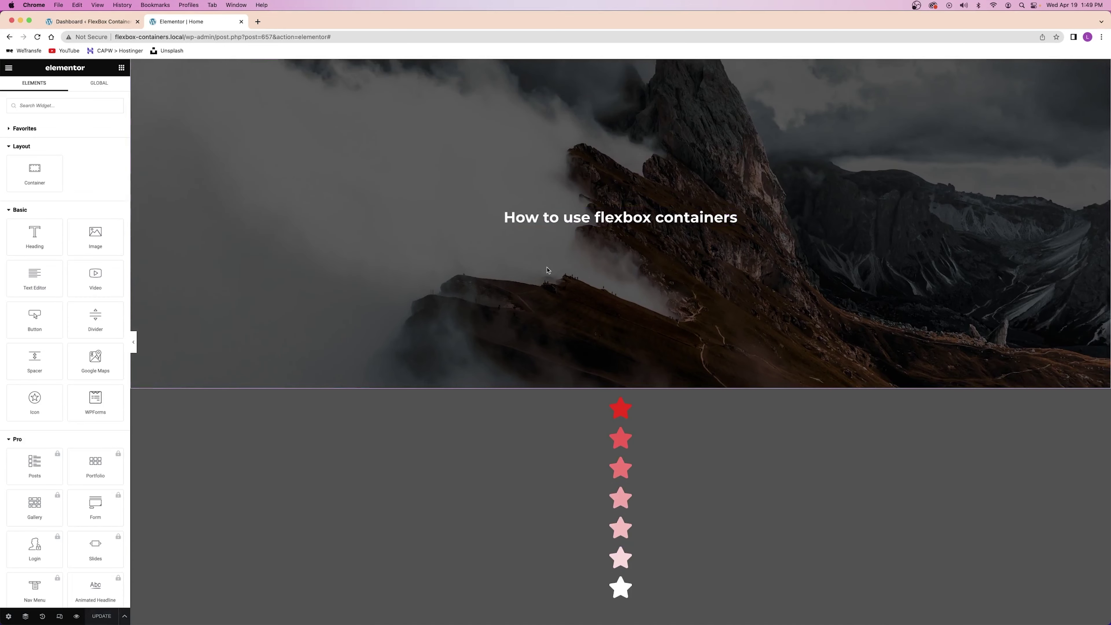
pyautogui.scroll(-10, 547, 267)
pyautogui.scroll(5, 547, 267)
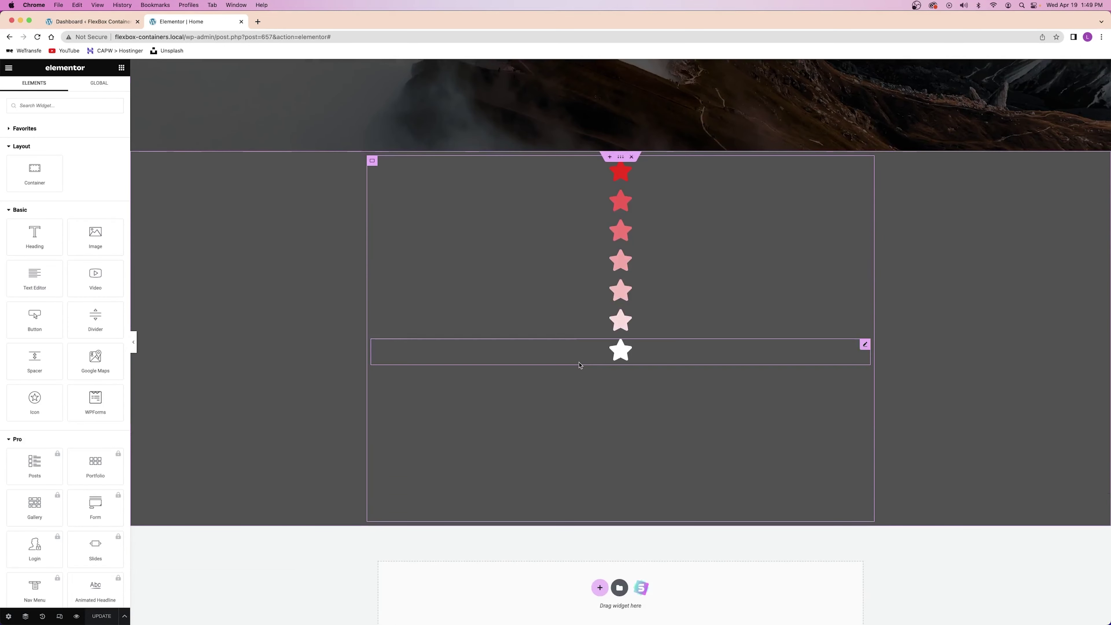
pyautogui.click(621, 157)
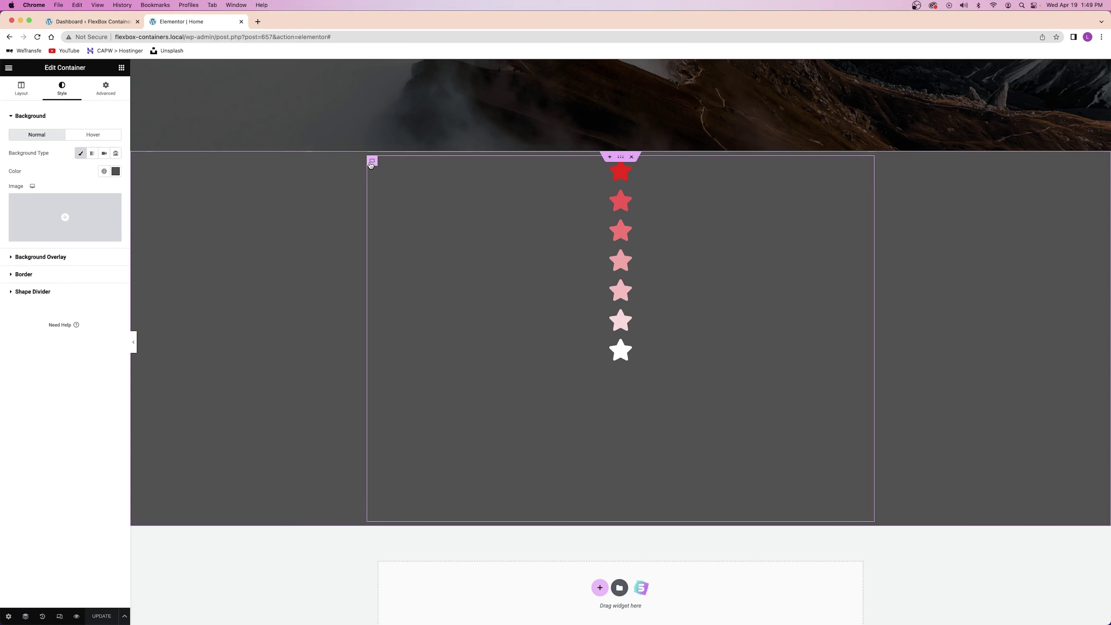
pyautogui.click(372, 162)
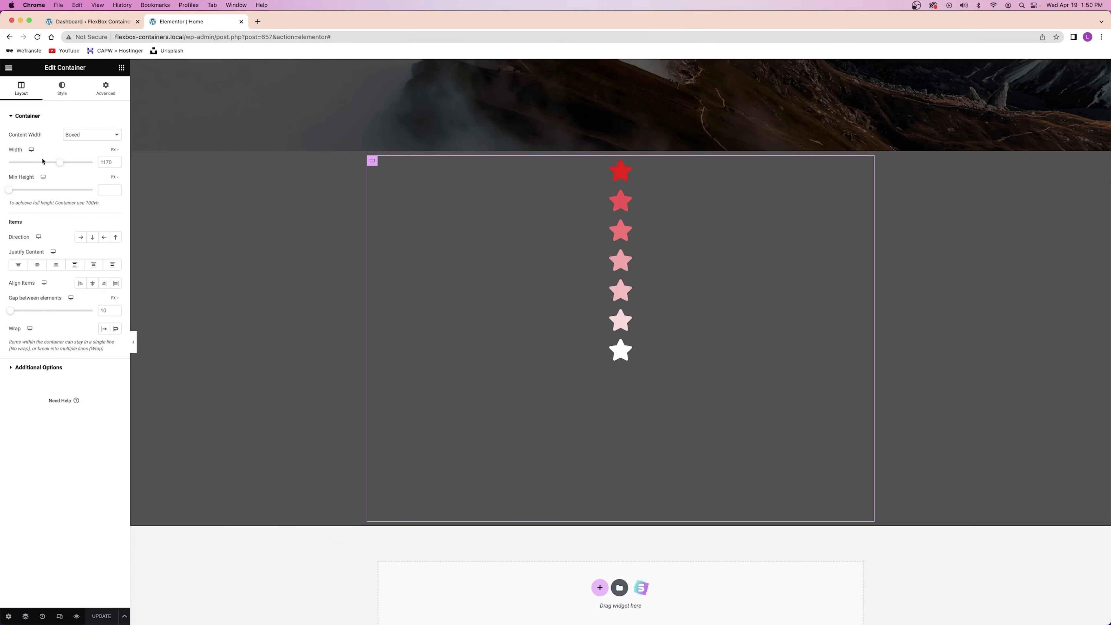
# - Set the grey outer star container's minimum height to 834 px and keep its content width at Boxed
pyautogui.moveTo(620, 157)
pyautogui.click(621, 157)
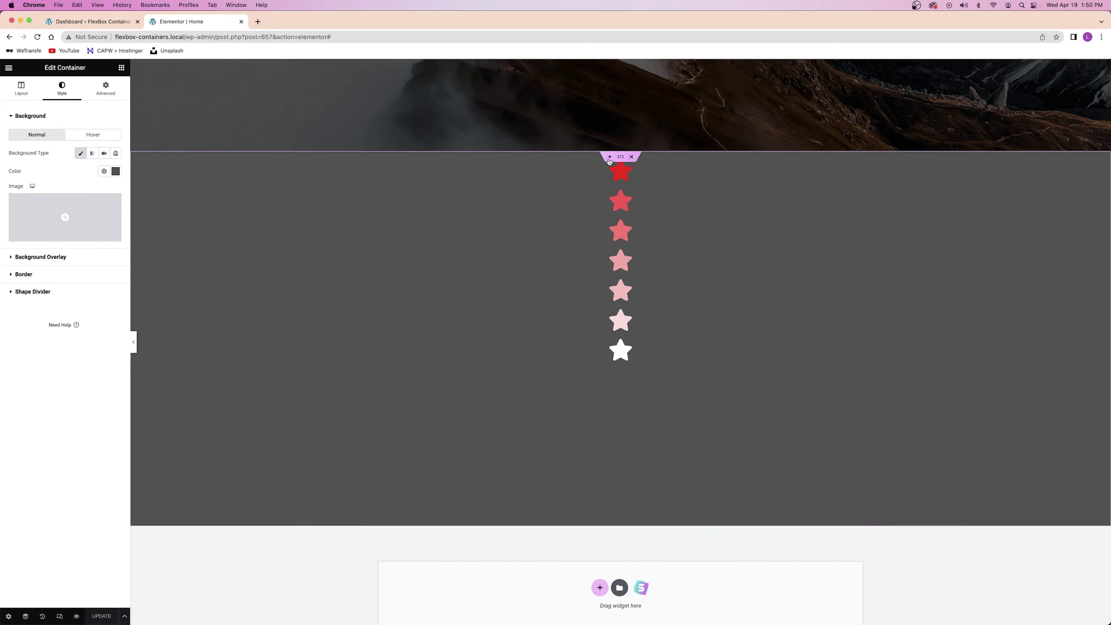
pyautogui.click(21, 88)
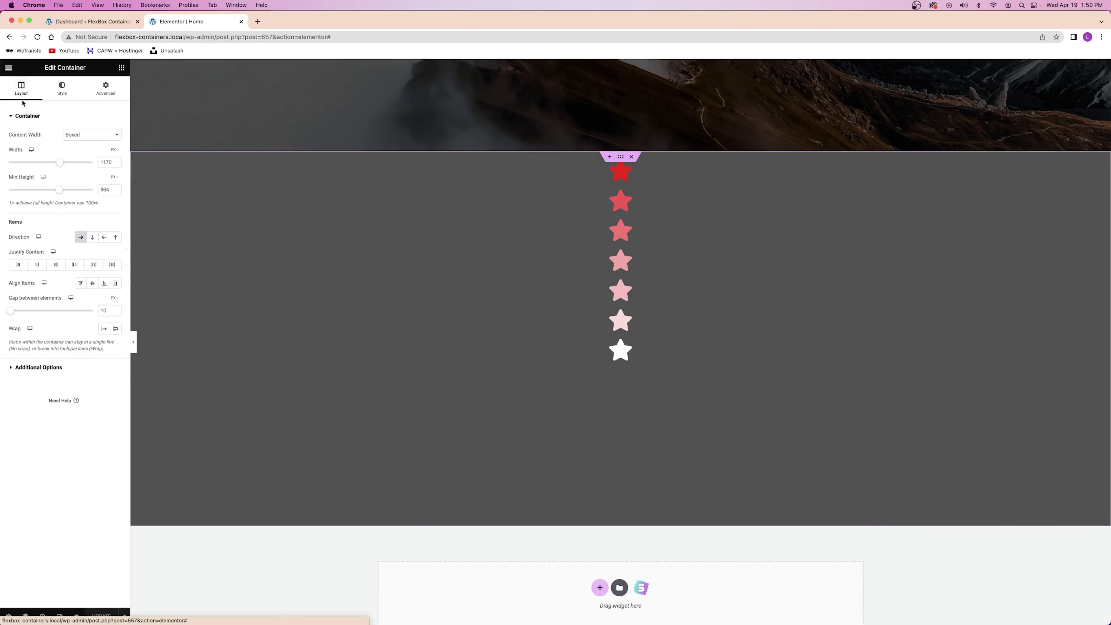
pyautogui.moveTo(59, 189)
pyautogui.mouseDown()
pyautogui.moveTo(36, 190)
pyautogui.moveTo(72, 190)
pyautogui.moveTo(56, 189)
pyautogui.mouseUp()
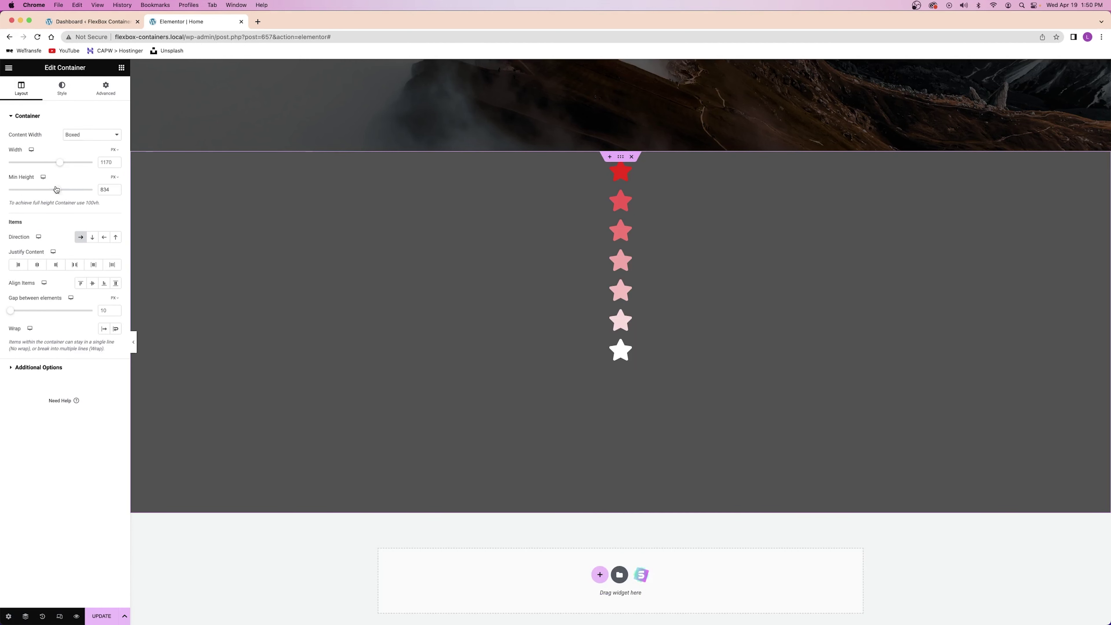
pyautogui.click(83, 134)
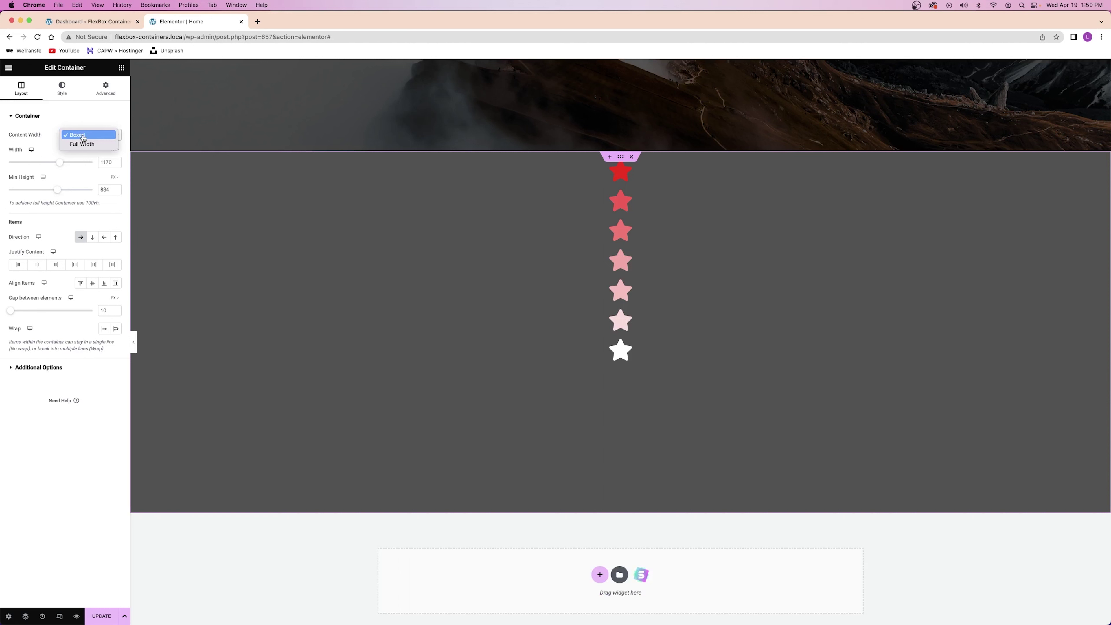
pyautogui.click(82, 135)
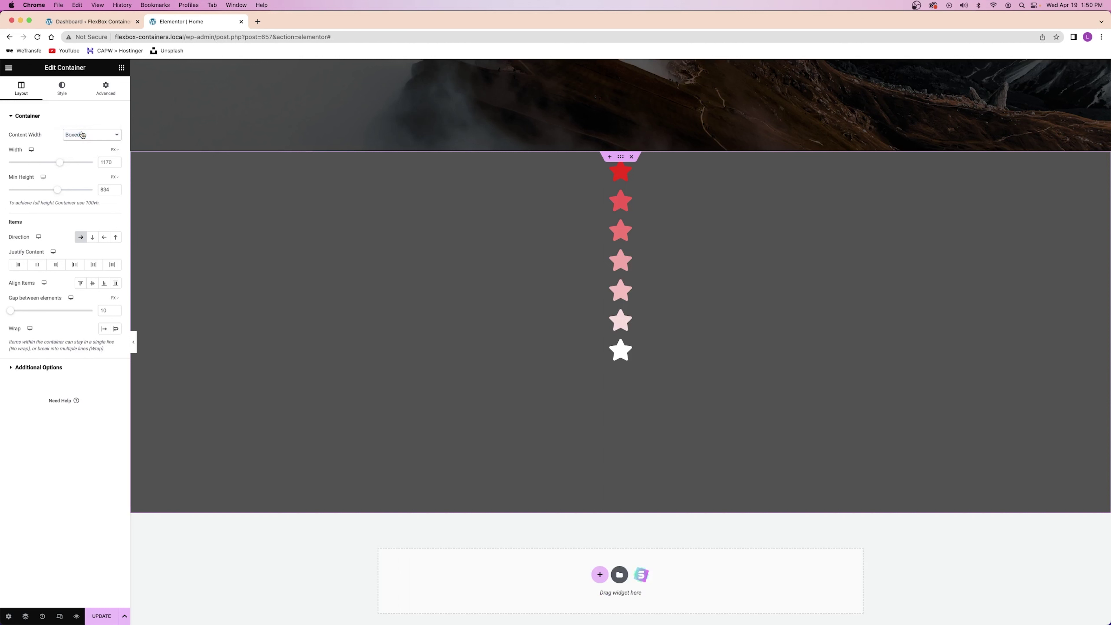
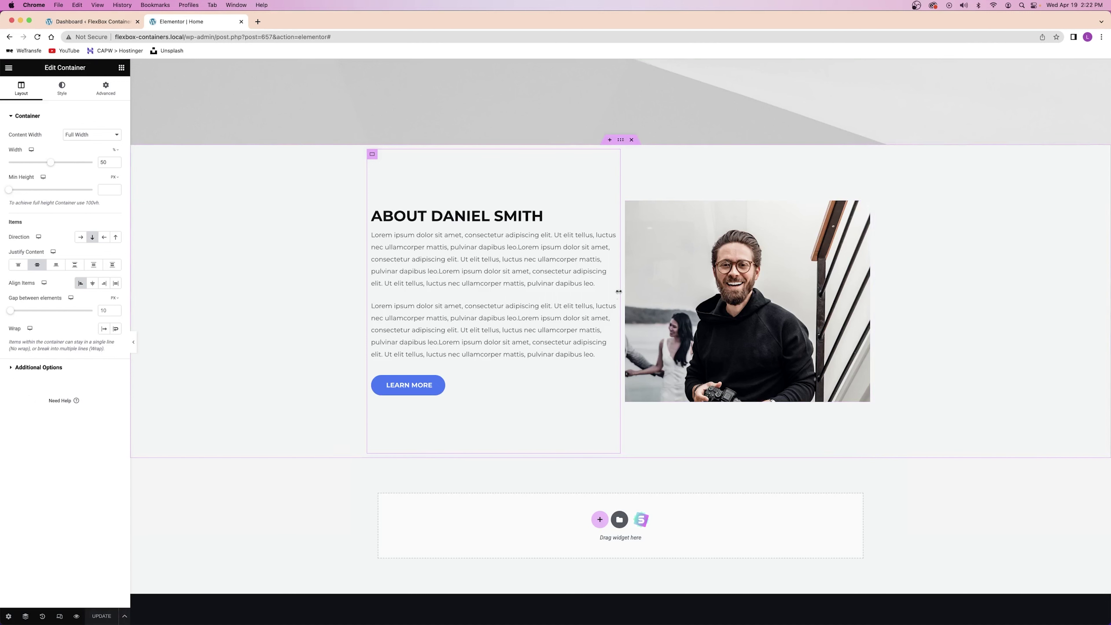
# - Try the Full Width content setting on the about section's outer container and return it to Boxed
pyautogui.click(621, 140)
pyautogui.click(100, 88)
pyautogui.click(21, 88)
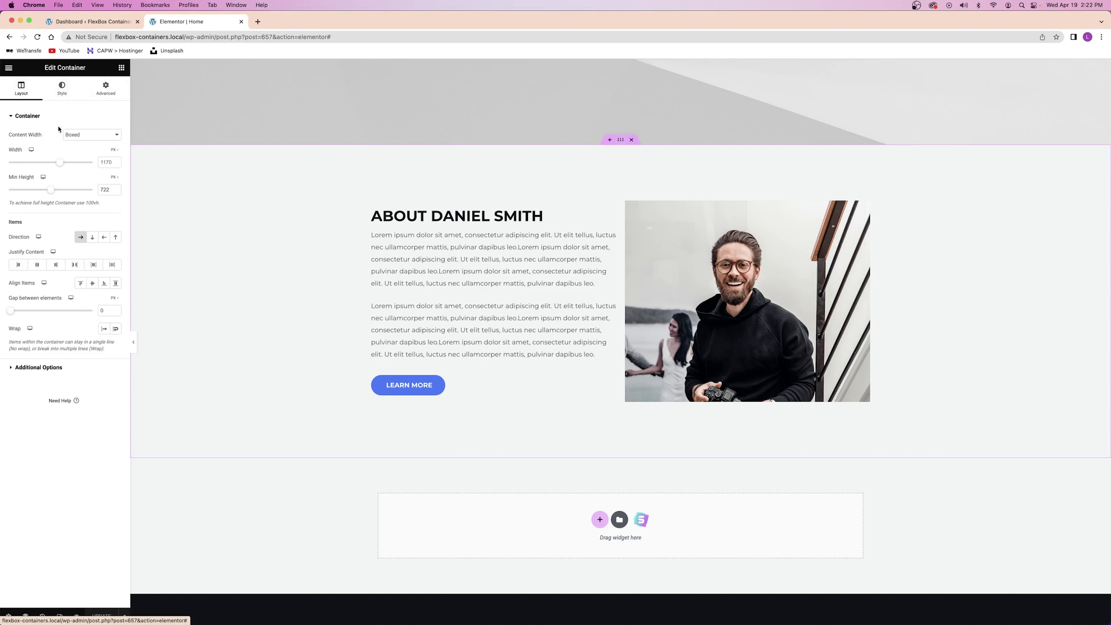
pyautogui.click(91, 134)
pyautogui.click(82, 144)
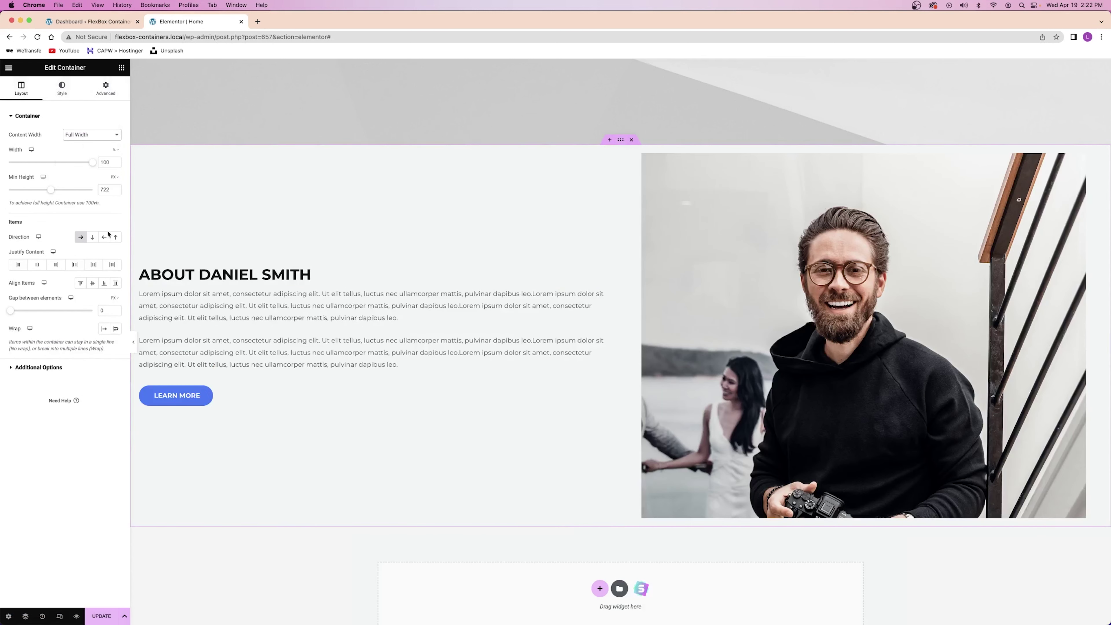
pyautogui.click(80, 136)
pyautogui.click(59, 116)
pyautogui.click(59, 122)
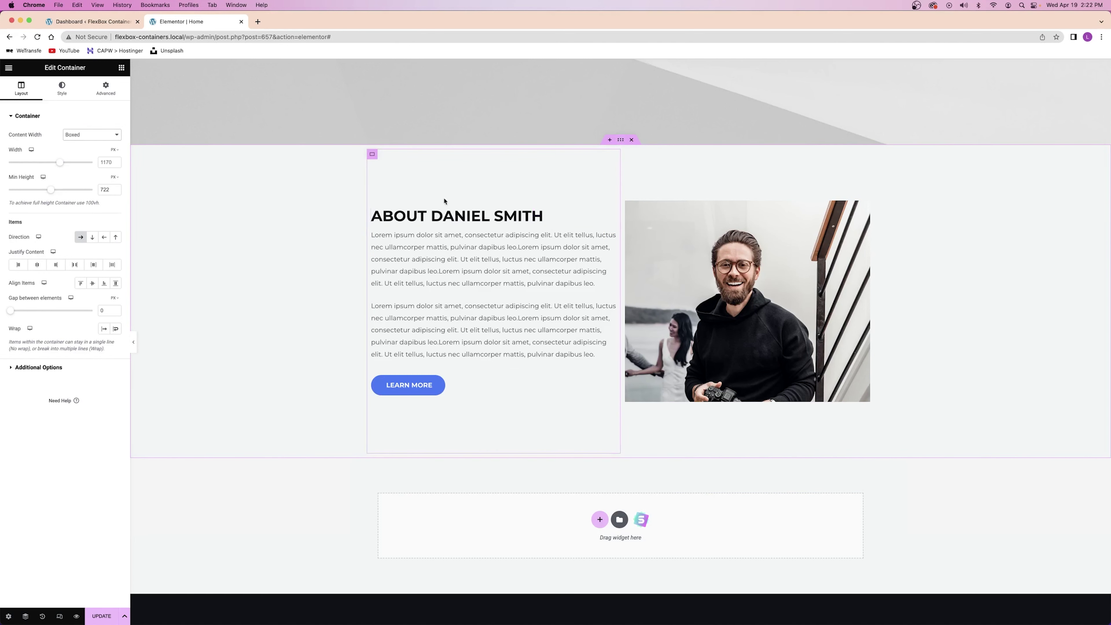
# - Set the about text container's padding to 50 px on the right and 0 on the other sides
pyautogui.click(106, 87)
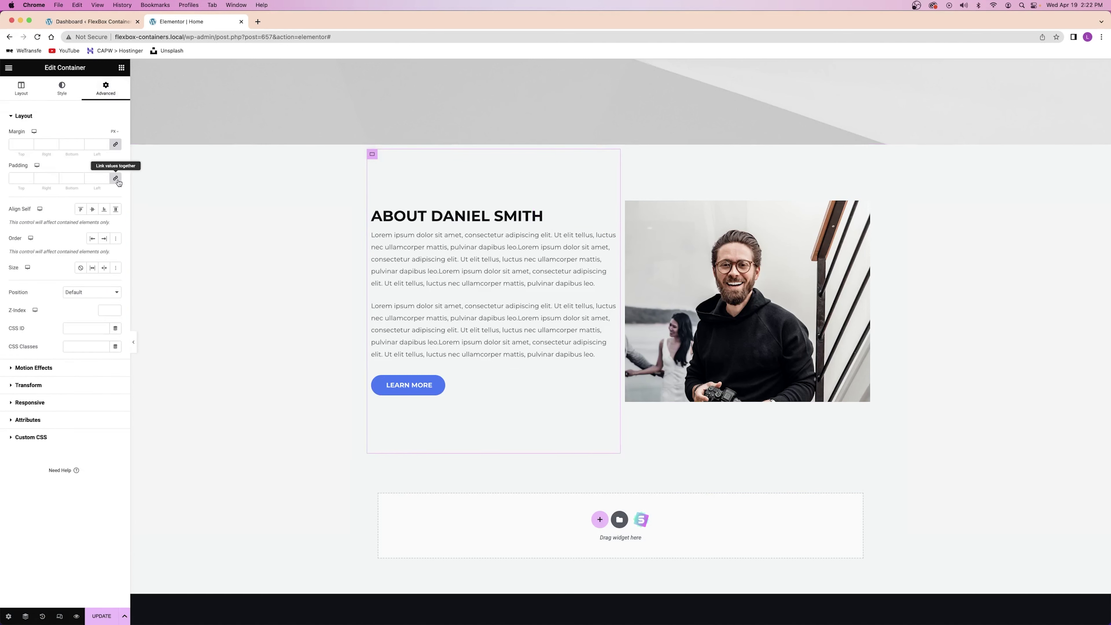
pyautogui.click(26, 178)
pyautogui.write('0')
pyautogui.doubleClick(47, 178)
pyautogui.write('20')
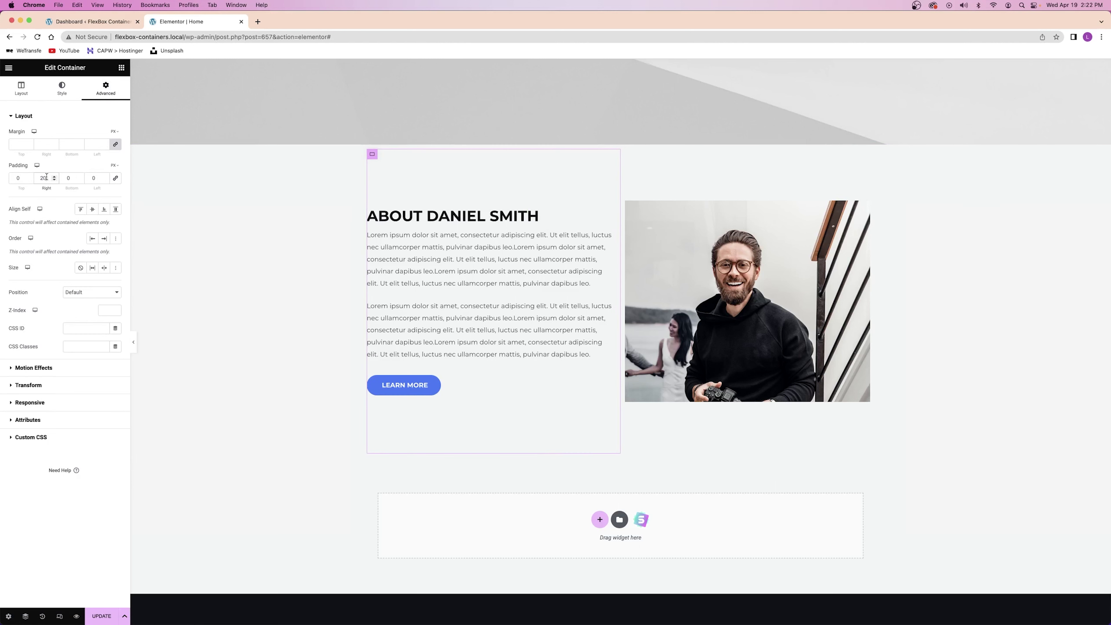
pyautogui.press('BackSpace')
pyautogui.press('BackSpace')
pyautogui.write('50')
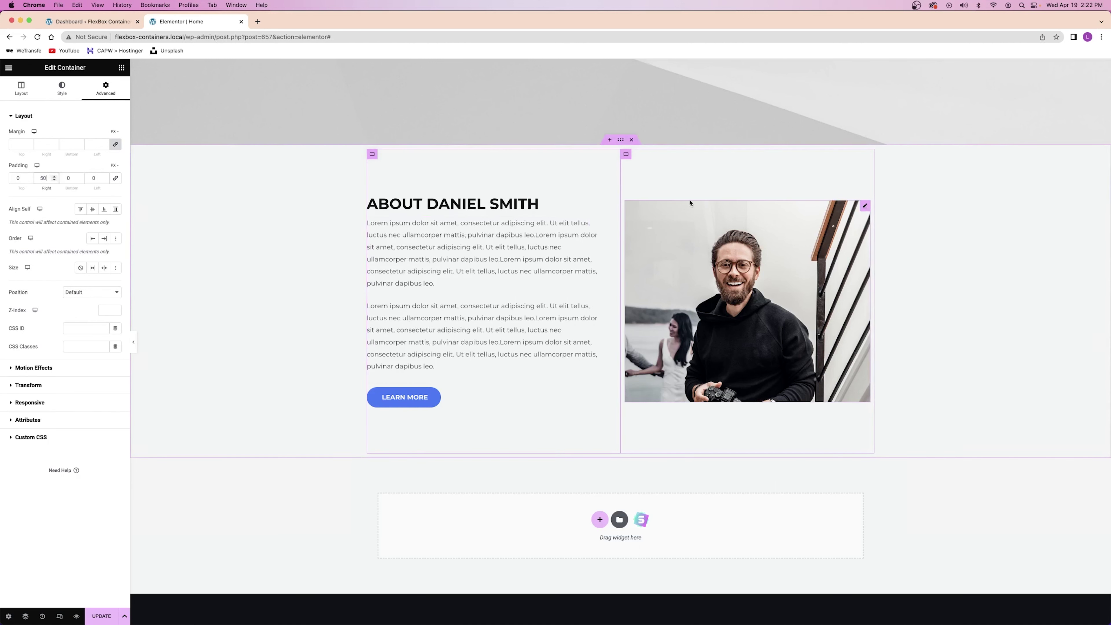
# - Set the portrait image container's padding to 70 px on the left and 0 on the other sides, and save the page
pyautogui.click(625, 154)
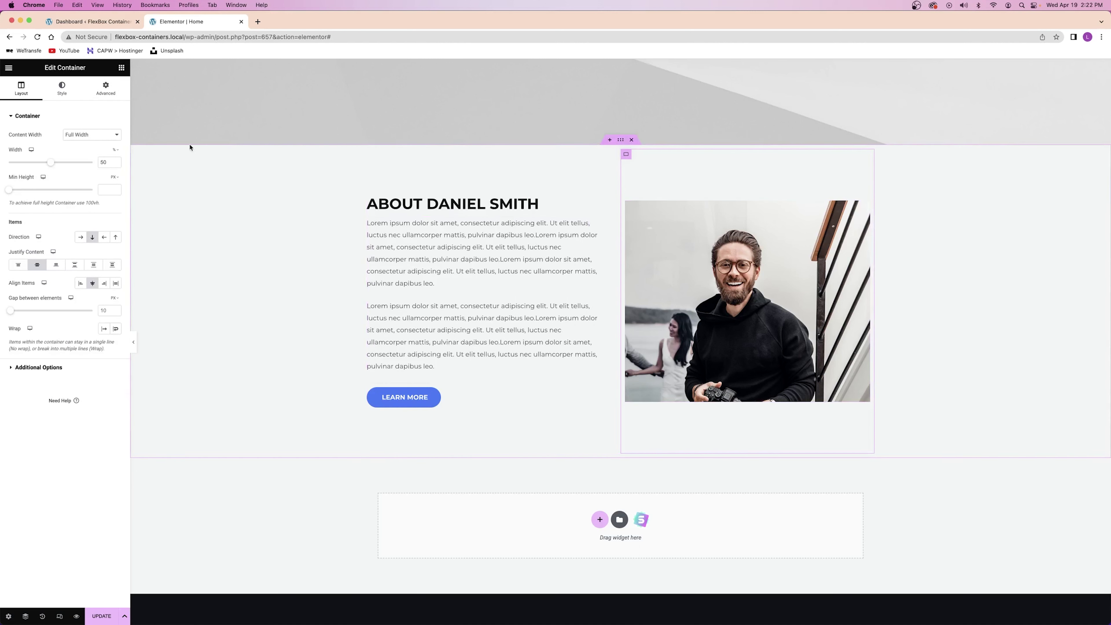
pyautogui.click(105, 94)
pyautogui.click(90, 177)
pyautogui.write('0')
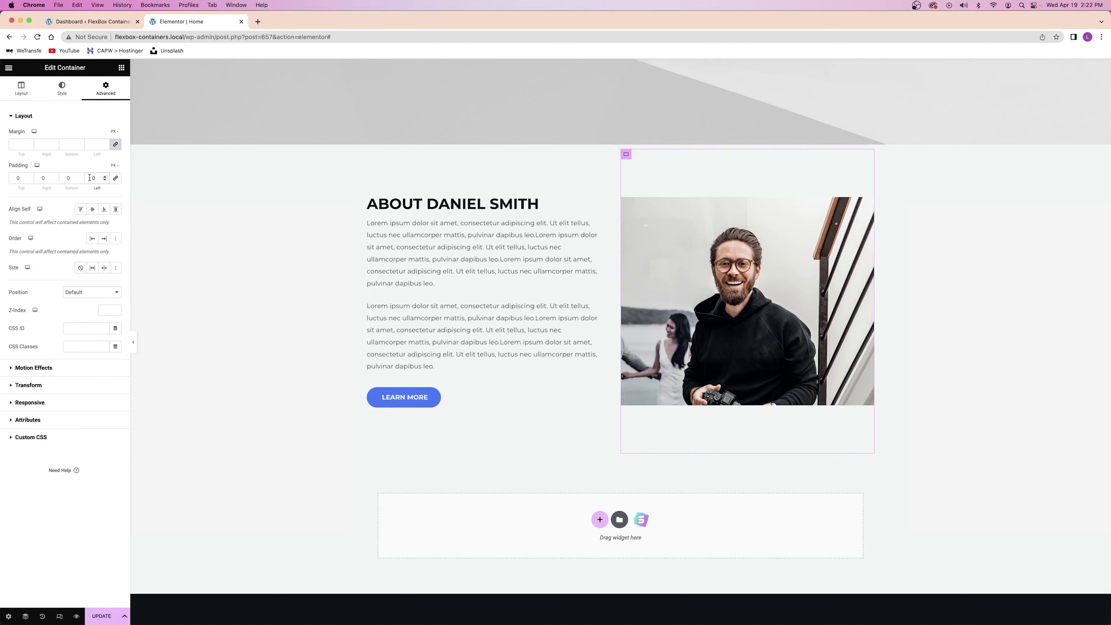
pyautogui.write('7')
pyautogui.click(105, 616)
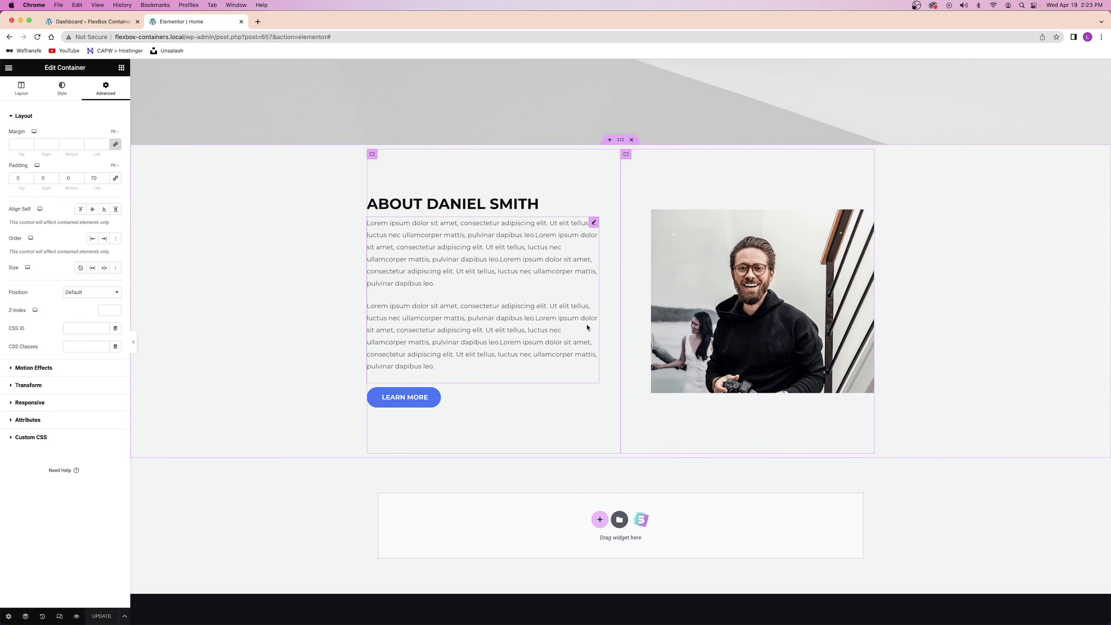
# - Add a container with the two-column structure below the about section and insert a third container beside its columns
pyautogui.scroll(-4, 587, 325)
pyautogui.scroll(2, 687, 246)
pyautogui.scroll(-3, 659, 258)
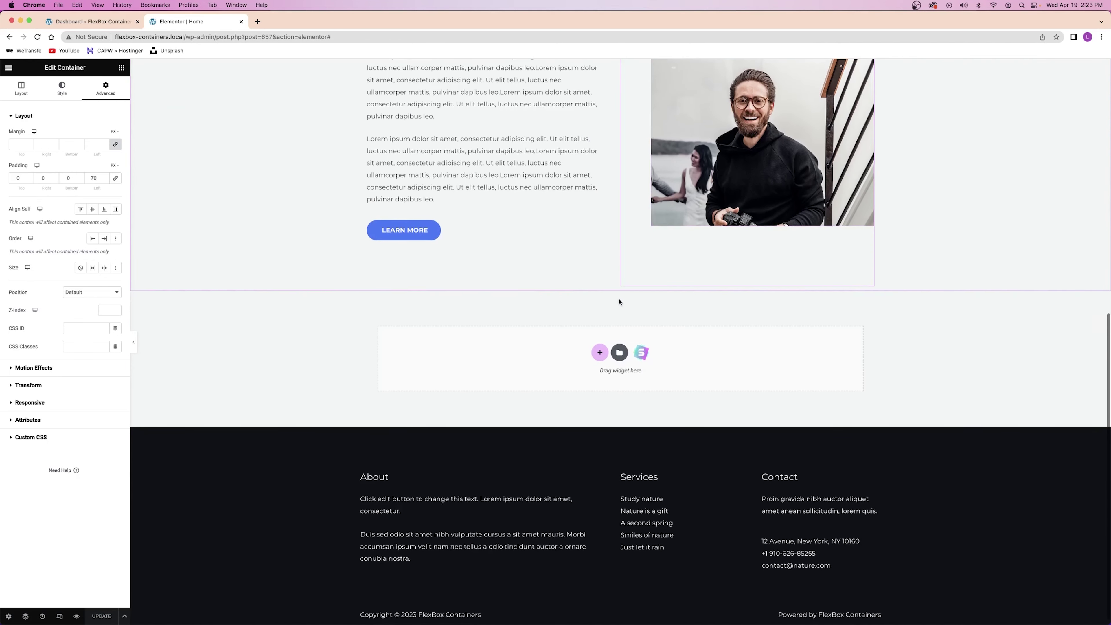
pyautogui.click(599, 353)
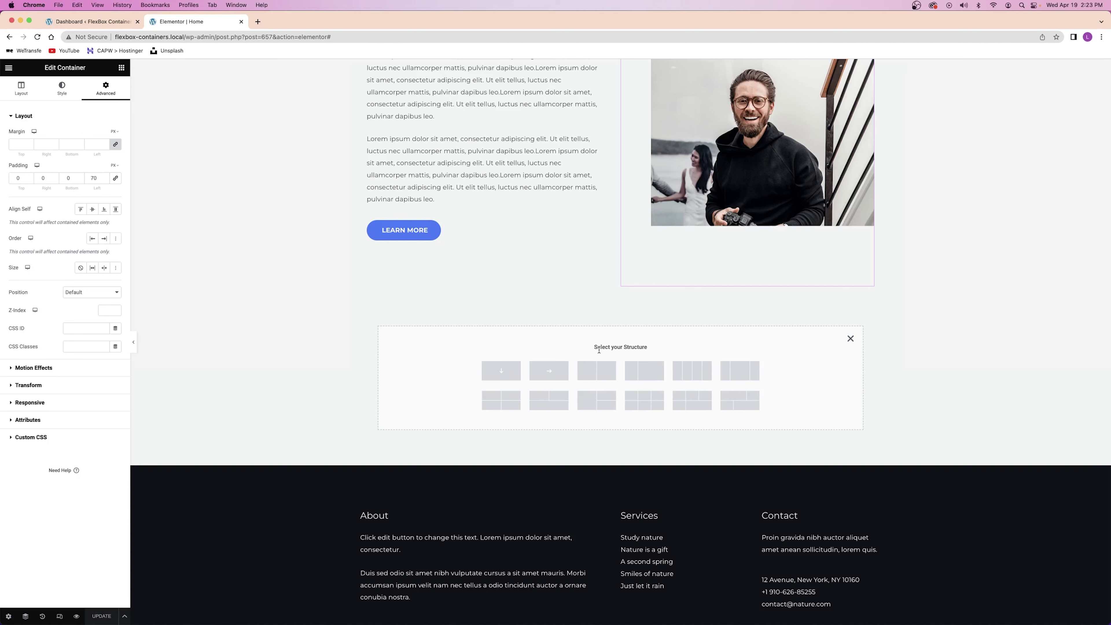
pyautogui.click(599, 371)
pyautogui.rightClick(627, 303)
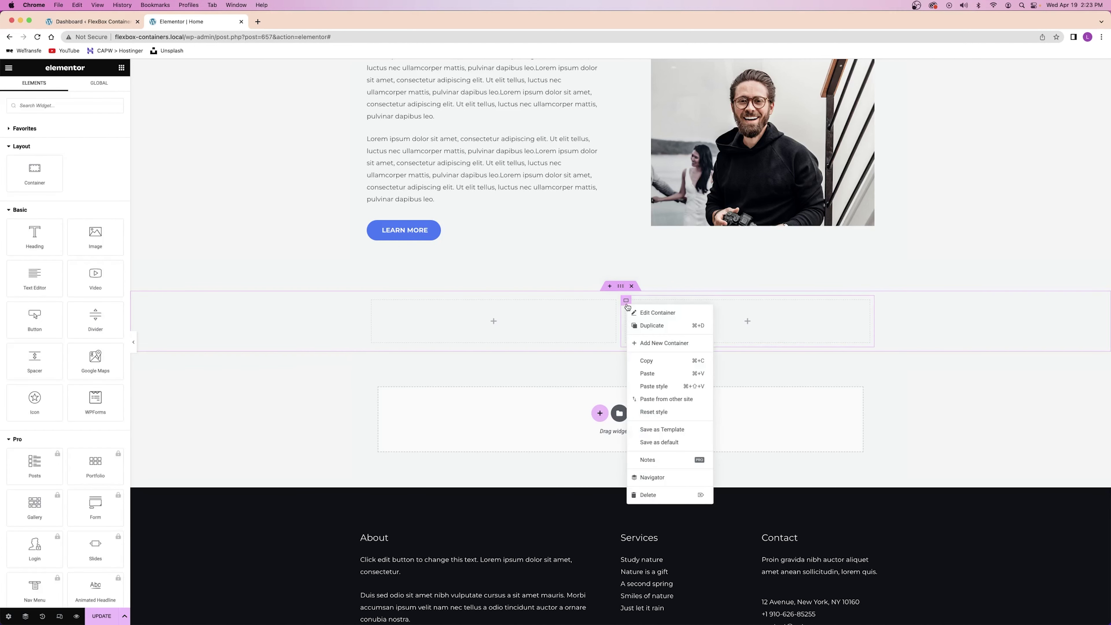
pyautogui.click(651, 343)
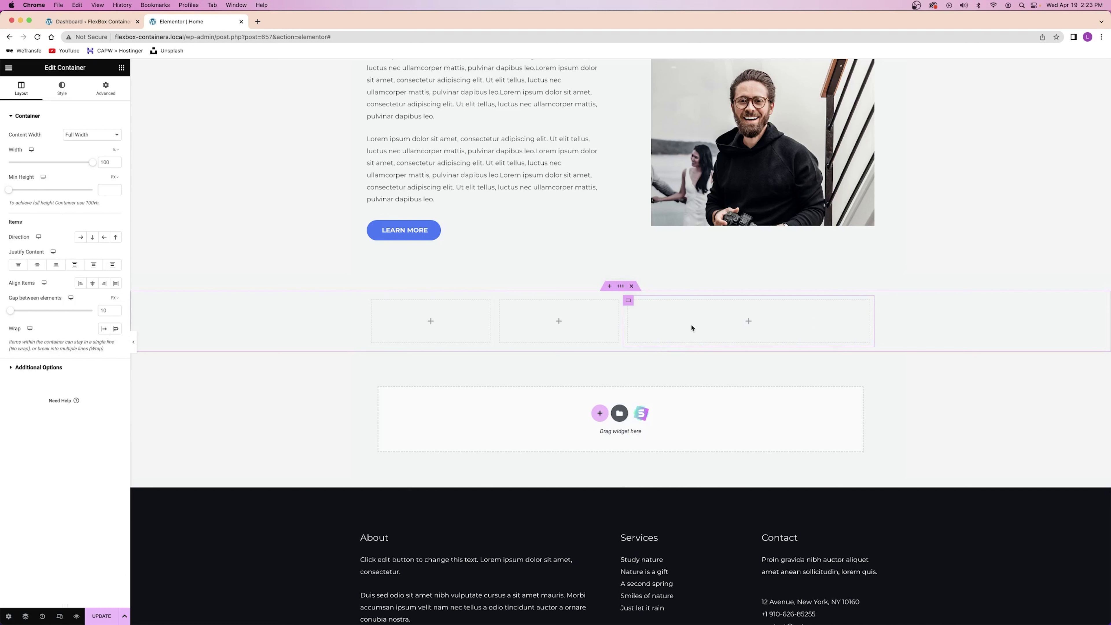
# - Set the width of each of the three new inner containers to 33% and dismiss the structure chooser below them
pyautogui.click(599, 412)
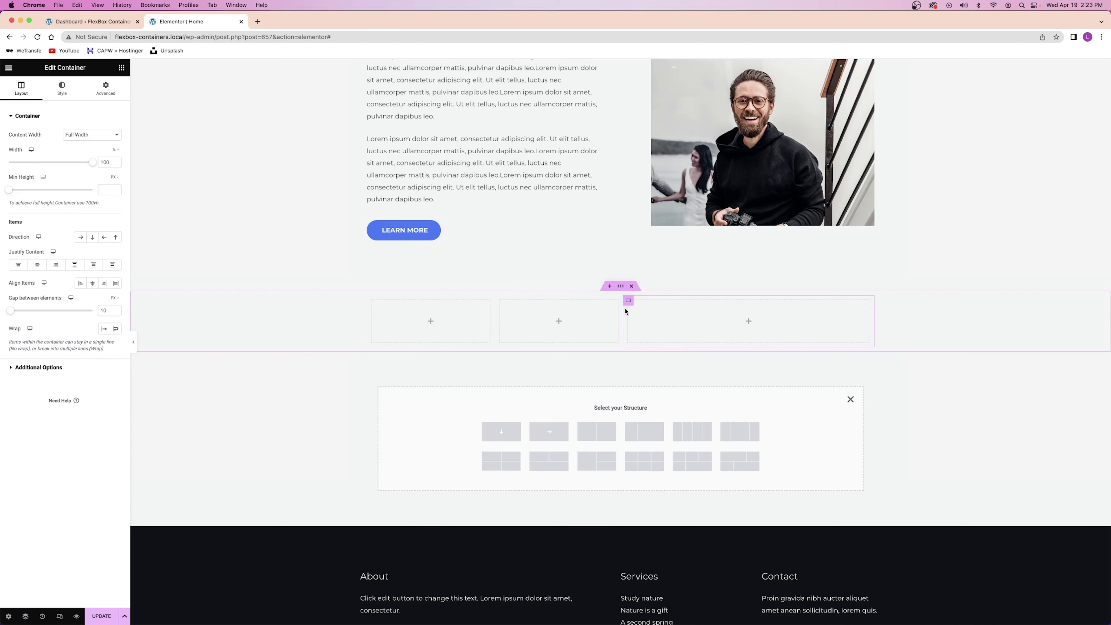
pyautogui.click(372, 301)
pyautogui.moveTo(50, 163)
pyautogui.mouseDown()
pyautogui.moveTo(41, 164)
pyautogui.moveTo(62, 164)
pyautogui.moveTo(36, 164)
pyautogui.mouseUp()
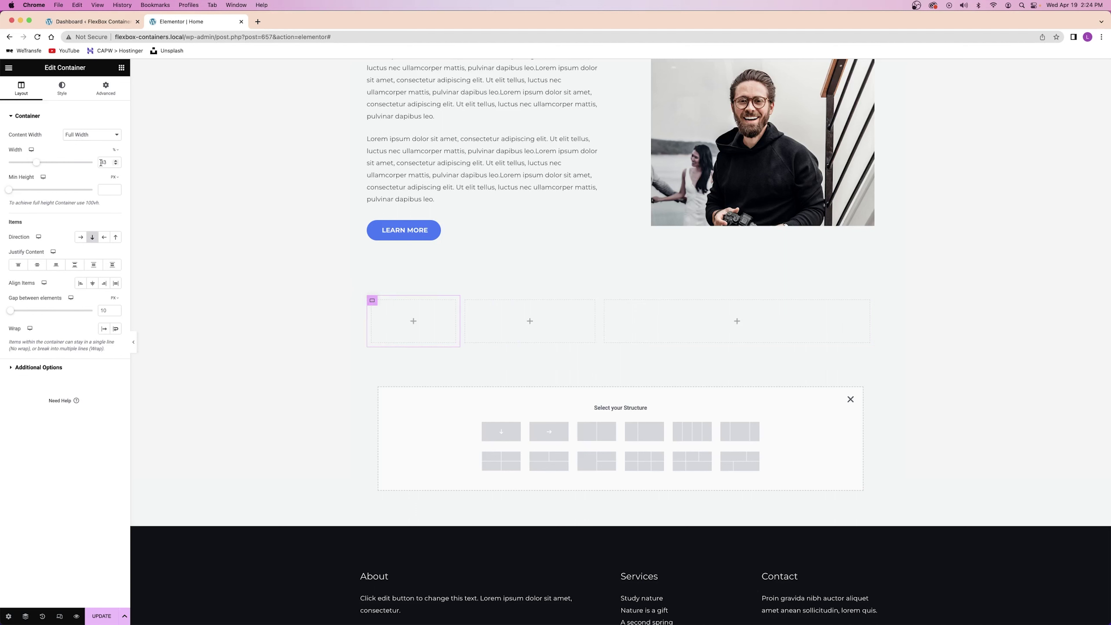
pyautogui.click(503, 324)
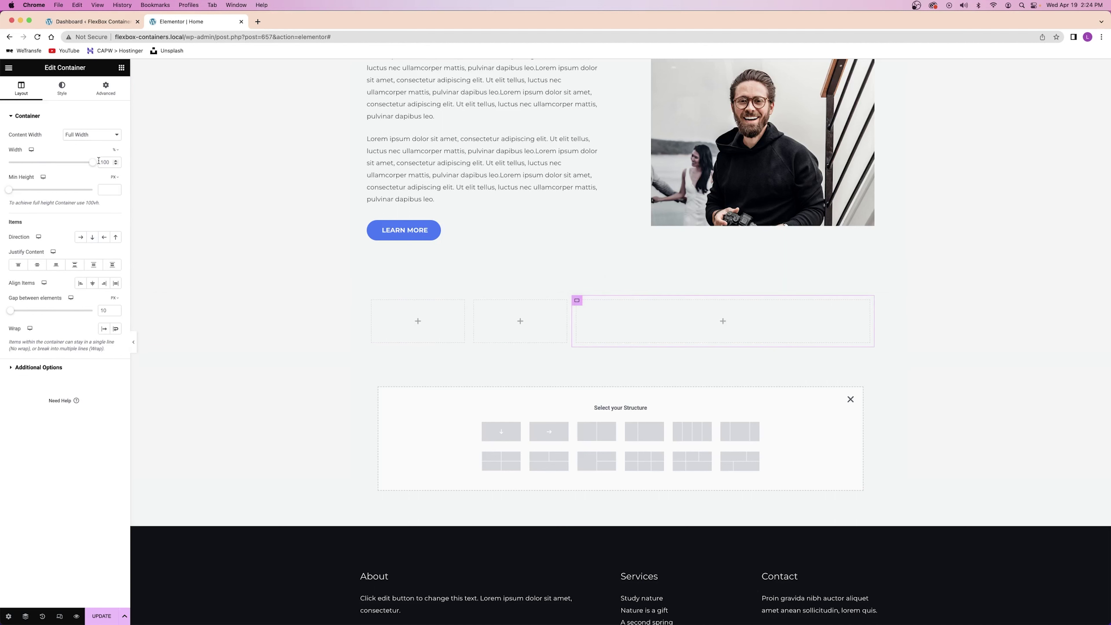
pyautogui.write('33')
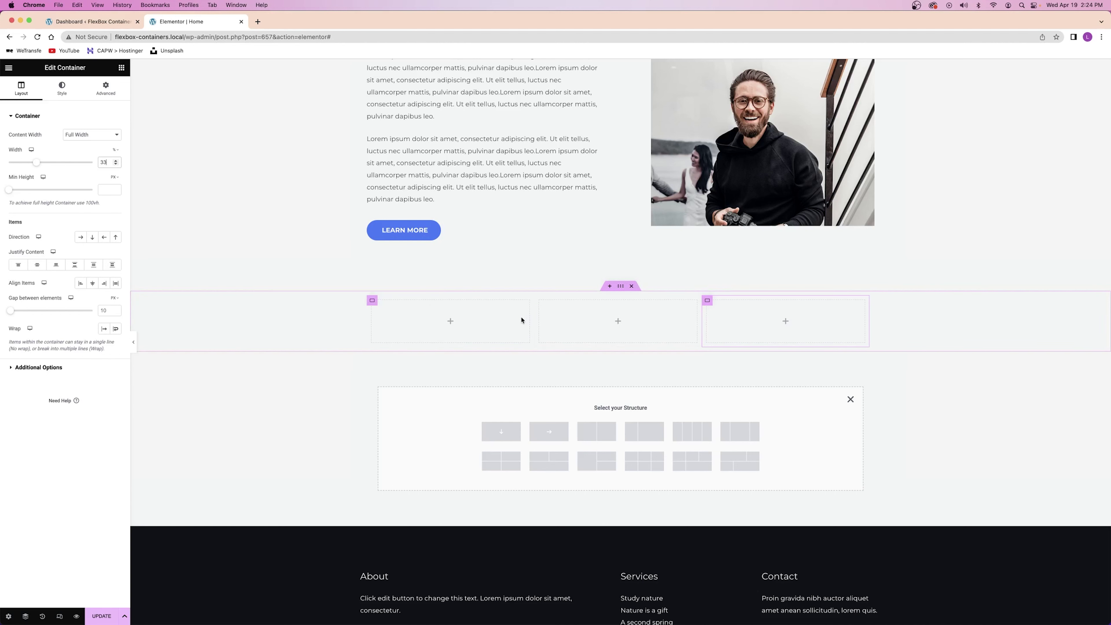
pyautogui.click(851, 399)
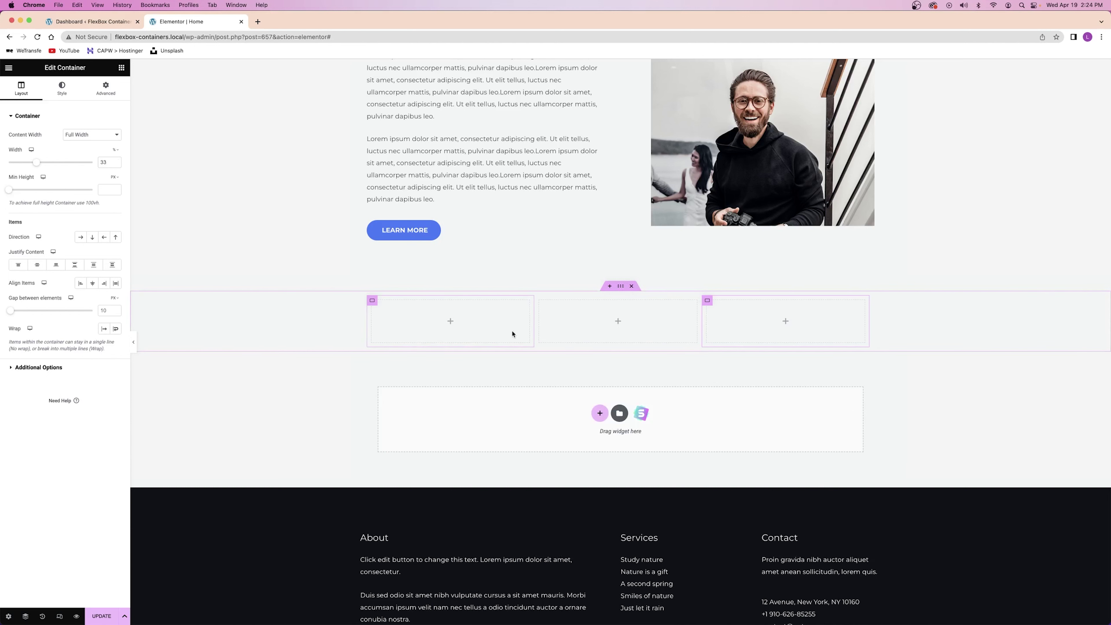
# - Add an image, heading and text widget to the first column container and use the laptop photo from the media library as its image
pyautogui.hotkey('ctrl', 'v')
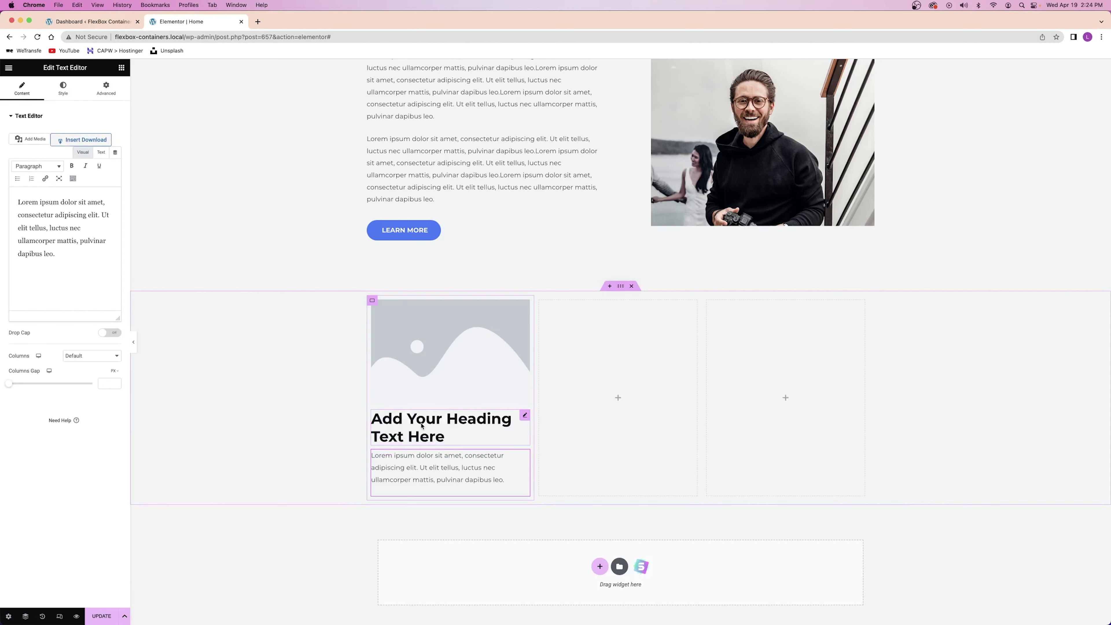
pyautogui.click(431, 368)
pyautogui.click(72, 169)
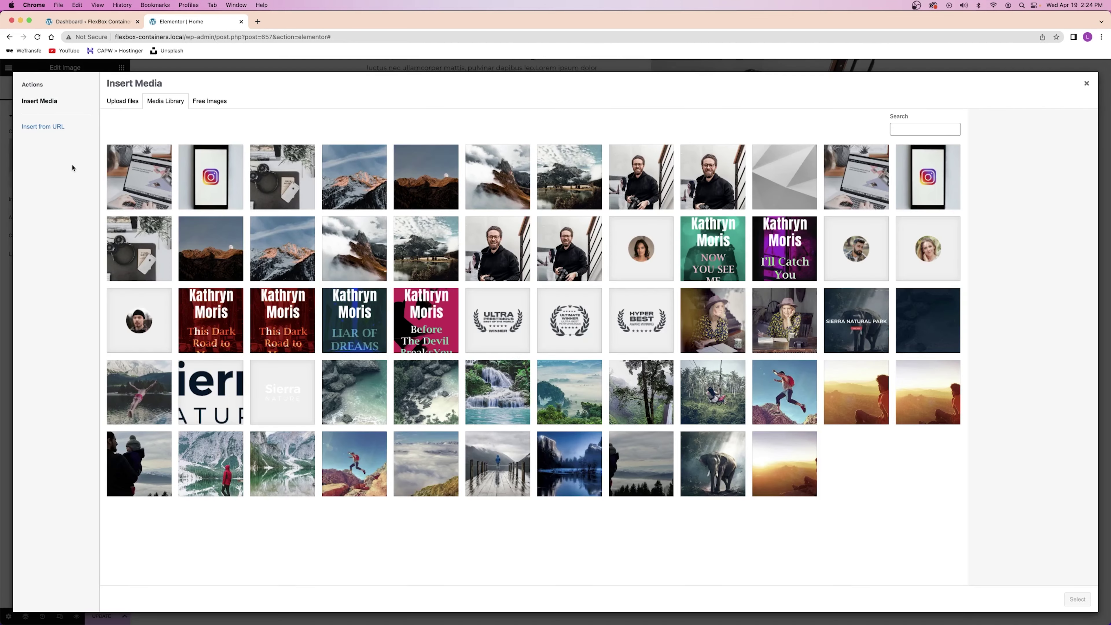
pyautogui.click(143, 185)
pyautogui.click(1077, 599)
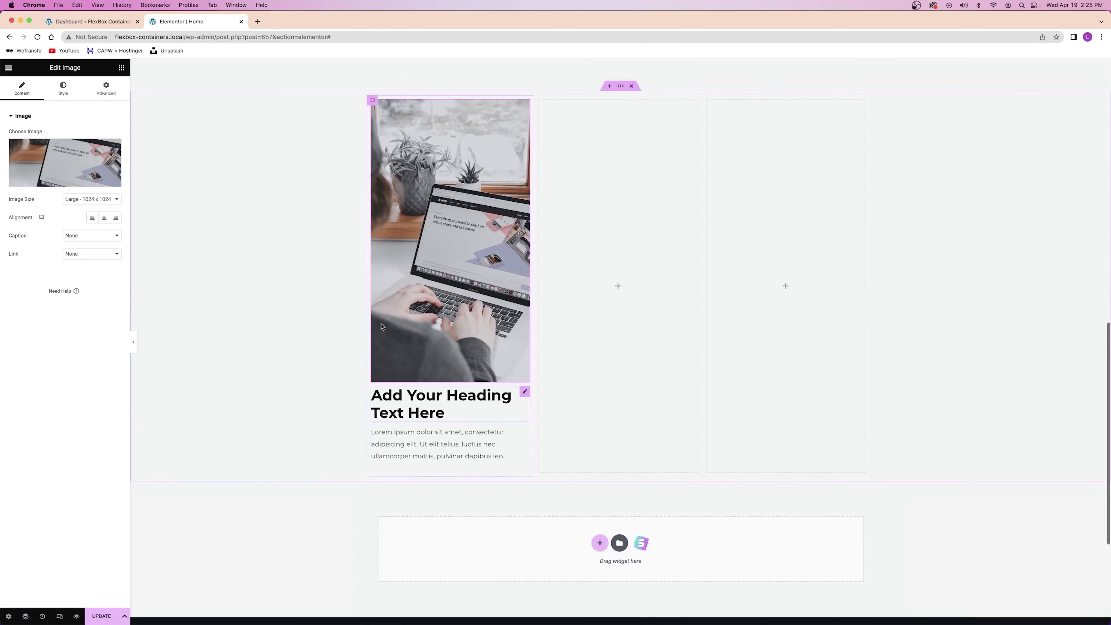
# - Change the first column's heading text to WEB SERVICES and select the paragraph below it
pyautogui.click(425, 407)
pyautogui.tripleClick(44, 144)
pyautogui.write('WEB SERVICES')
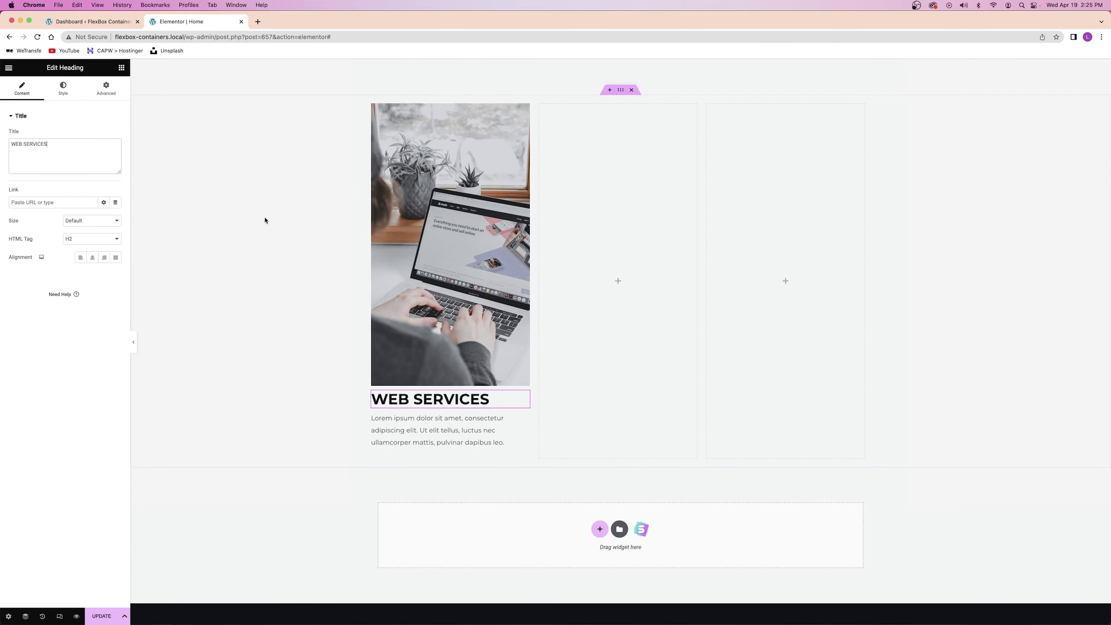
pyautogui.click(424, 429)
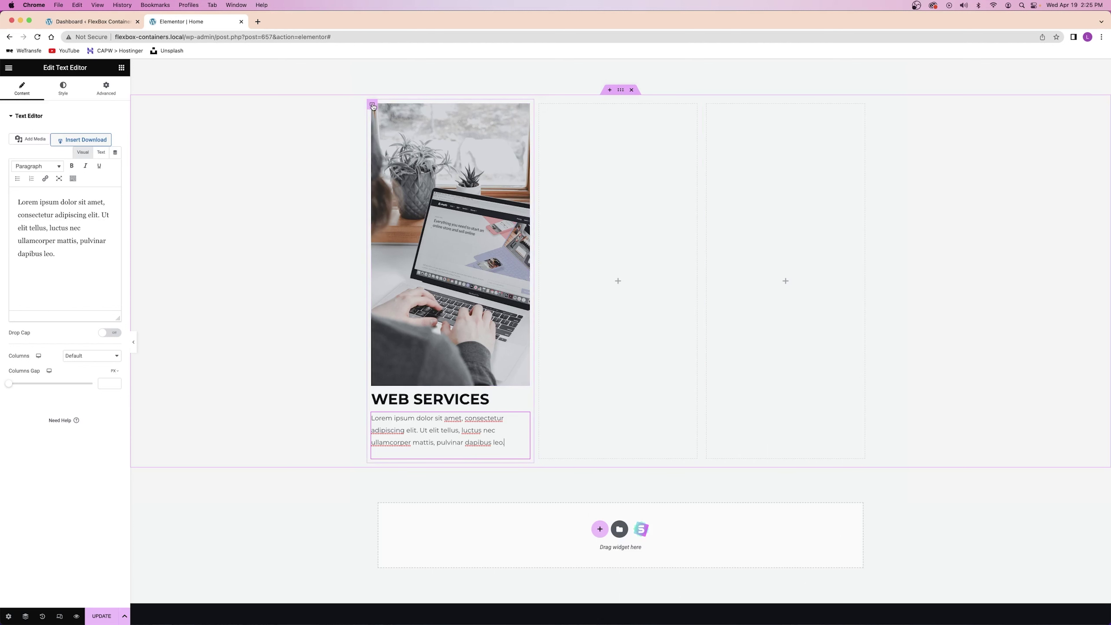
# - Delete the two empty containers beside the Web Services column
pyautogui.rightClick(541, 105)
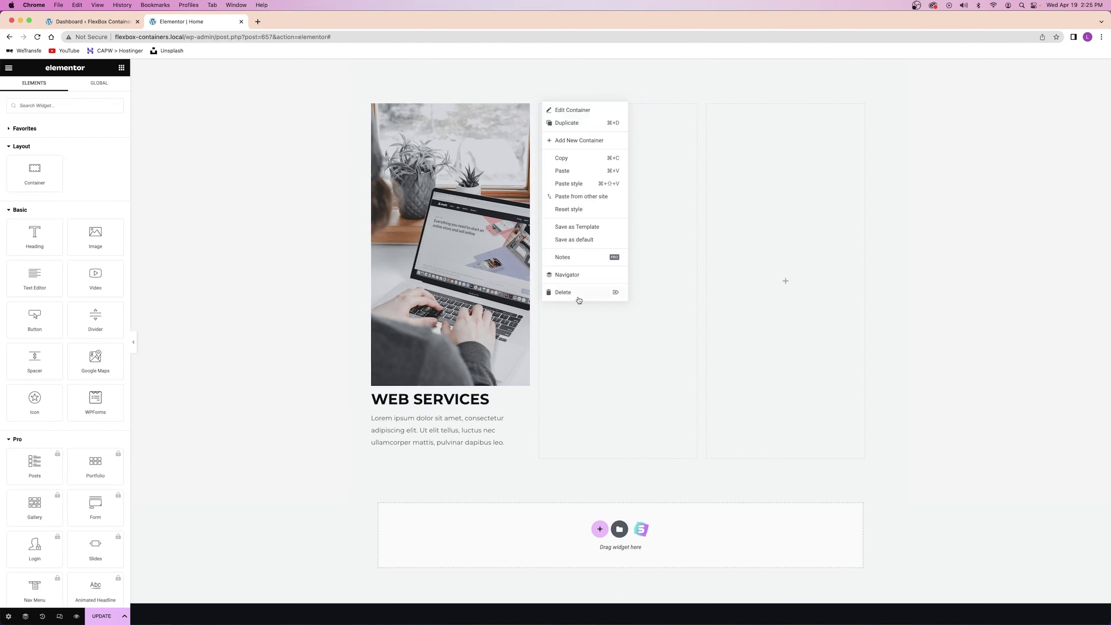
pyautogui.click(543, 111)
pyautogui.rightClick(541, 106)
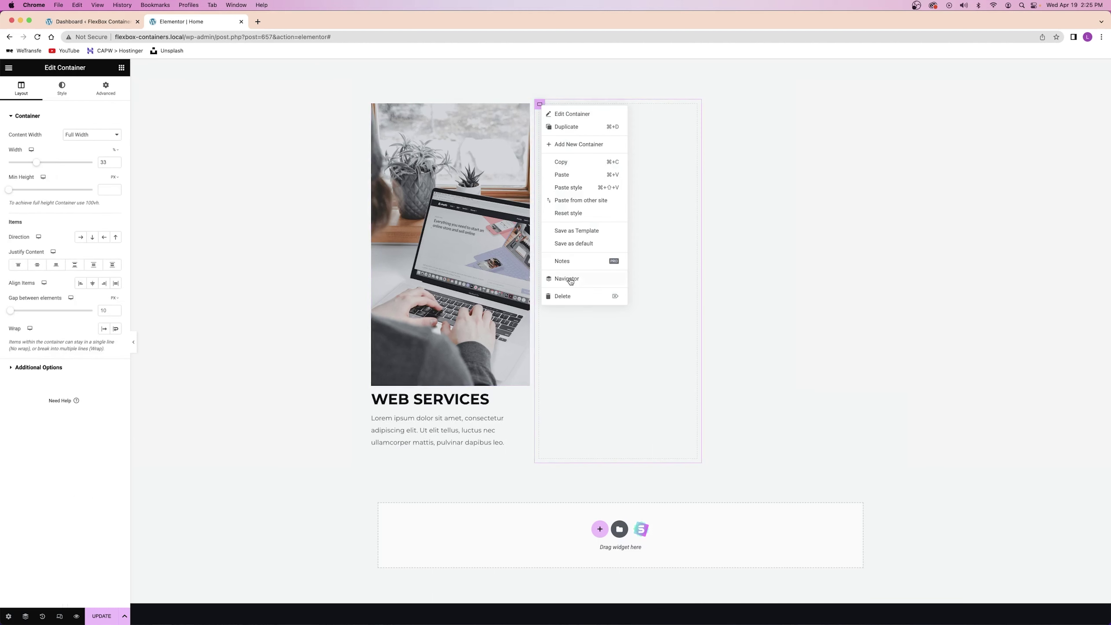
pyautogui.click(569, 296)
# - Duplicate the Web Services column container twice to fill the three-column row
pyautogui.rightClick(372, 104)
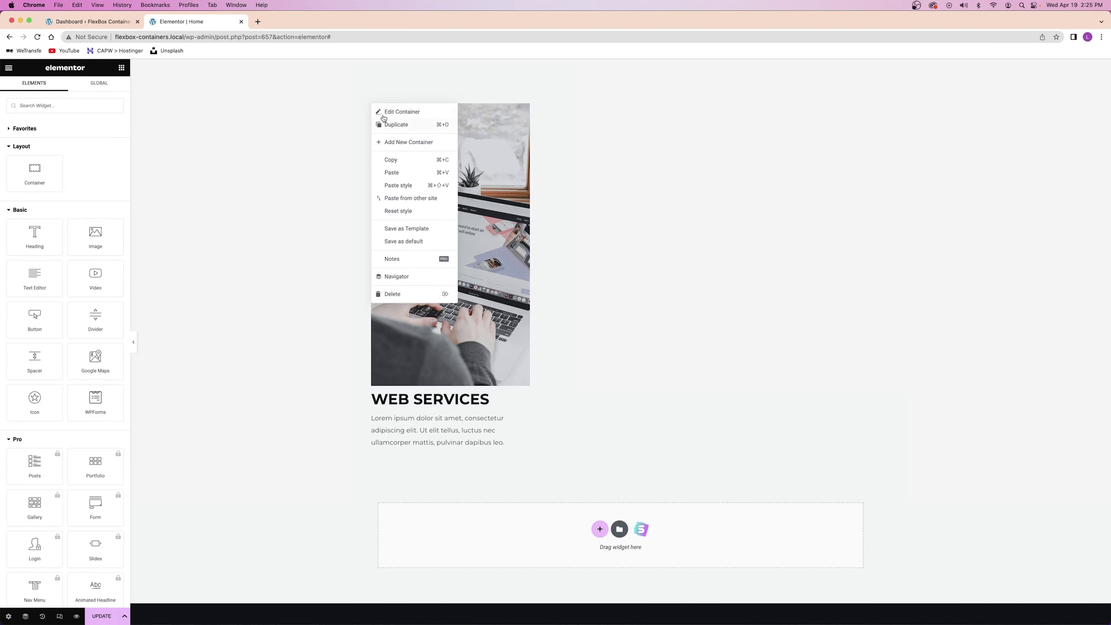
pyautogui.click(387, 124)
pyautogui.rightClick(373, 104)
pyautogui.click(394, 126)
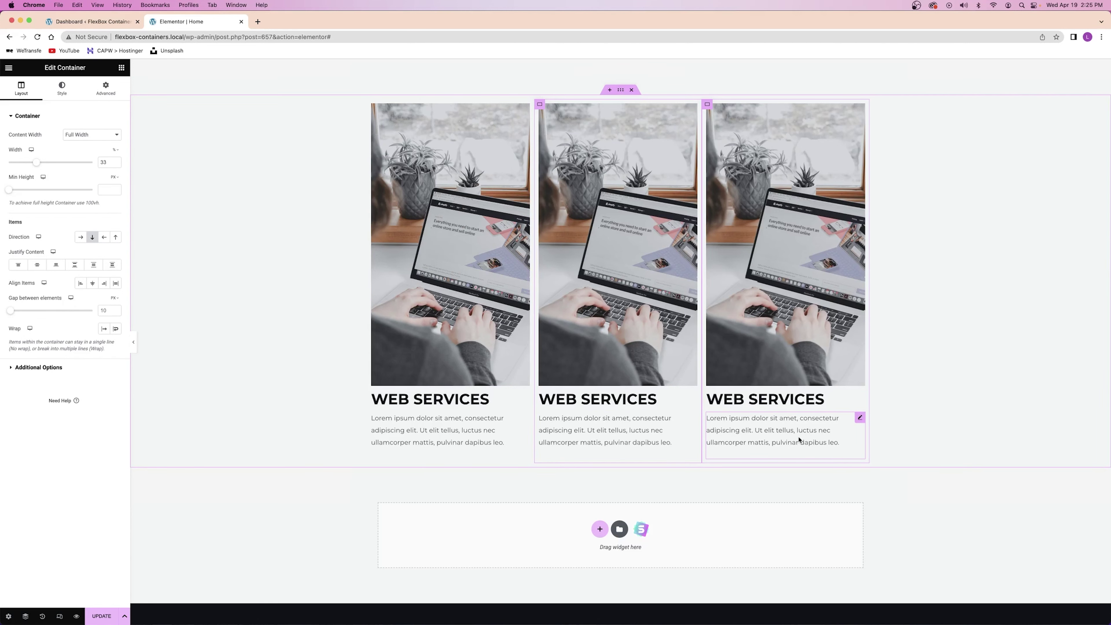
# - Replace the third column's image with the phone photo showing the Instagram logo from the media library
pyautogui.click(785, 341)
pyautogui.click(64, 173)
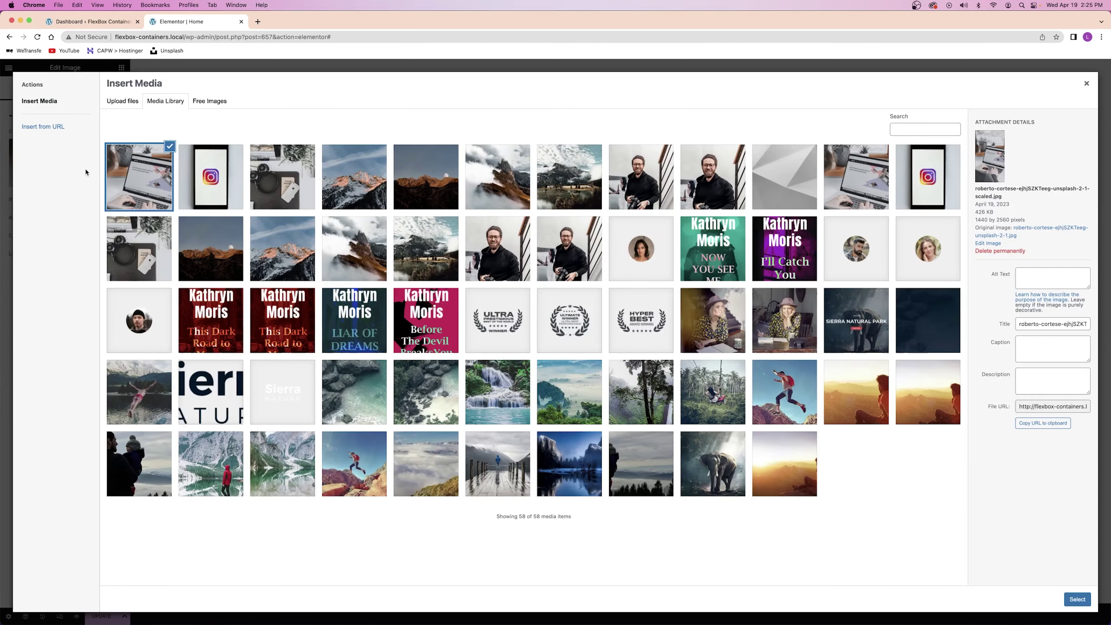
pyautogui.click(211, 176)
pyautogui.click(1077, 598)
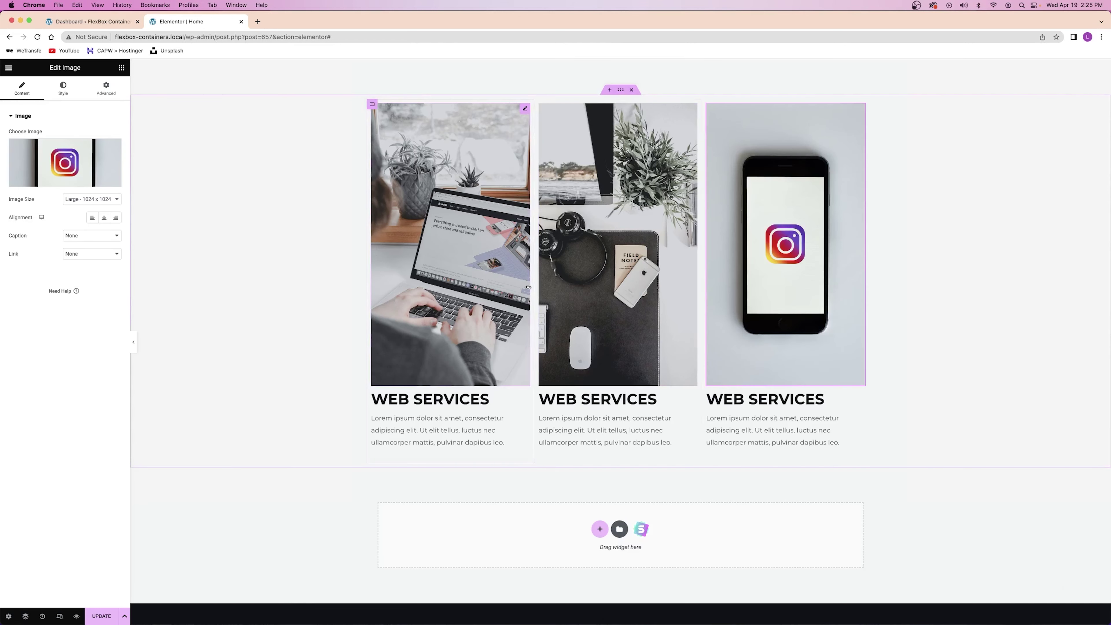
# - Change the third column's heading to SOCIAL MEDIA MARKETING and the middle column's heading to EMAIL MARKETING
pyautogui.click(748, 402)
pyautogui.tripleClick(748, 402)
pyautogui.write('SOCIAL MEDIA MARKETING')
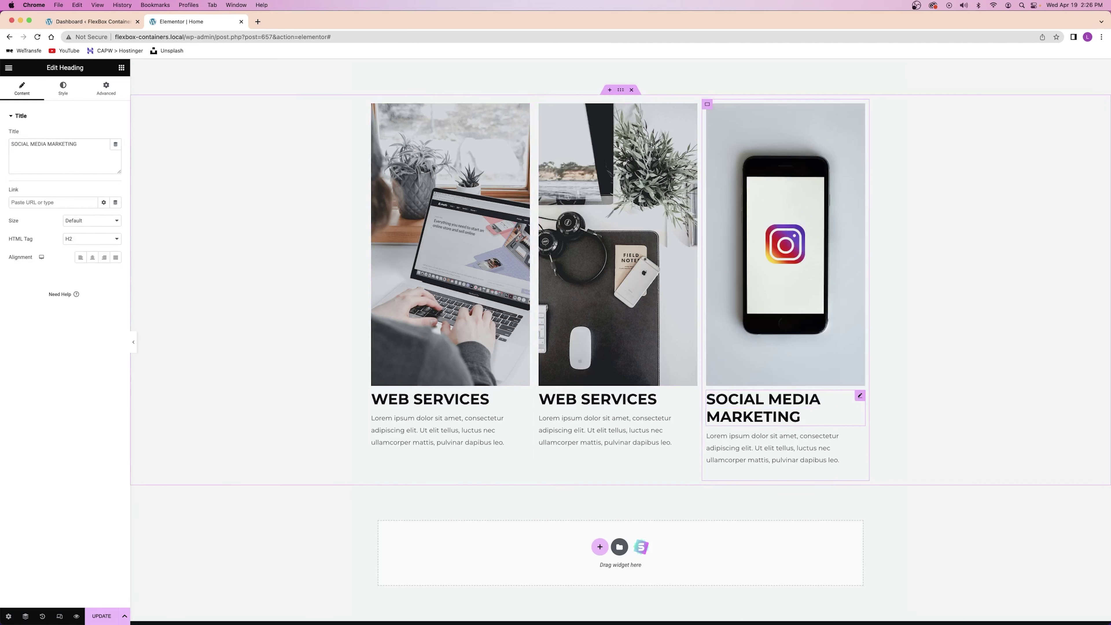
pyautogui.click(576, 399)
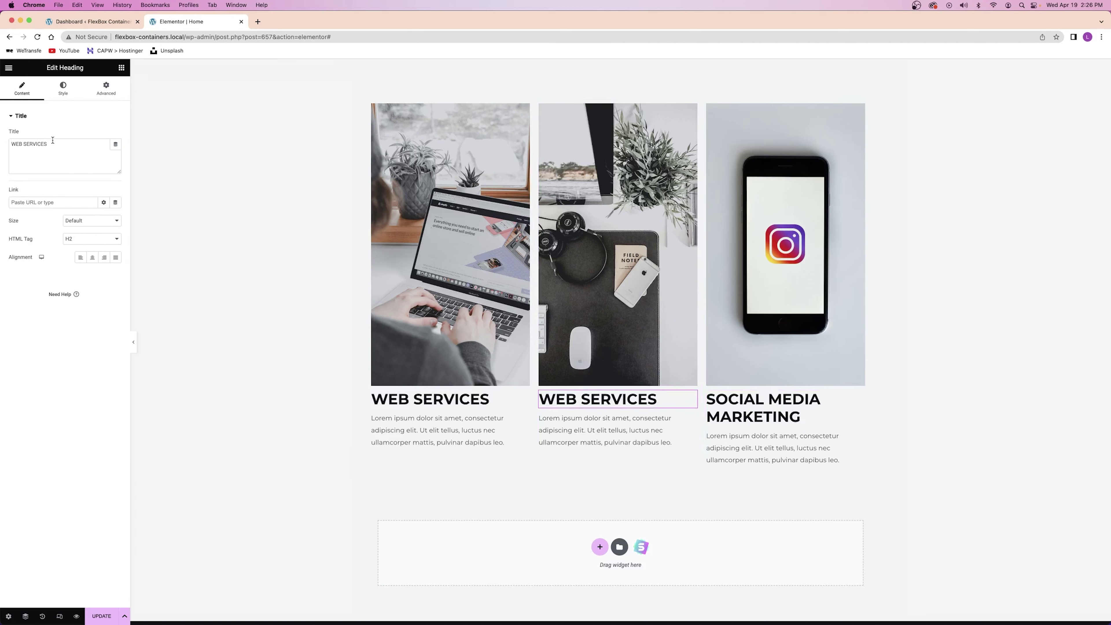
pyautogui.write('EMAIL MARKETING')
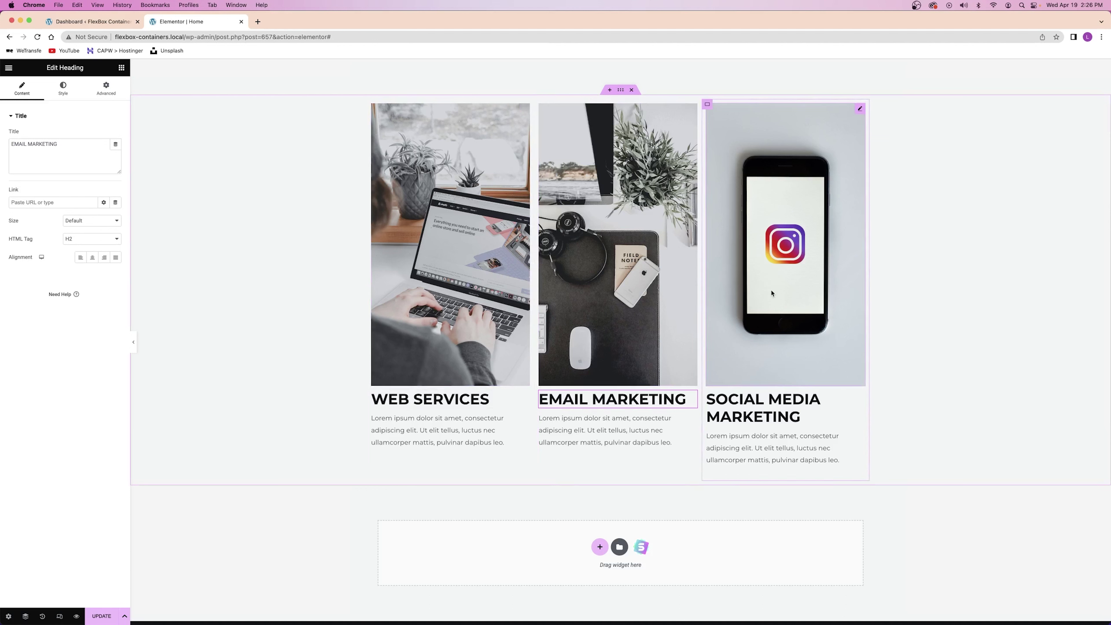
# - Set the gap between elements to 77 px on the three-column parent container and 23 px on the Web Services column container
pyautogui.click(620, 90)
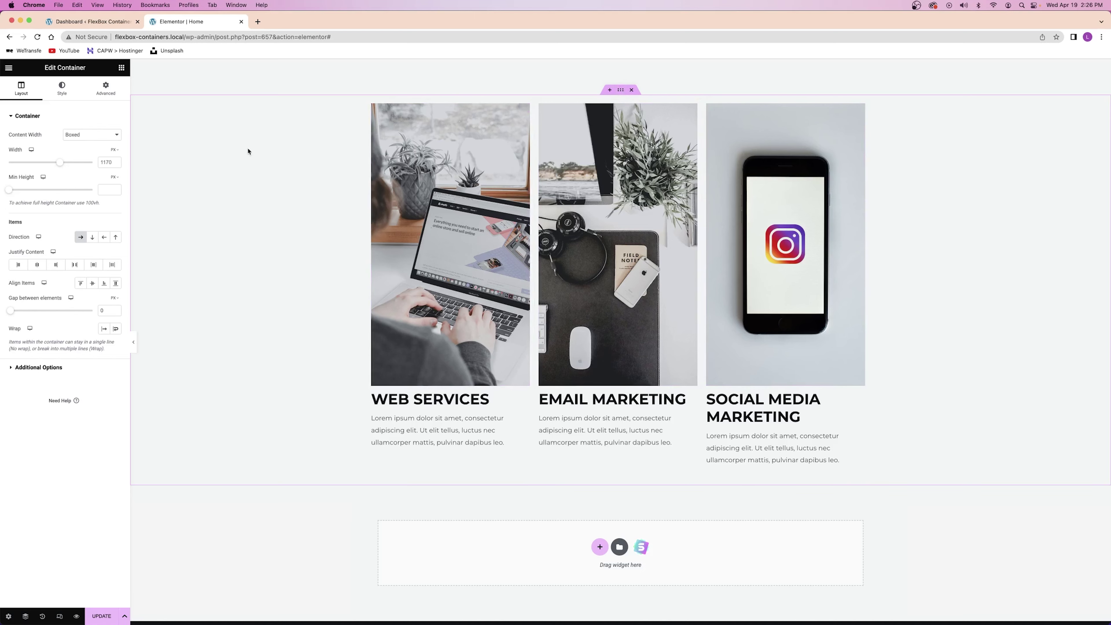
pyautogui.moveTo(11, 312)
pyautogui.mouseDown()
pyautogui.moveTo(77, 311)
pyautogui.moveTo(18, 312)
pyautogui.mouseUp()
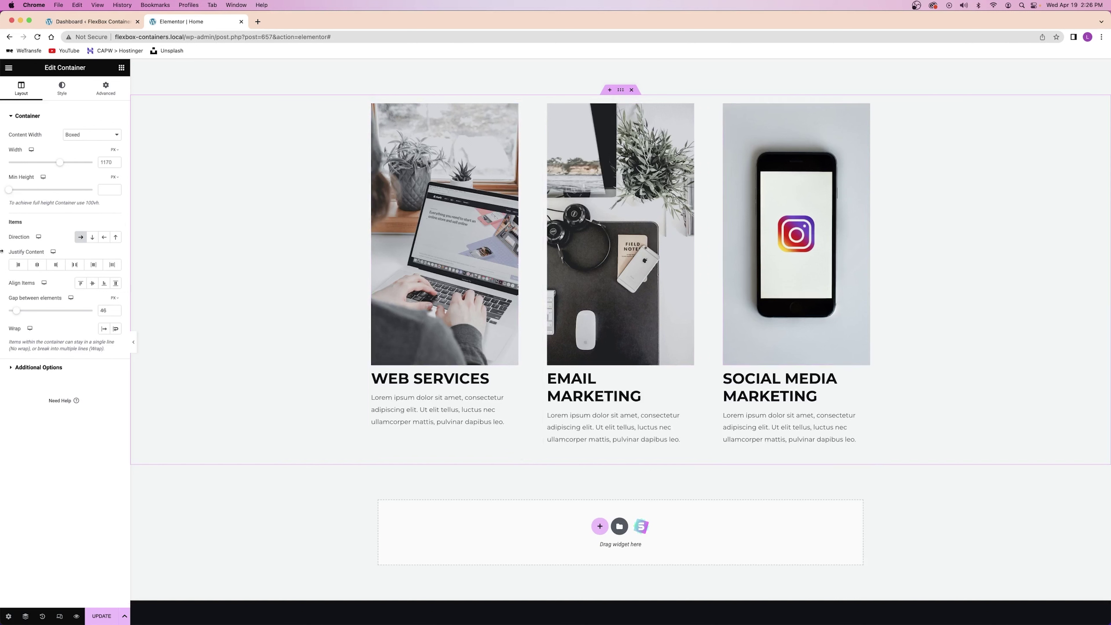
pyautogui.moveTo(20, 311)
pyautogui.mouseDown()
pyautogui.moveTo(2, 311)
pyautogui.moveTo(21, 311)
pyautogui.mouseUp()
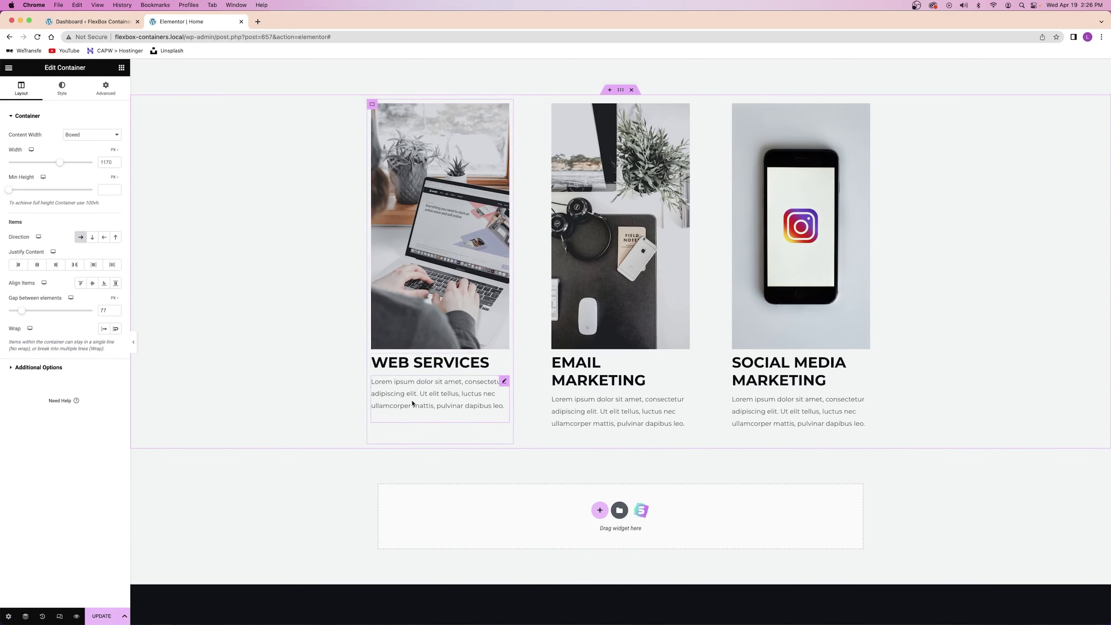
pyautogui.click(372, 104)
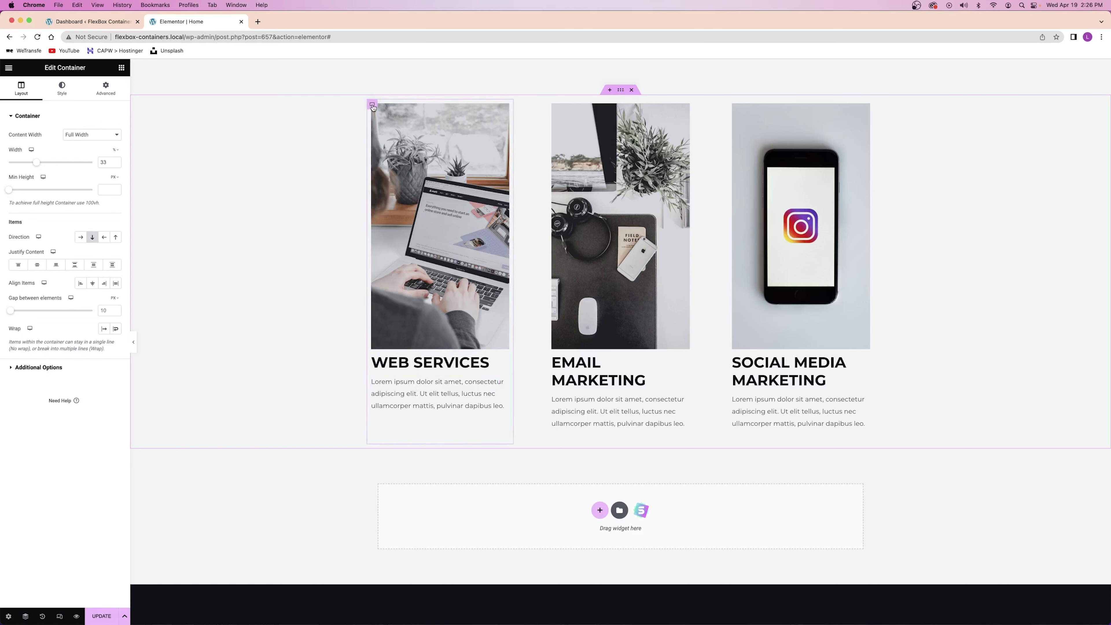
pyautogui.moveTo(11, 311); pyautogui.dragTo(12, 312)
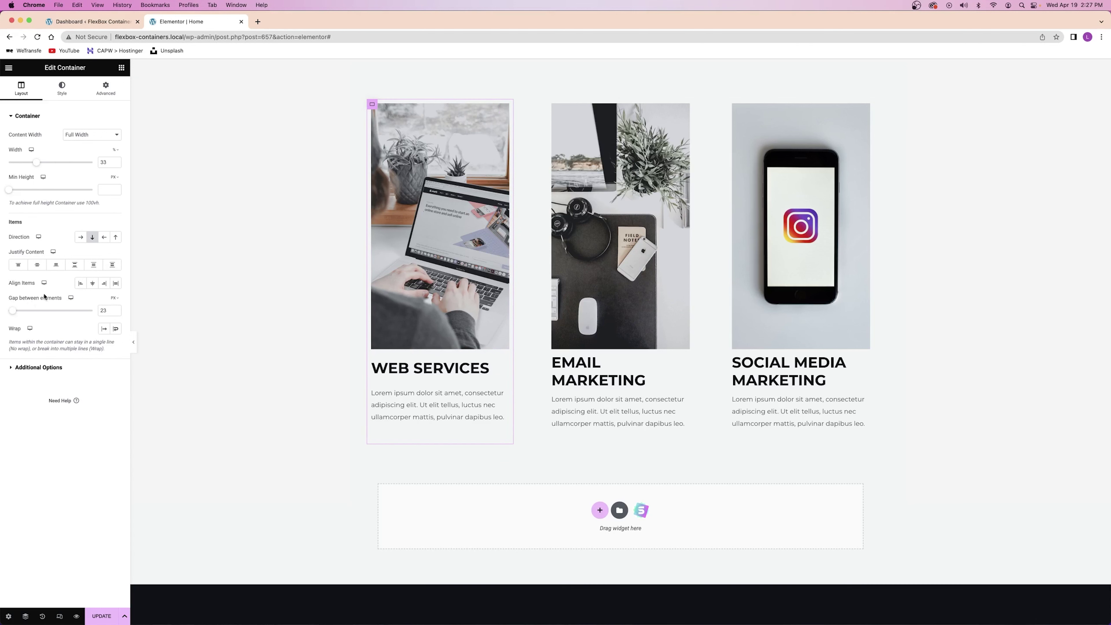
# - Try to widen the Email Marketing container's gap between elements, and check the gap used by the Web Services container
pyautogui.click(587, 229)
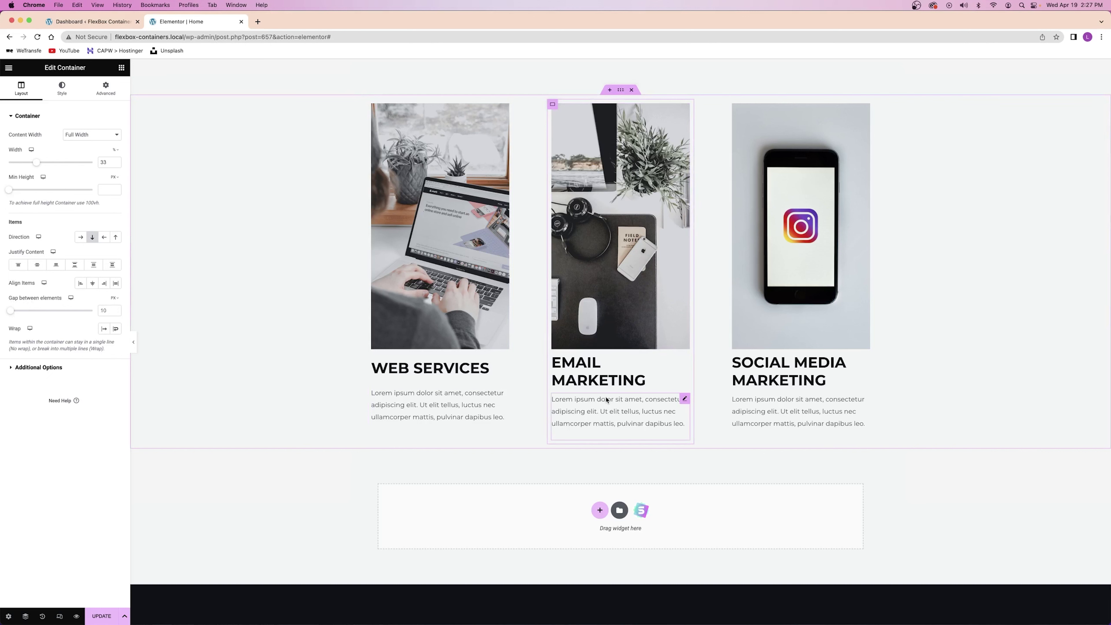
pyautogui.moveTo(11, 310); pyautogui.dragTo(13, 311)
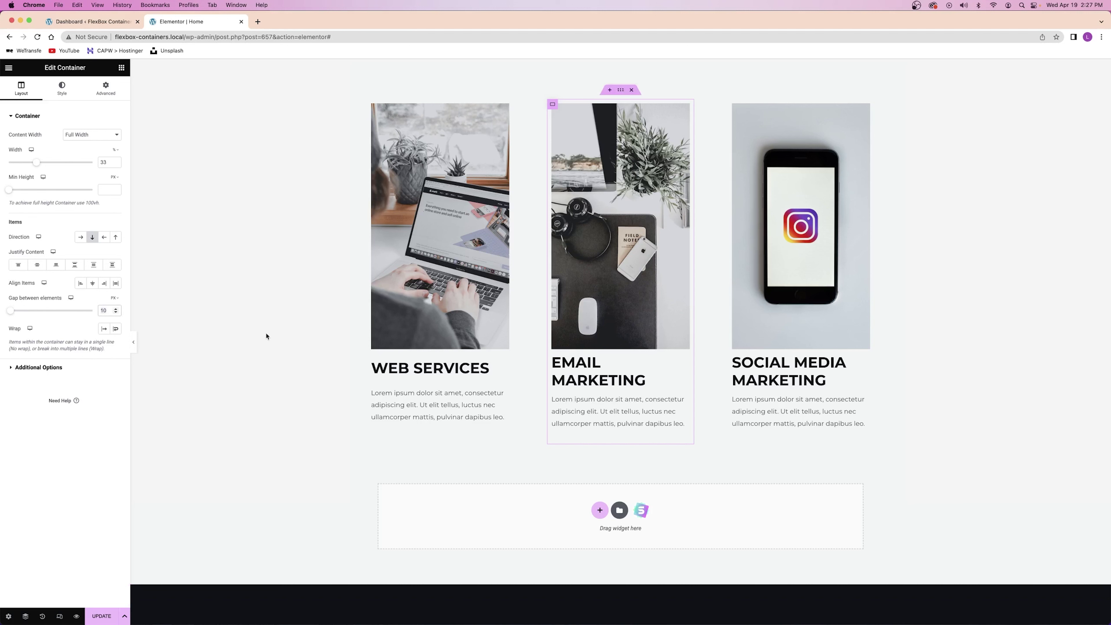
pyautogui.click(393, 369)
pyautogui.click(372, 104)
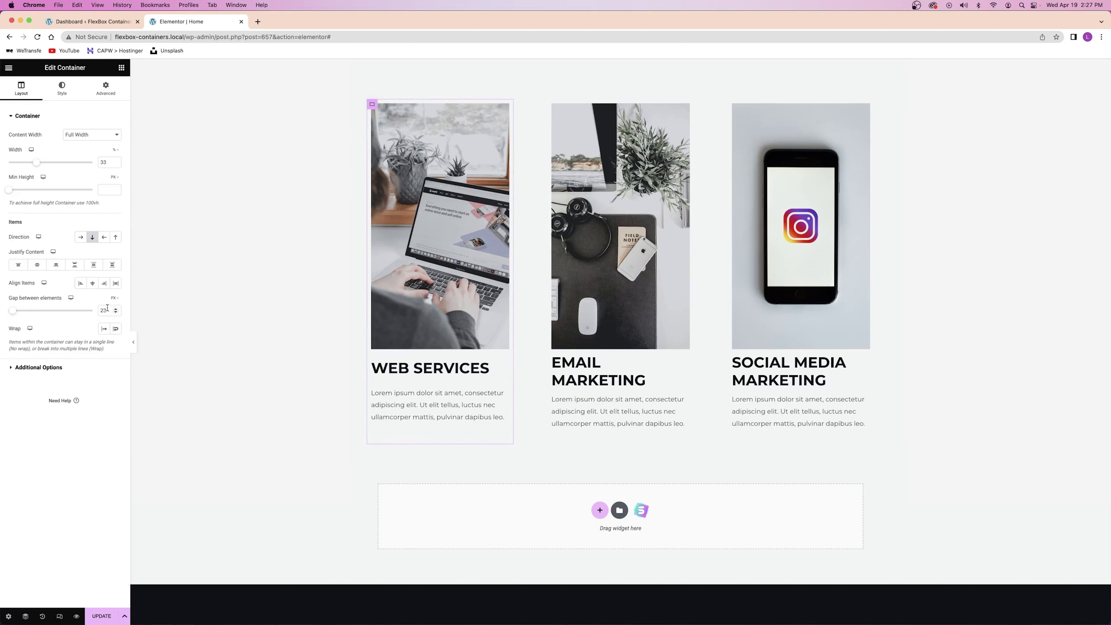
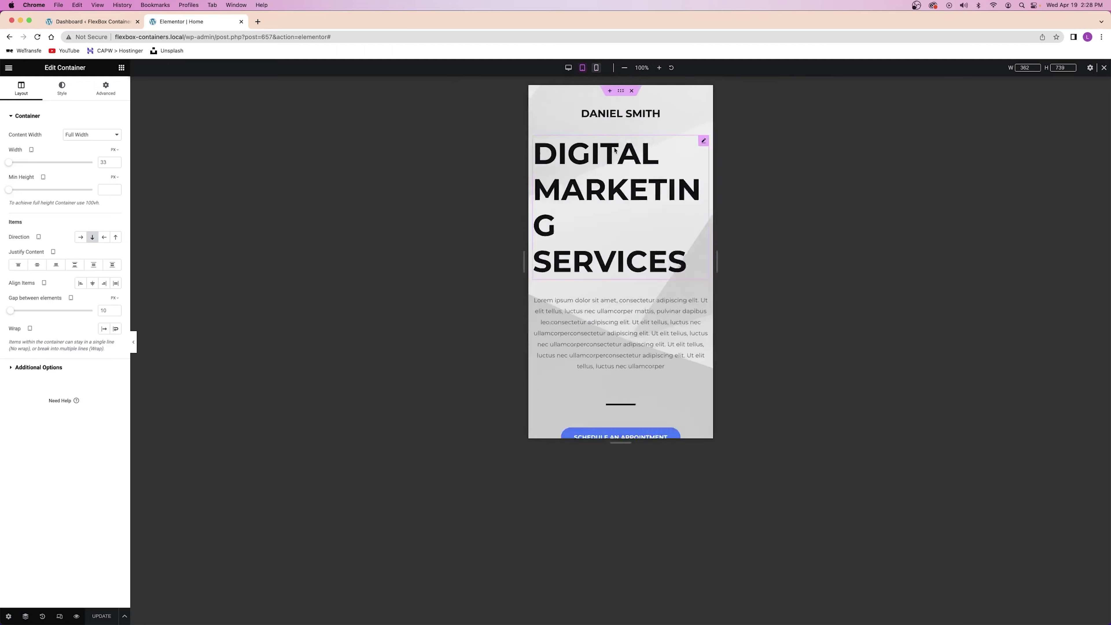
# - Examine the page's hero, about and three-column sections in tablet portrait view, comparing them with the desktop view
pyautogui.scroll(-10, 610, 188)
pyautogui.scroll(-8, 610, 188)
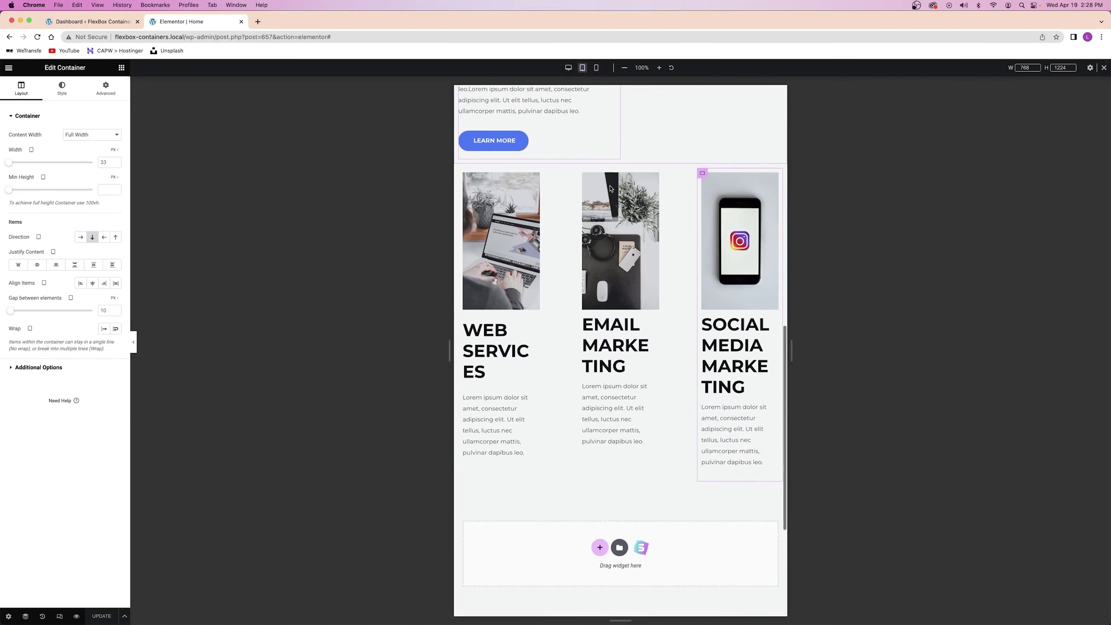
pyautogui.scroll(10, 610, 188)
pyautogui.scroll(8, 610, 188)
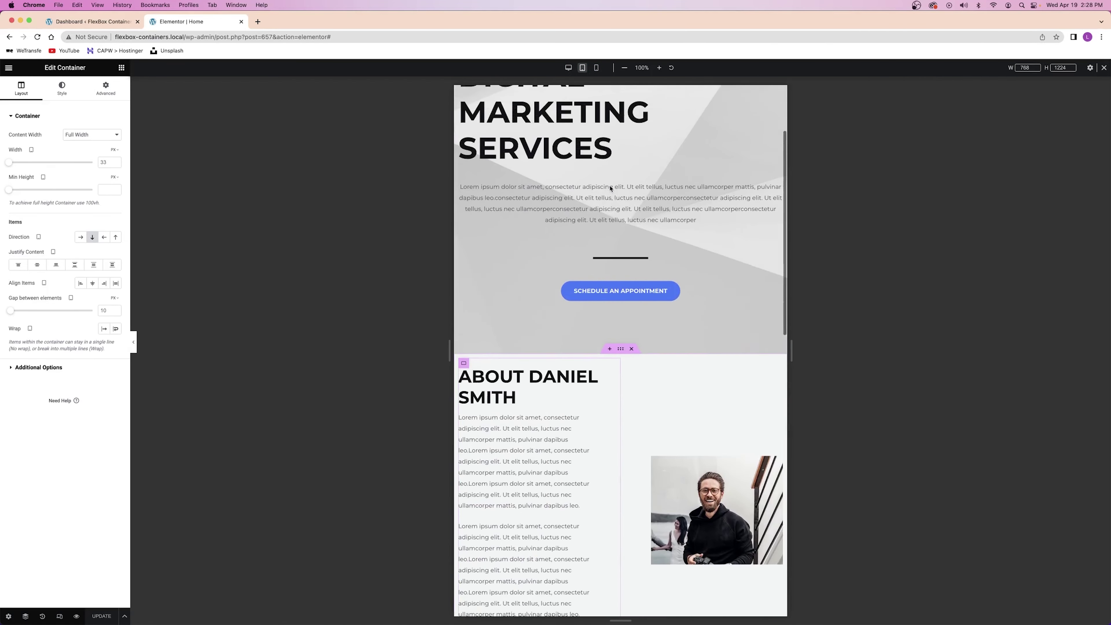
pyautogui.click(569, 68)
pyautogui.scroll(-8, 599, 141)
pyautogui.click(582, 67)
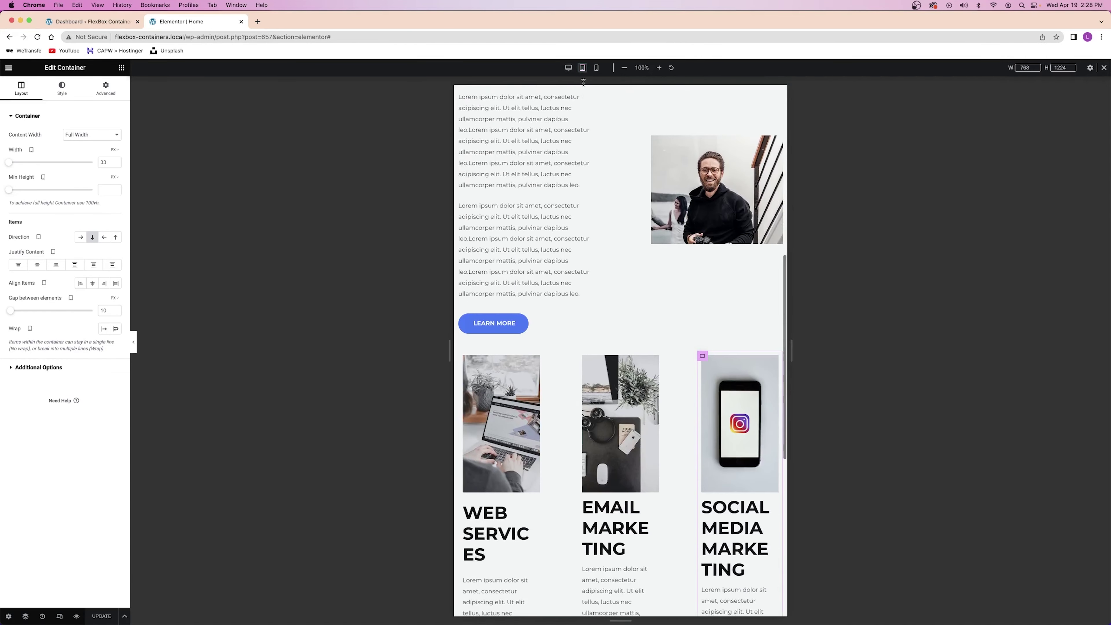
pyautogui.scroll(10, 601, 208)
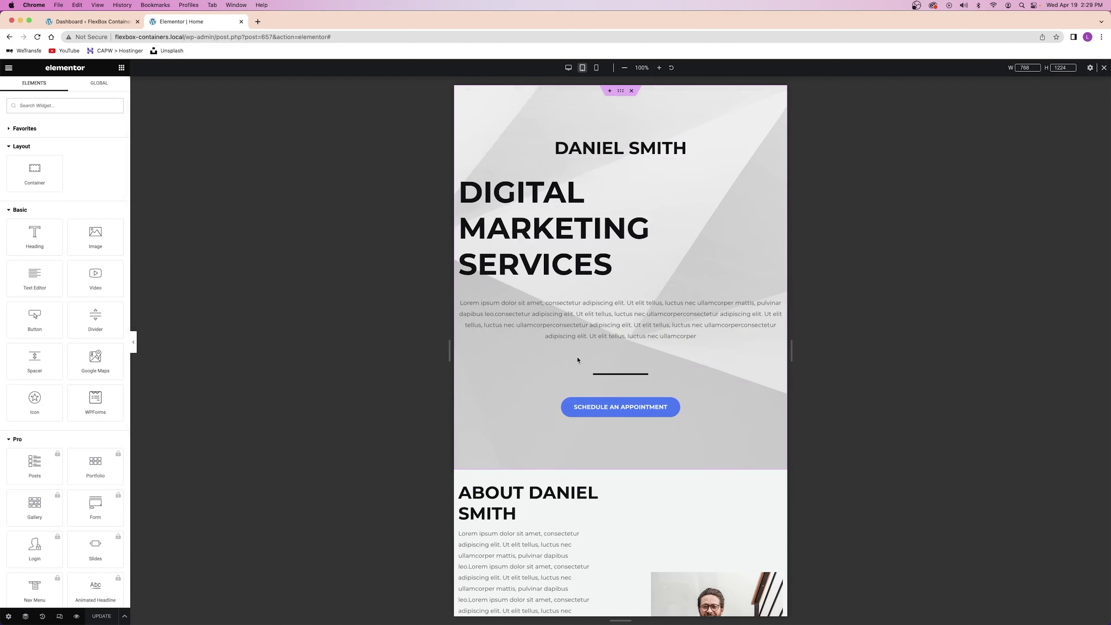
# - Center-align the DIGITAL MARKETING SERVICES hero heading for the tablet view
pyautogui.click(622, 91)
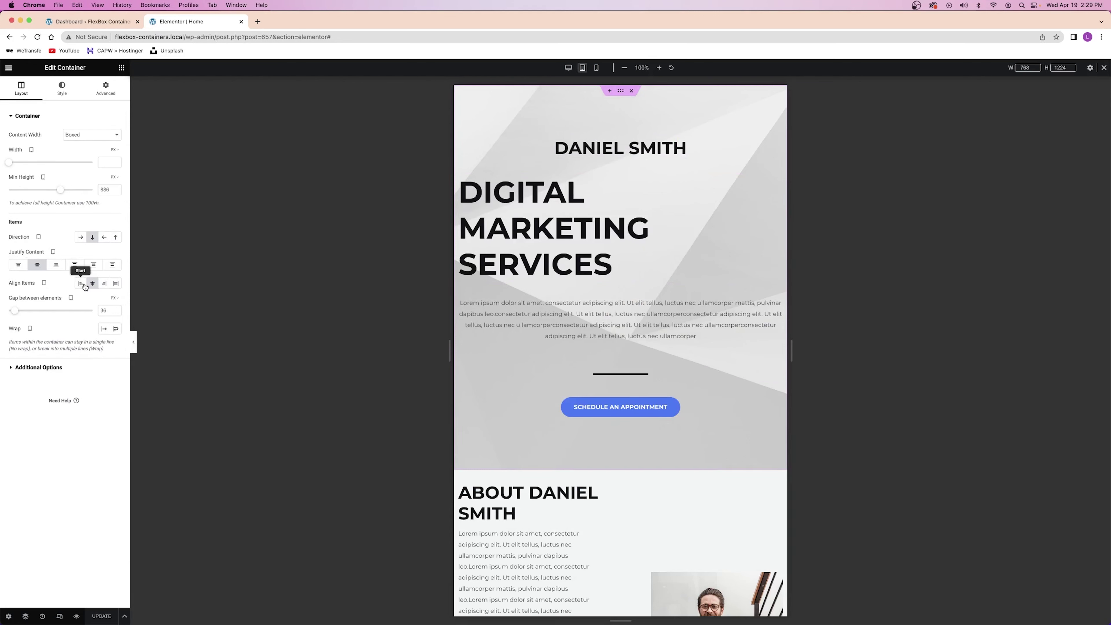
pyautogui.click(547, 218)
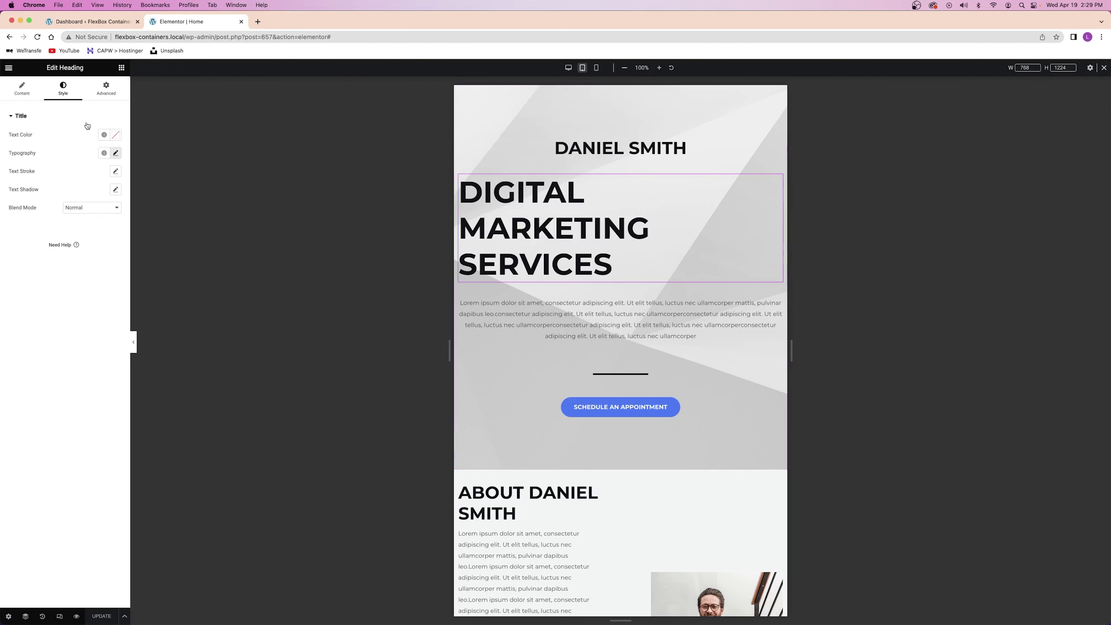
pyautogui.click(36, 95)
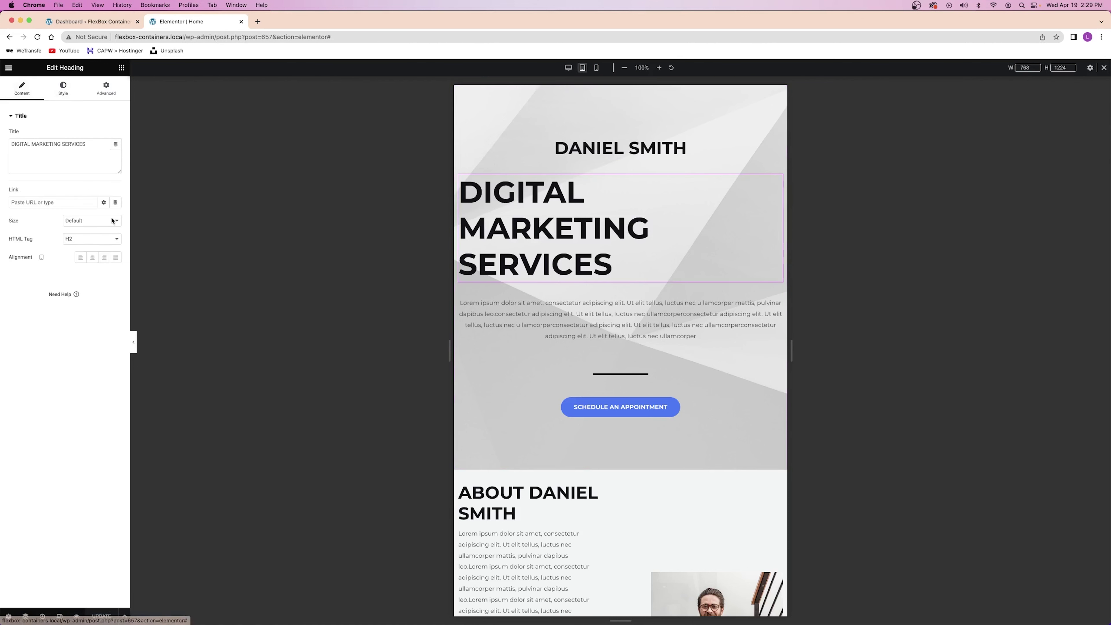
pyautogui.click(93, 258)
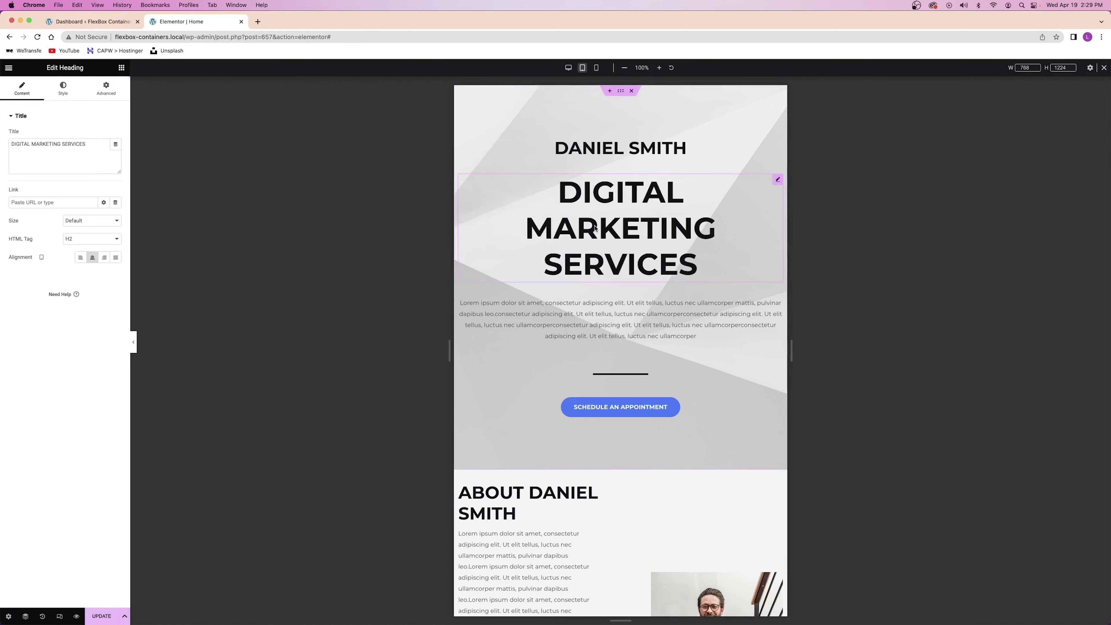
# - Set the tablet font size of the DIGITAL MARKETING SERVICES heading to 38 px
pyautogui.click(67, 93)
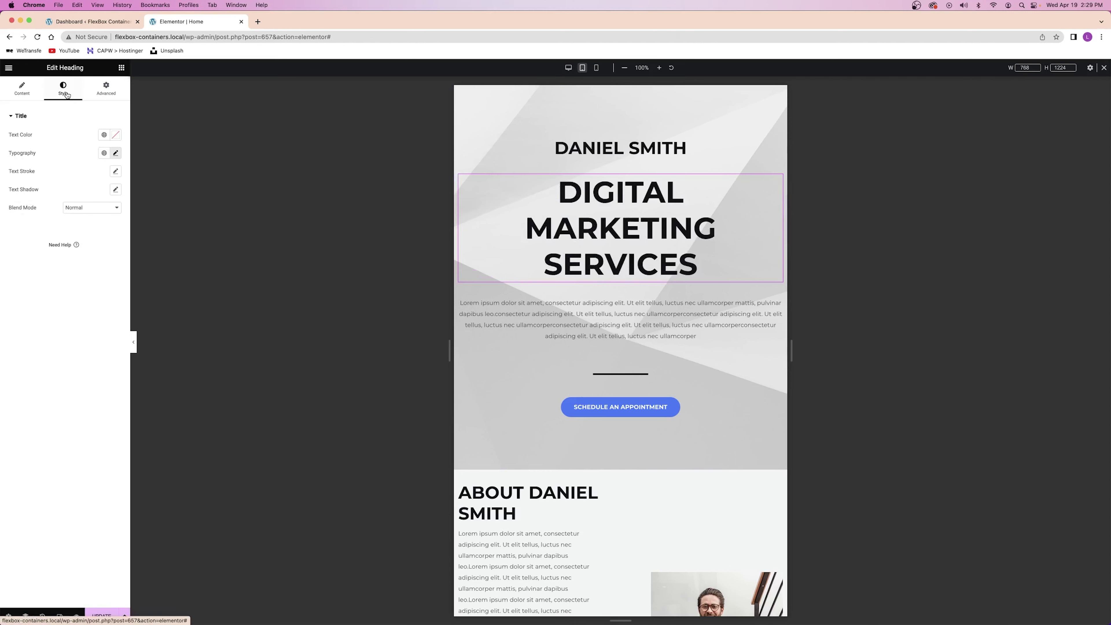
pyautogui.click(116, 153)
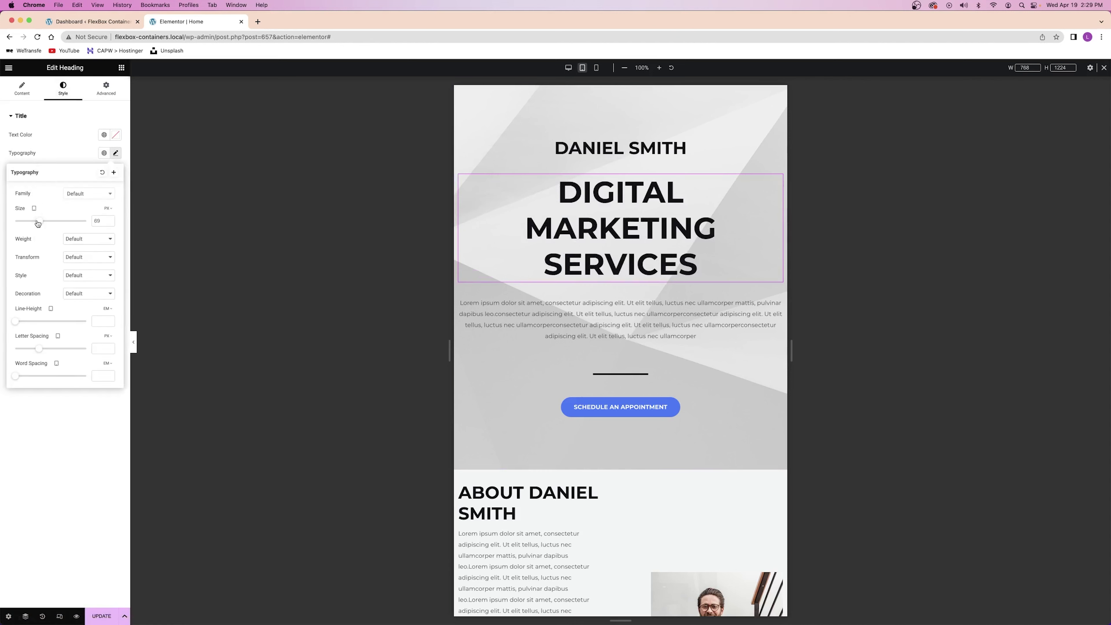
pyautogui.moveTo(40, 224)
pyautogui.mouseDown()
pyautogui.moveTo(56, 223)
pyautogui.moveTo(29, 224)
pyautogui.mouseUp()
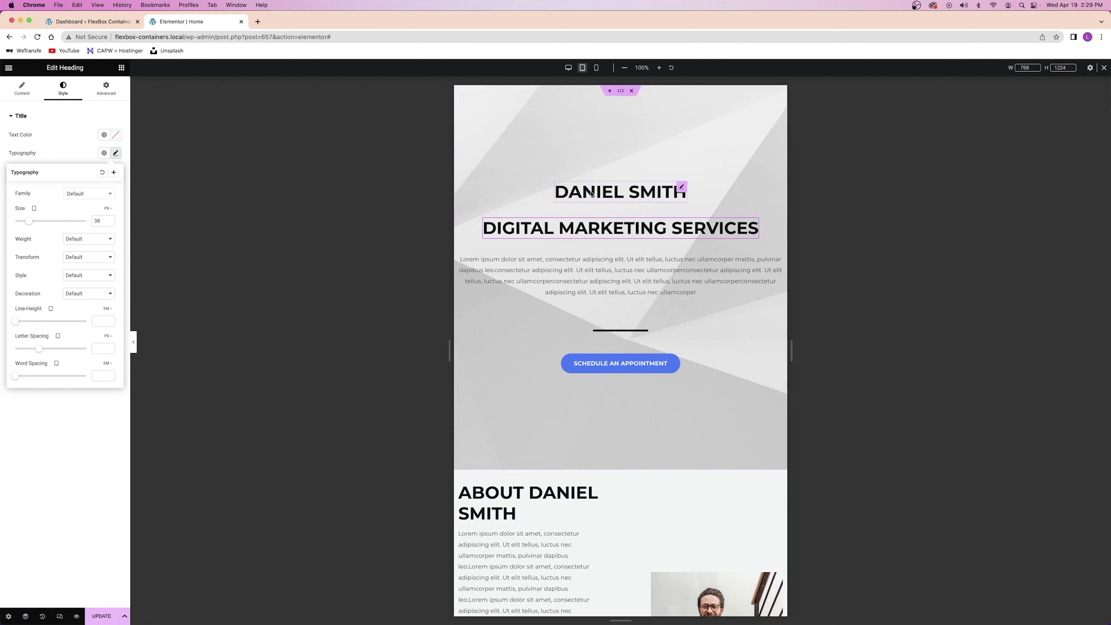
# - Set the tablet font size of the name heading at the top of the hero section to 22 px
pyautogui.click(674, 190)
pyautogui.click(115, 153)
pyautogui.moveTo(16, 221); pyautogui.dragTo(25, 223)
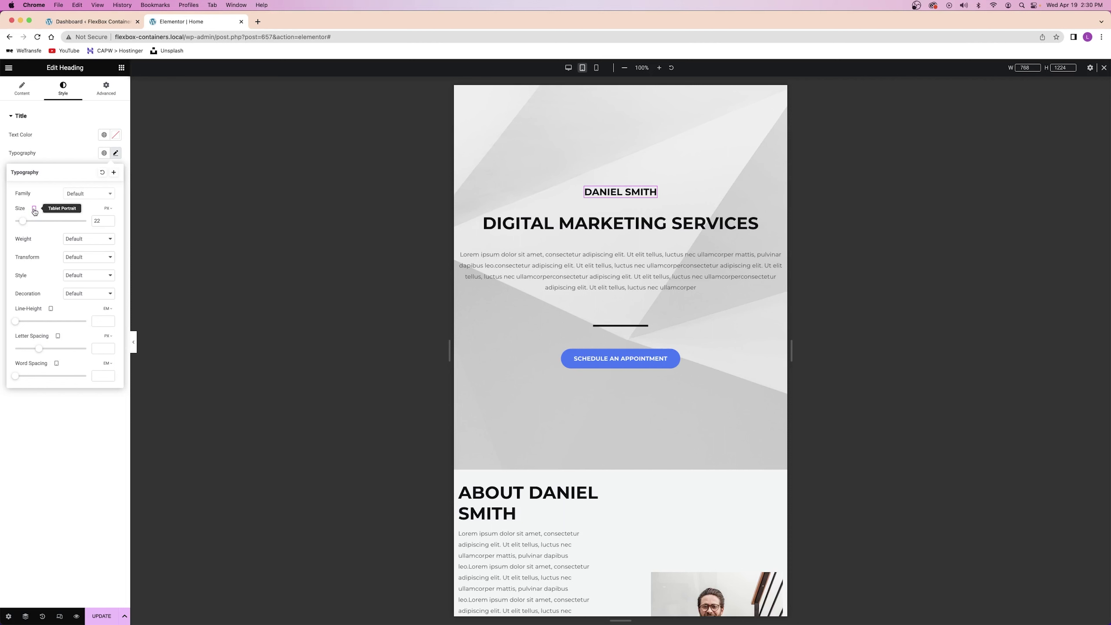
# - Examine the hero, about and three-column services sections in the tablet view for oversized headings
pyautogui.click(568, 68)
pyautogui.press('super+shift+m')
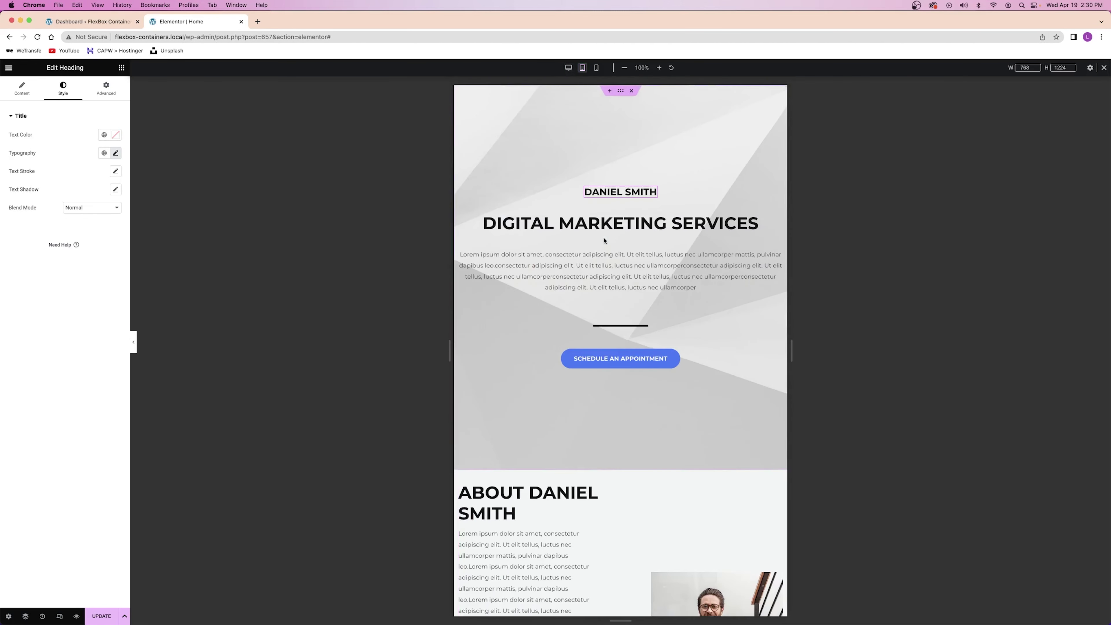
pyautogui.scroll(-8, 577, 210)
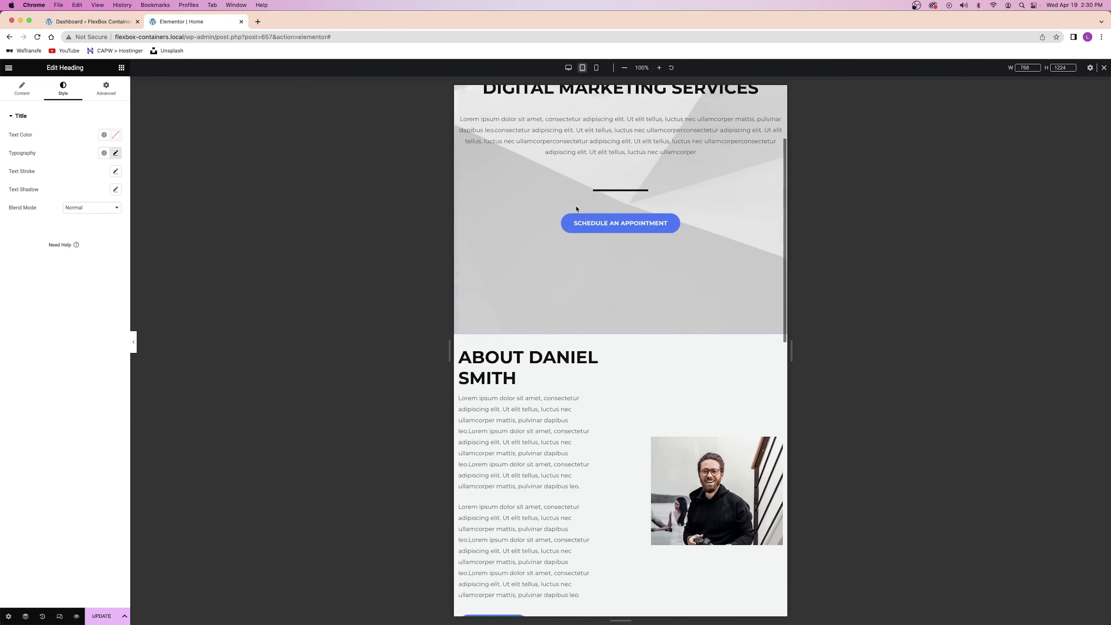
pyautogui.scroll(-1, 564, 217)
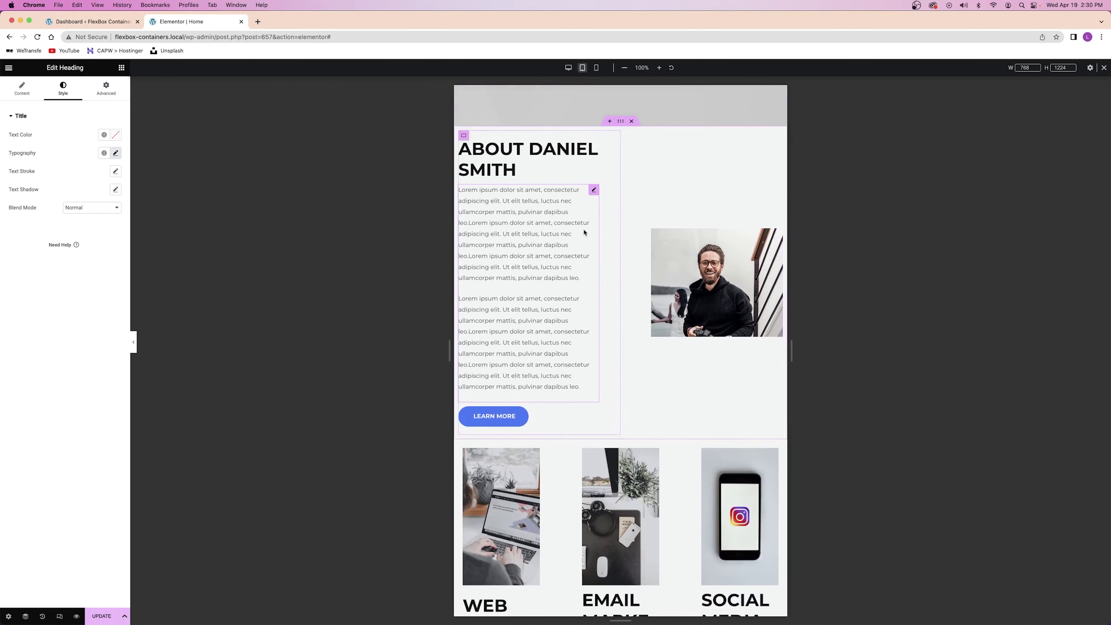
pyautogui.click(524, 149)
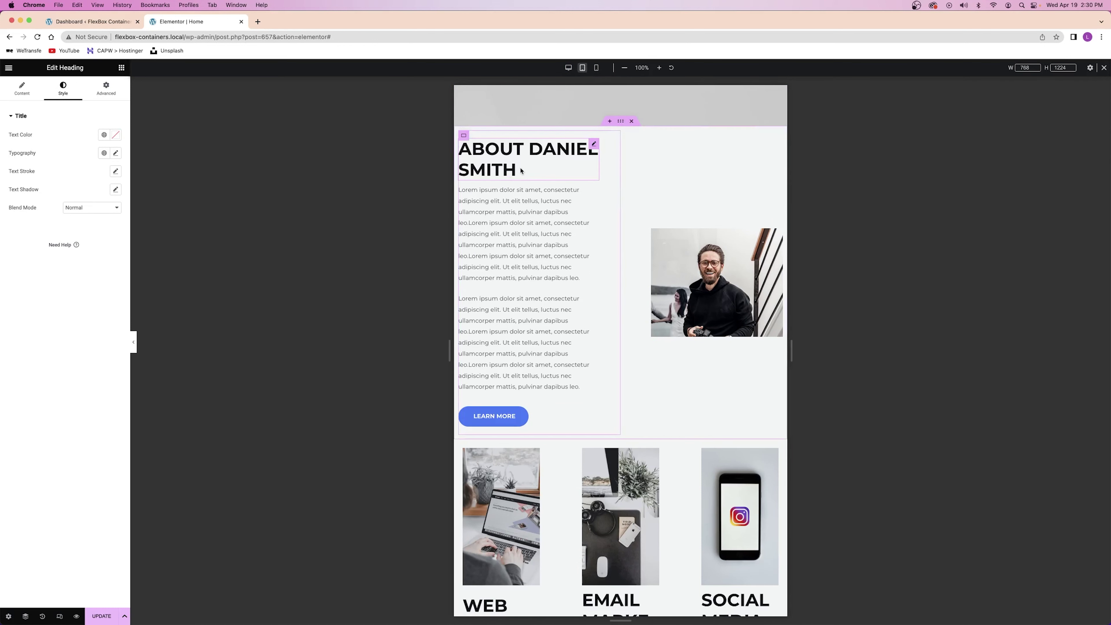
pyautogui.scroll(8, 656, 223)
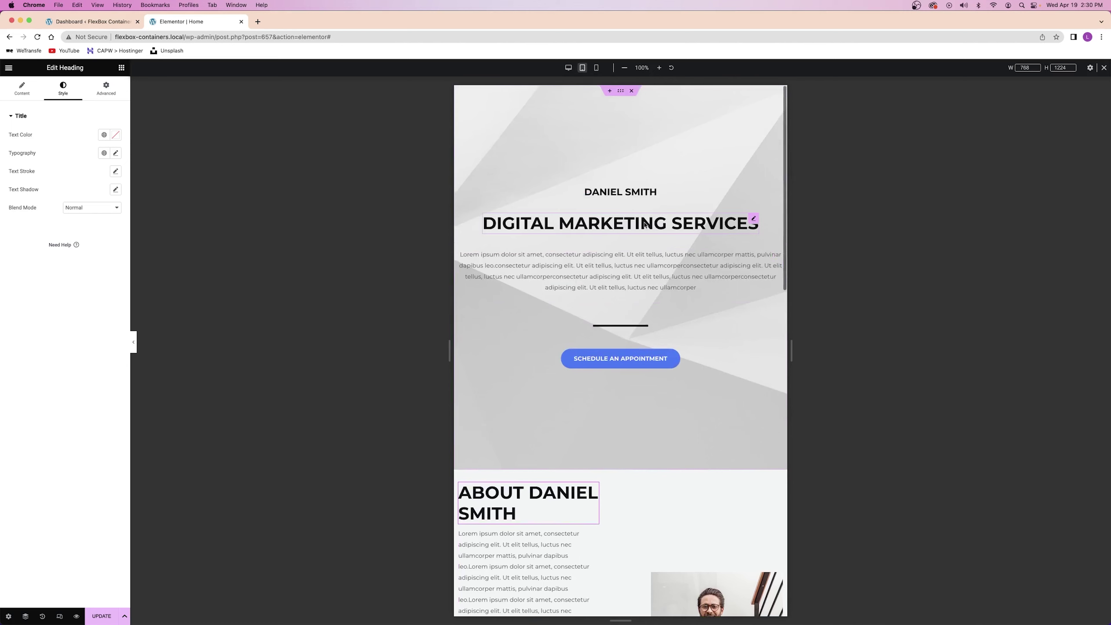
pyautogui.scroll(-15, 606, 224)
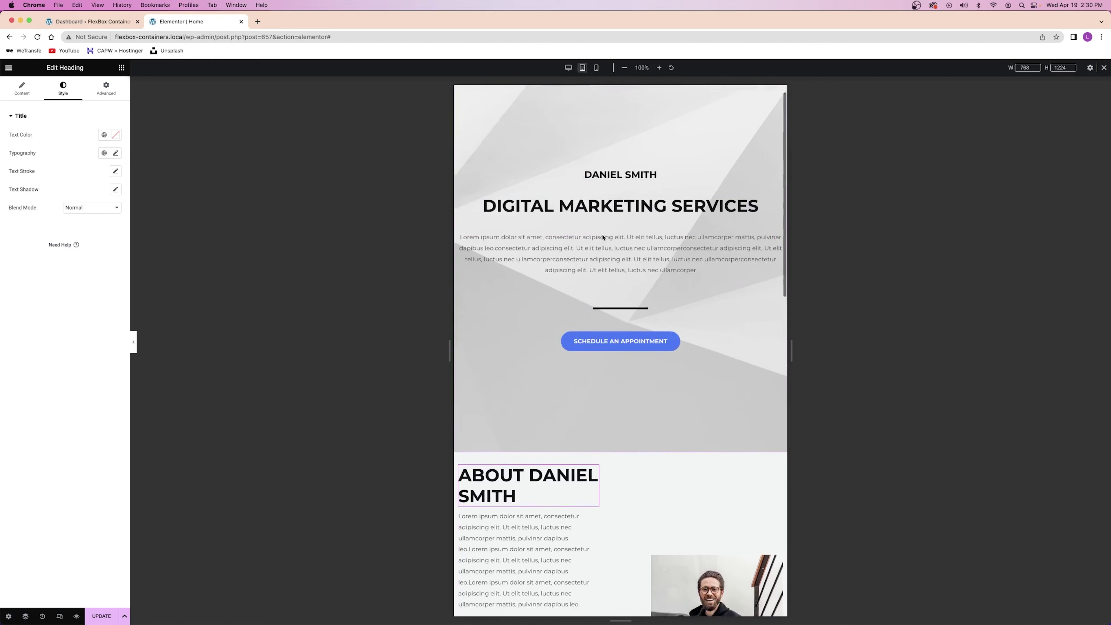
pyautogui.scroll(2, 498, 131)
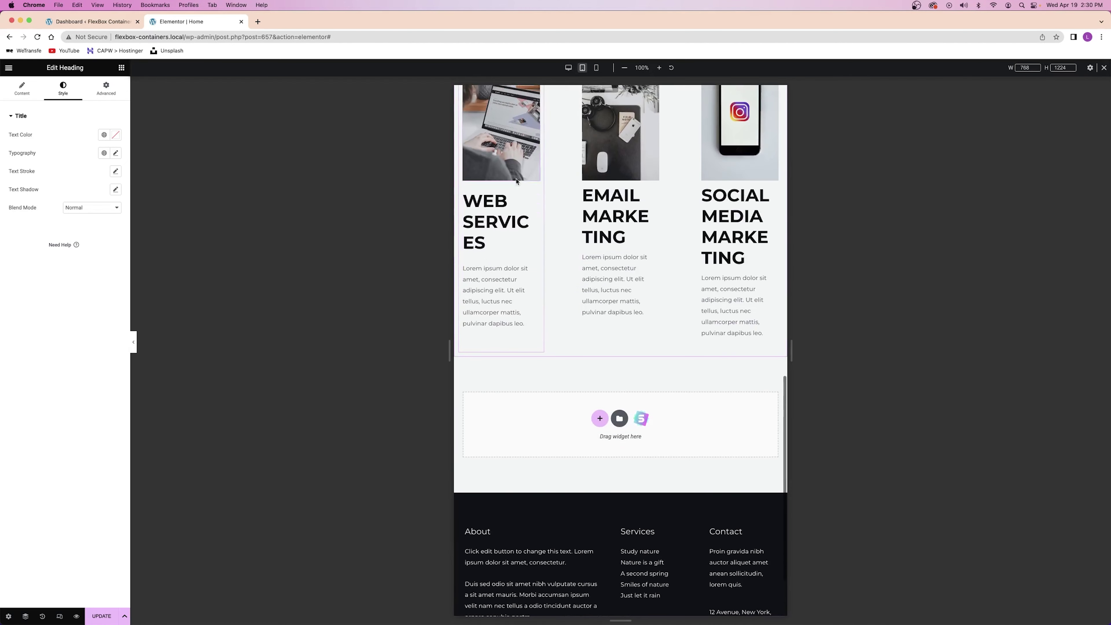
# - Reduce the tablet font size of the WEB SERVICES heading so that it fits on one line
pyautogui.click(498, 221)
pyautogui.click(63, 87)
pyautogui.click(116, 153)
pyautogui.click(19, 223)
pyautogui.moveTo(20, 224); pyautogui.dragTo(21, 223)
# - Set the tablet font size of the EMAIL MARKETING heading to 20 px
pyautogui.click(612, 215)
pyautogui.click(63, 88)
pyautogui.click(116, 153)
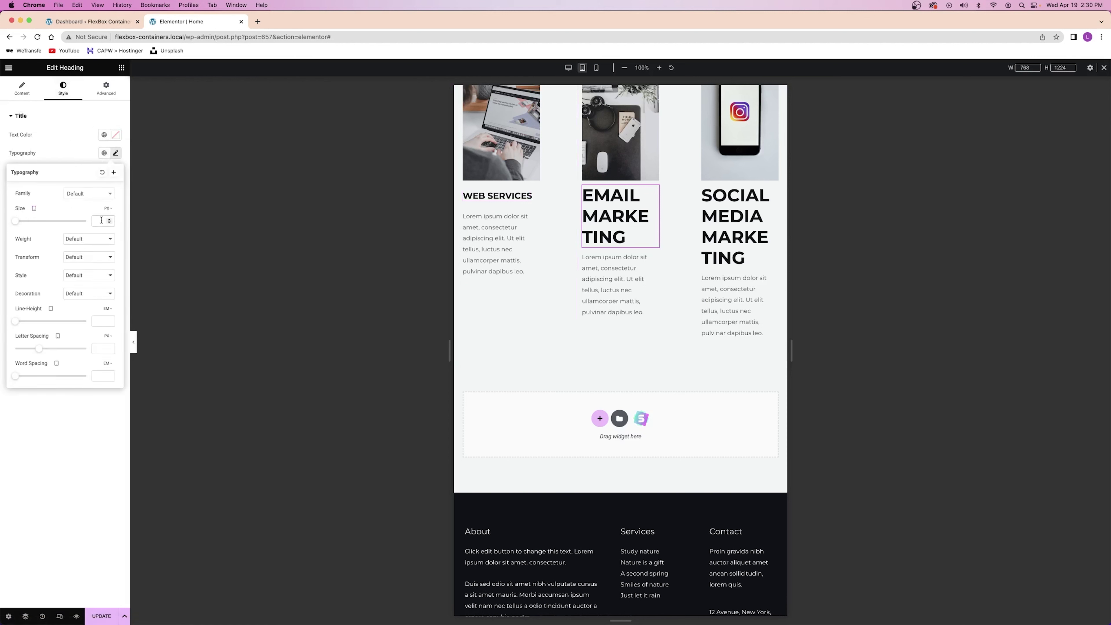
pyautogui.write('20')
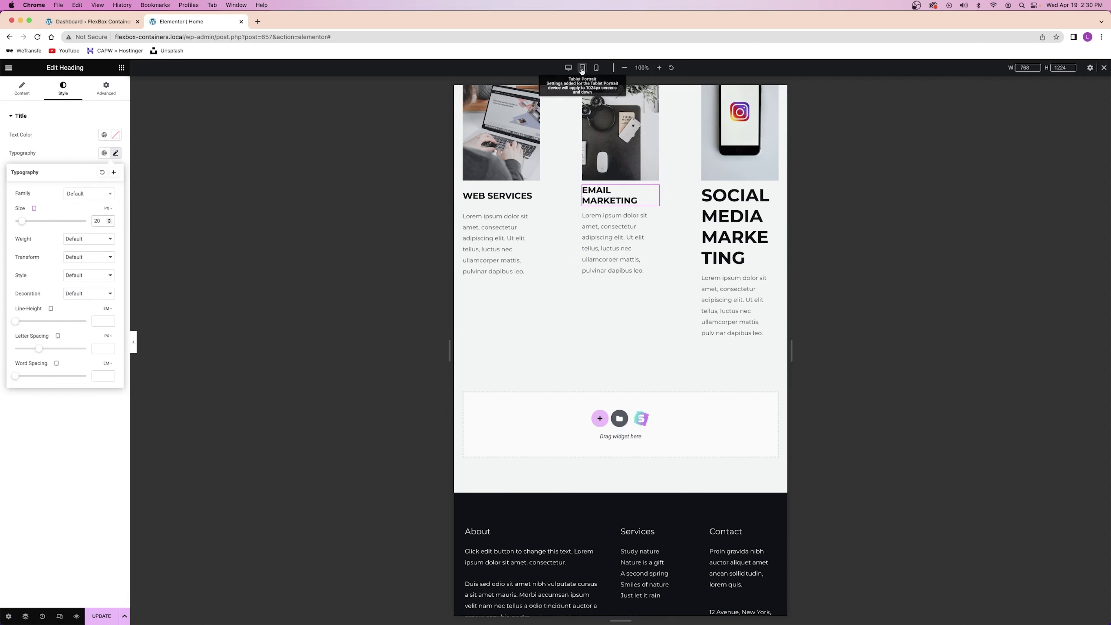
# - Set the tablet font size of the SOCIAL MEDIA MARKETING heading to 20 px
pyautogui.click(735, 218)
pyautogui.click(63, 88)
pyautogui.click(116, 153)
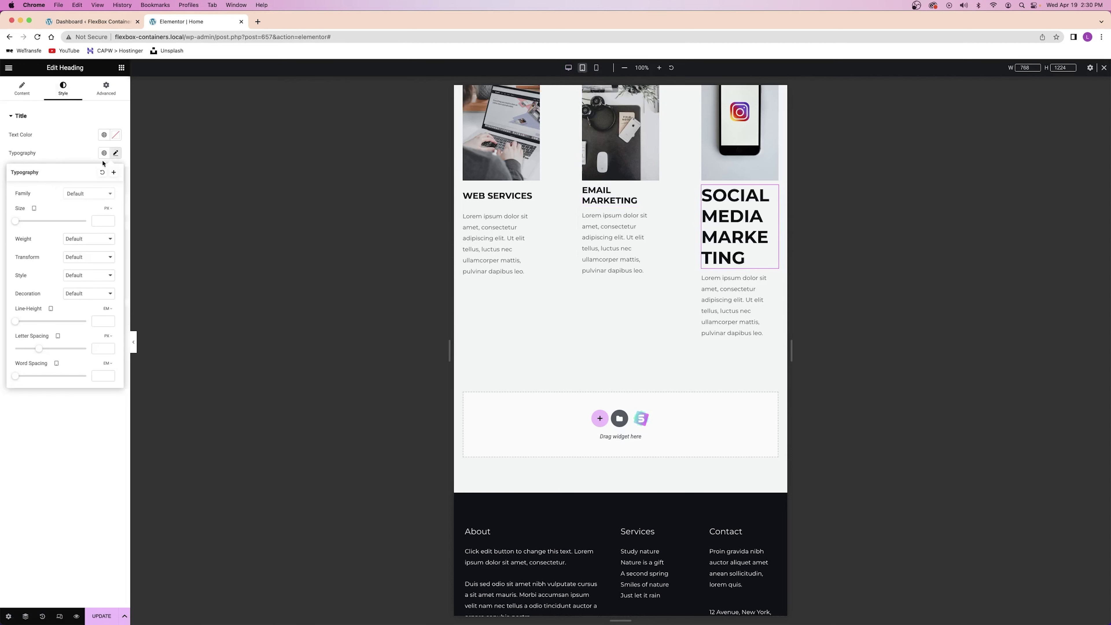
pyautogui.click(103, 220)
pyautogui.write('20')
# - Reduce the tablet gap between elements of the three-column services container to 15 px and compare it with the desktop gap
pyautogui.scroll(4, 620, 184)
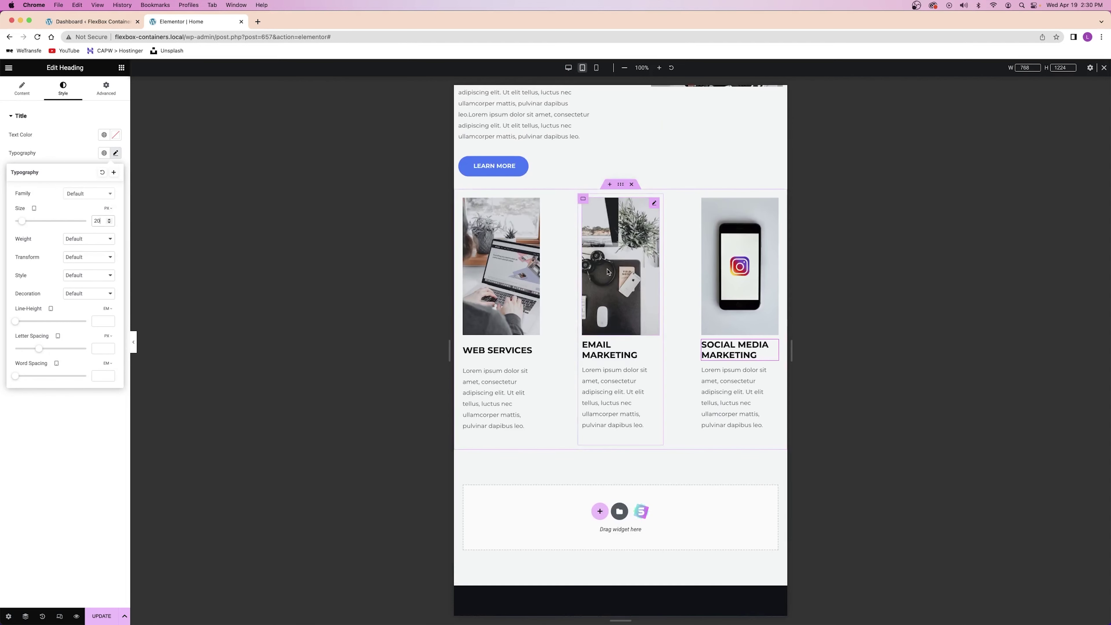
pyautogui.click(621, 187)
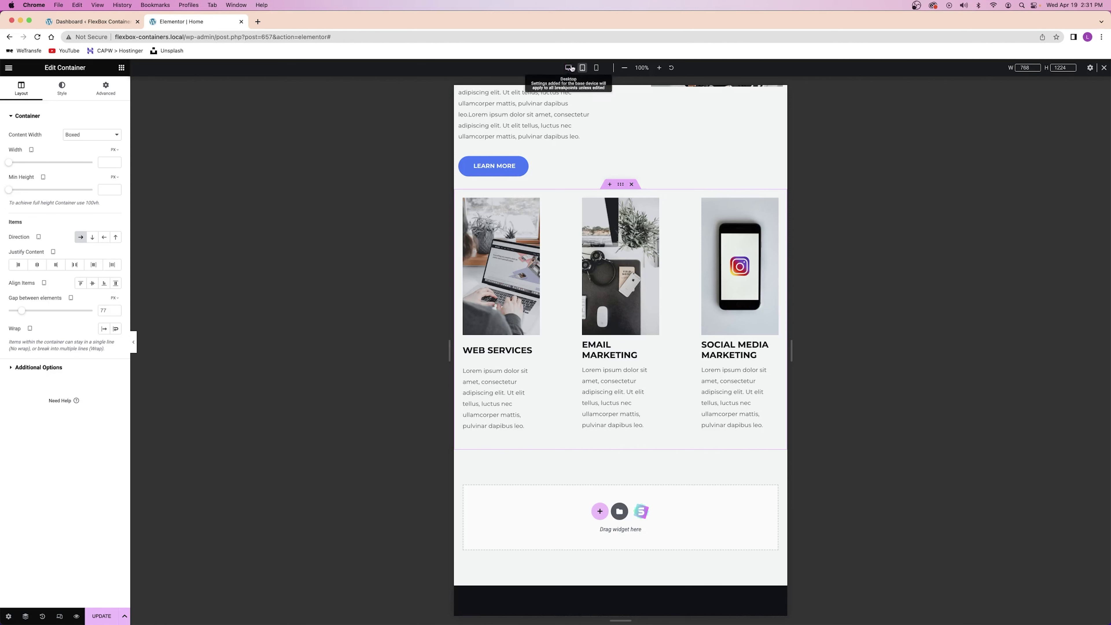
pyautogui.moveTo(21, 312); pyautogui.dragTo(11, 312)
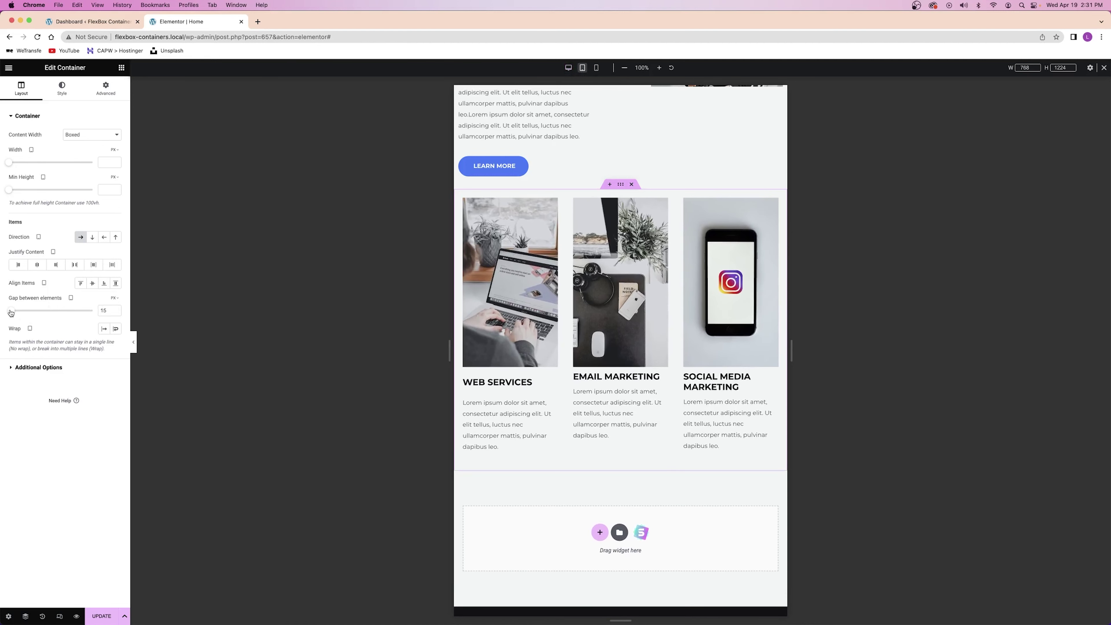
pyautogui.click(568, 67)
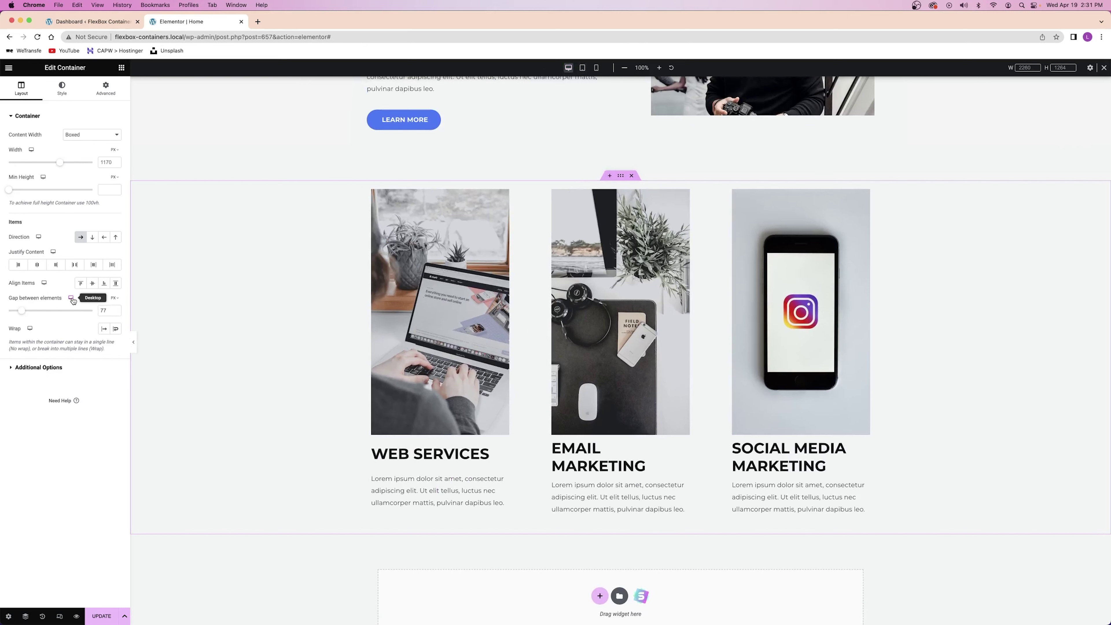
pyautogui.click(583, 68)
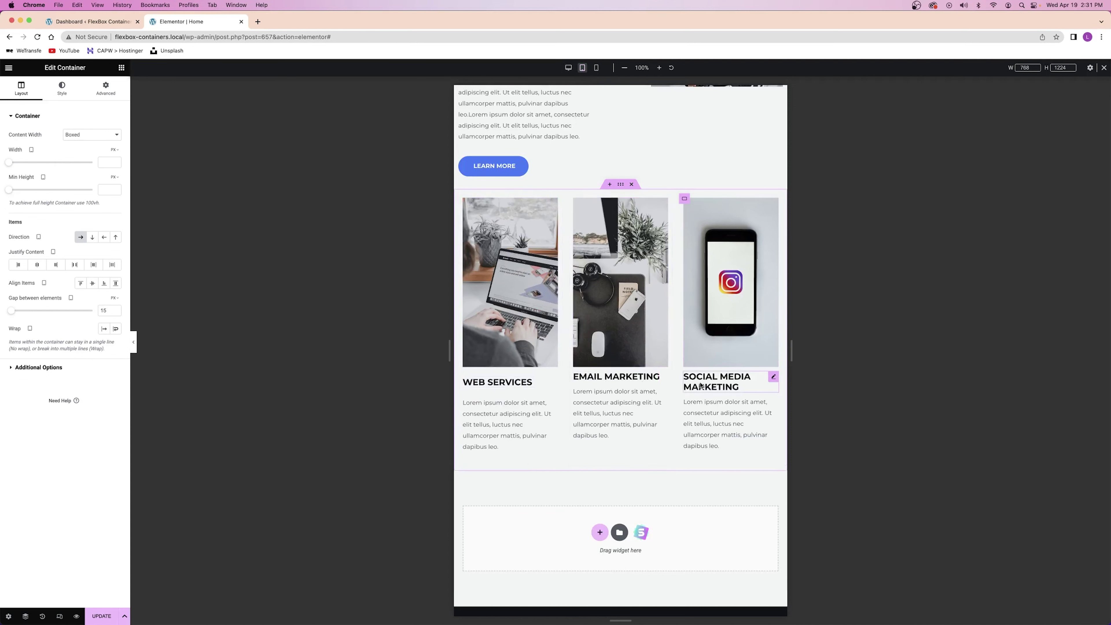
# - Set the tablet right padding of the about section's text container to 0
pyautogui.scroll(2, 566, 377)
pyautogui.scroll(5, 567, 378)
pyautogui.scroll(-8, 582, 372)
pyautogui.scroll(2, 602, 358)
pyautogui.scroll(20, 603, 358)
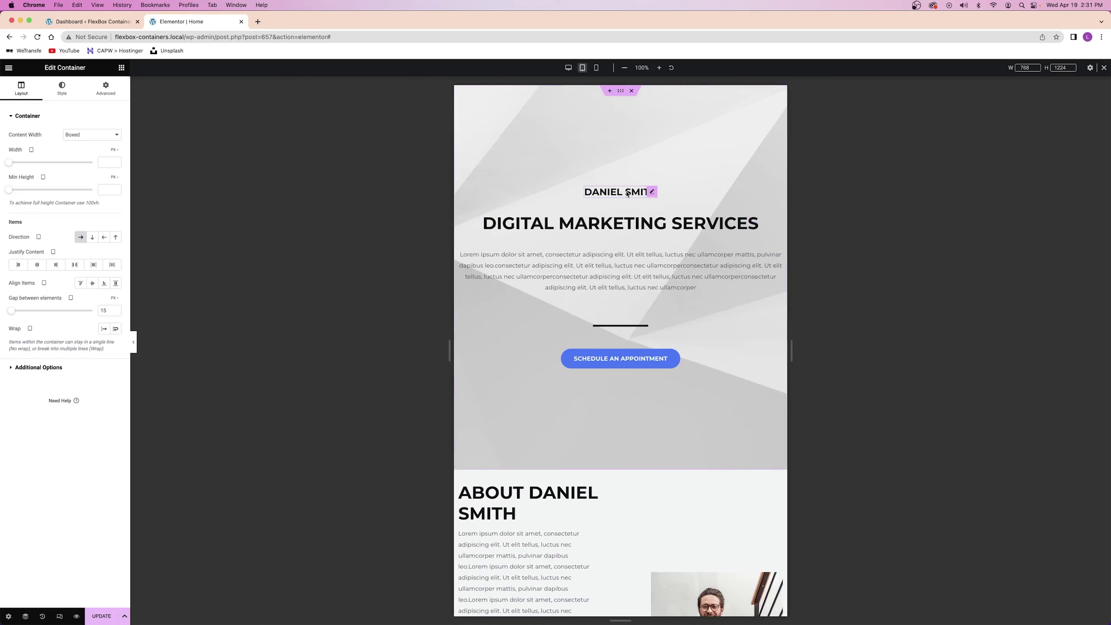
pyautogui.scroll(-7, 558, 265)
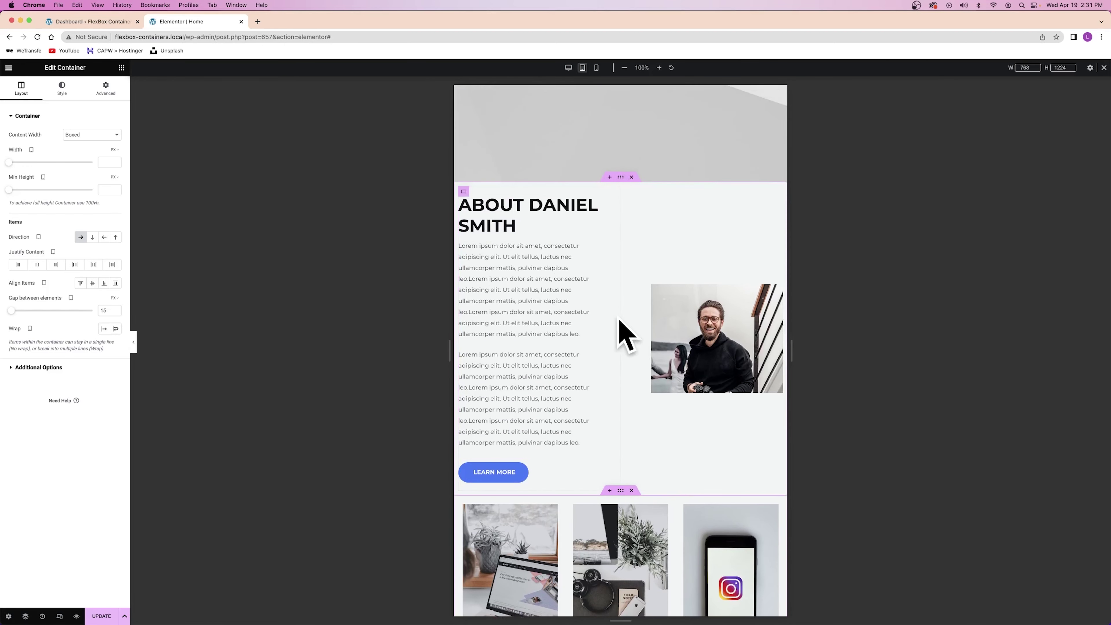
pyautogui.click(465, 193)
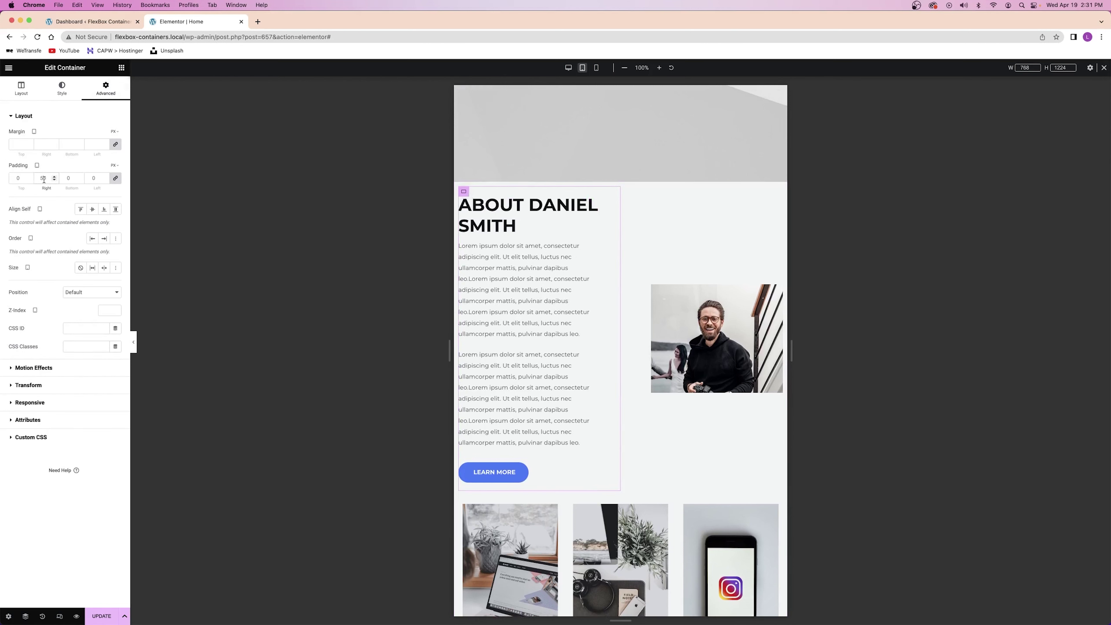
pyautogui.write('0')
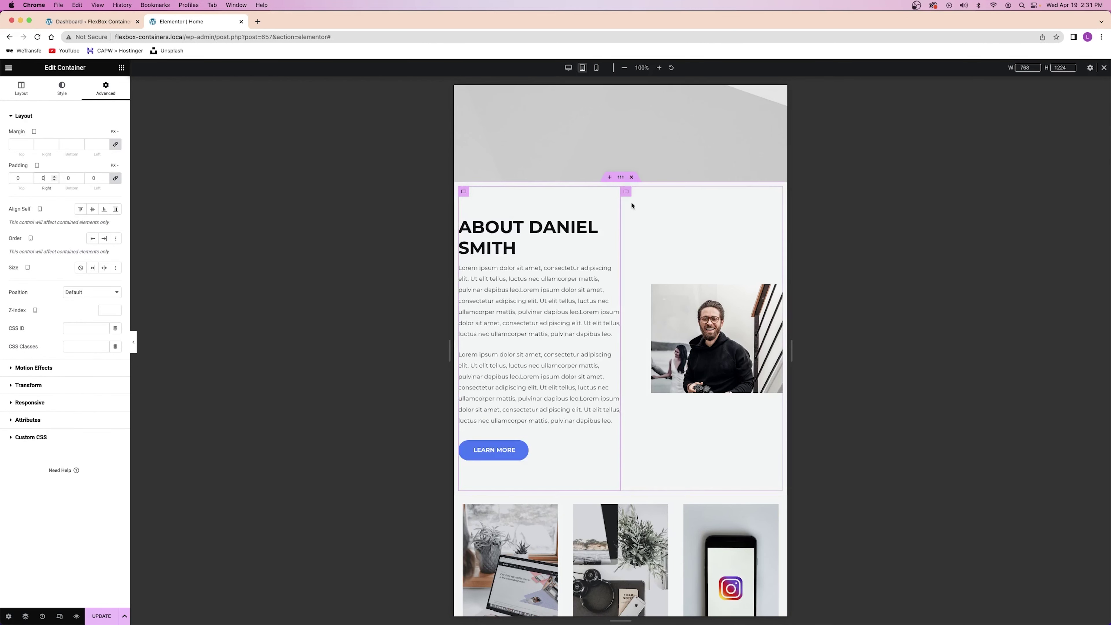
# - Set the tablet left padding of the about section's image container to 20 px
pyautogui.click(628, 194)
pyautogui.doubleClick(97, 178)
pyautogui.write('0')
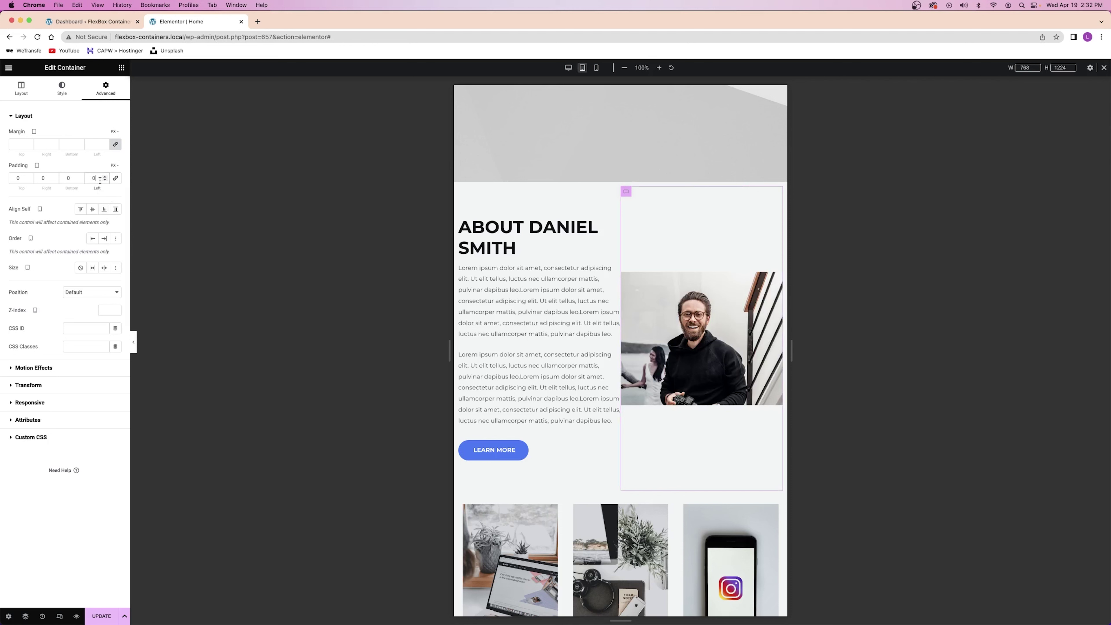
pyautogui.write('20')
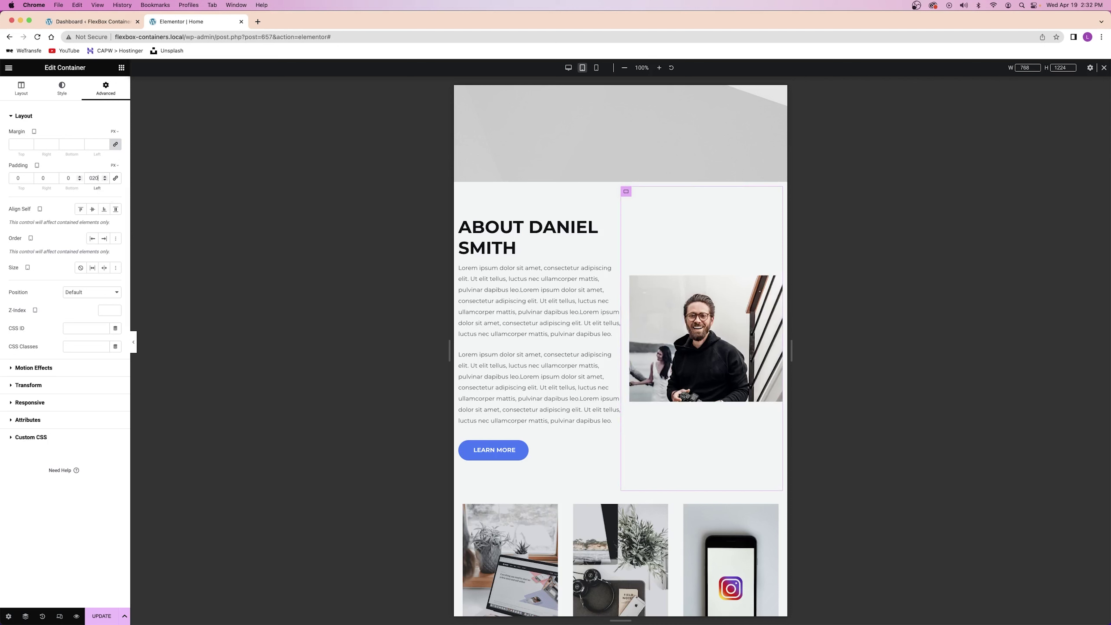
# - Reduce the tablet font size of the about section's heading so that it fits on one line
pyautogui.click(529, 236)
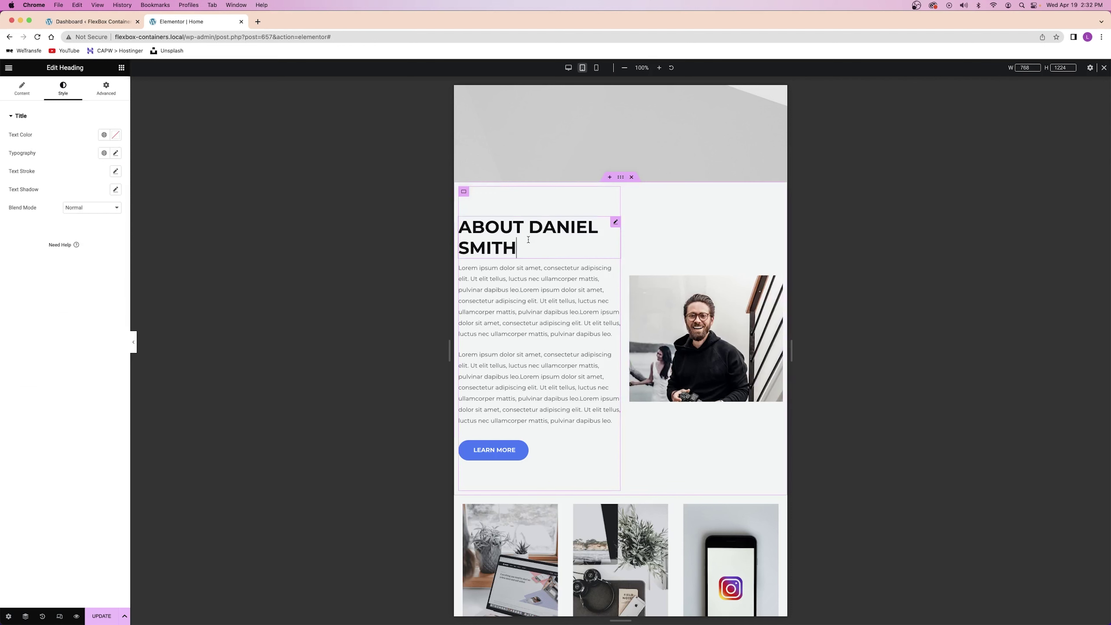
pyautogui.click(115, 152)
pyautogui.moveTo(16, 221); pyautogui.dragTo(23, 223)
# - Set the tablet font size of the about section's paragraph text to 14 px
pyautogui.click(592, 359)
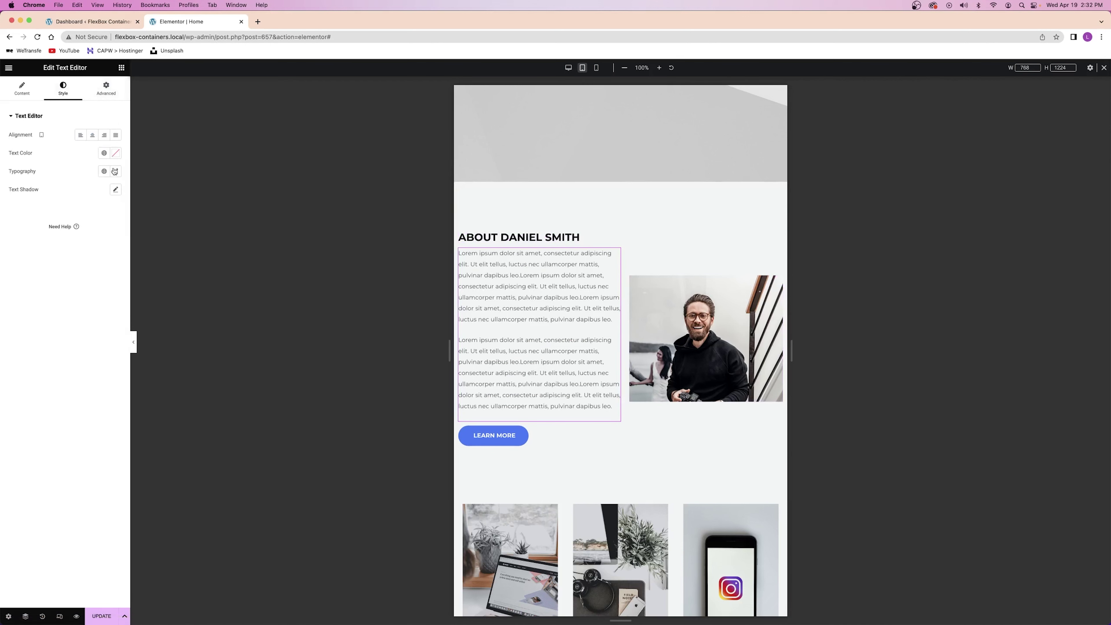
pyautogui.click(117, 171)
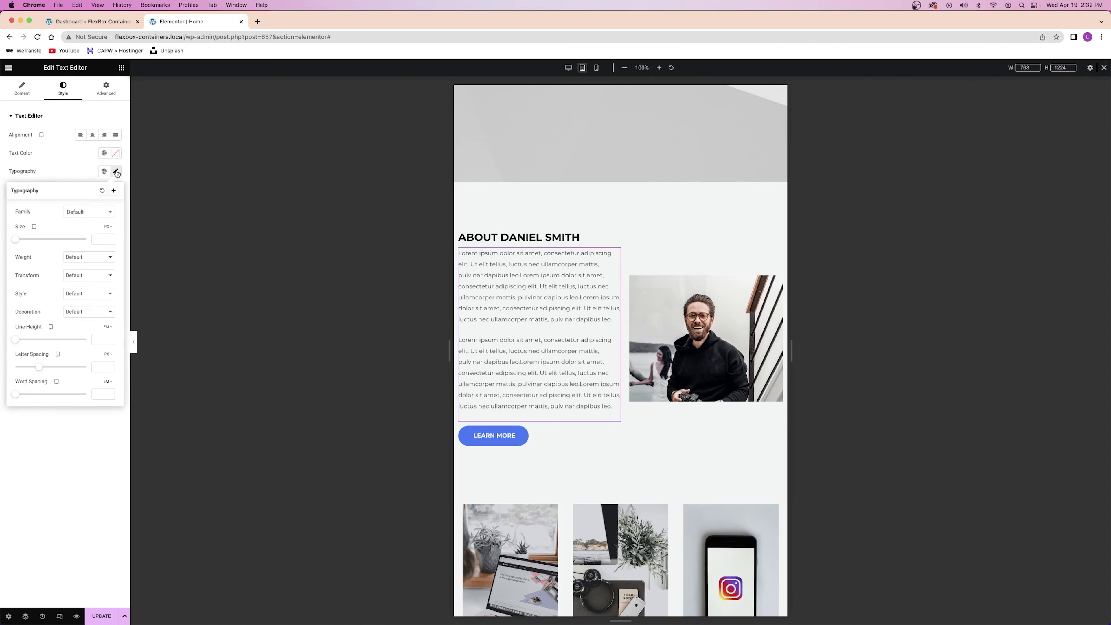
pyautogui.moveTo(18, 242); pyautogui.dragTo(19, 243)
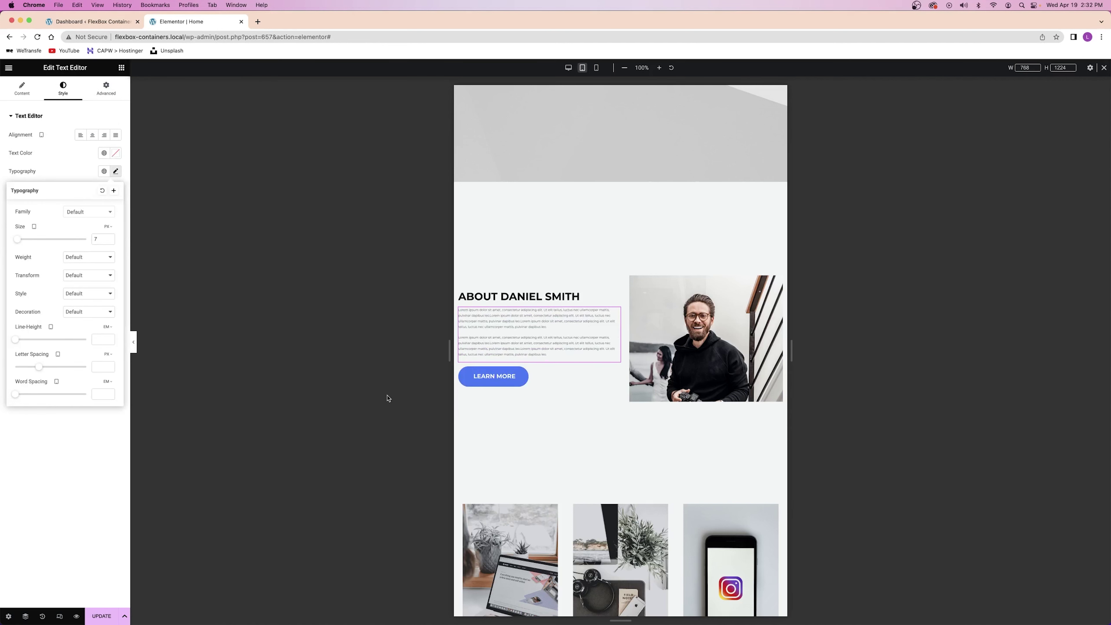
pyautogui.moveTo(17, 243); pyautogui.dragTo(20, 242)
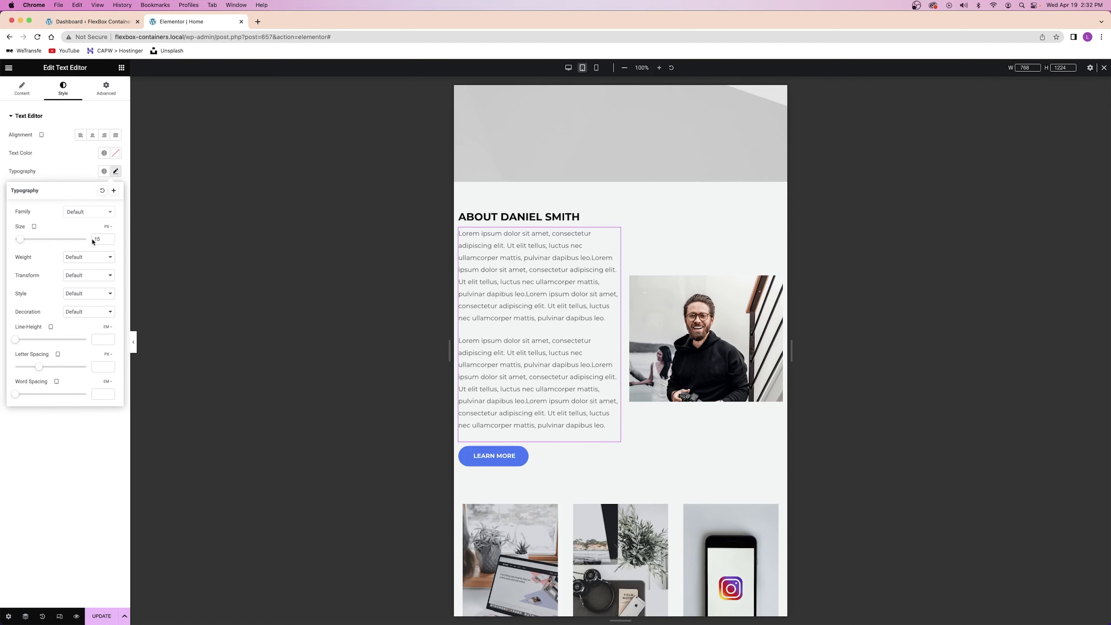
pyautogui.click(109, 241)
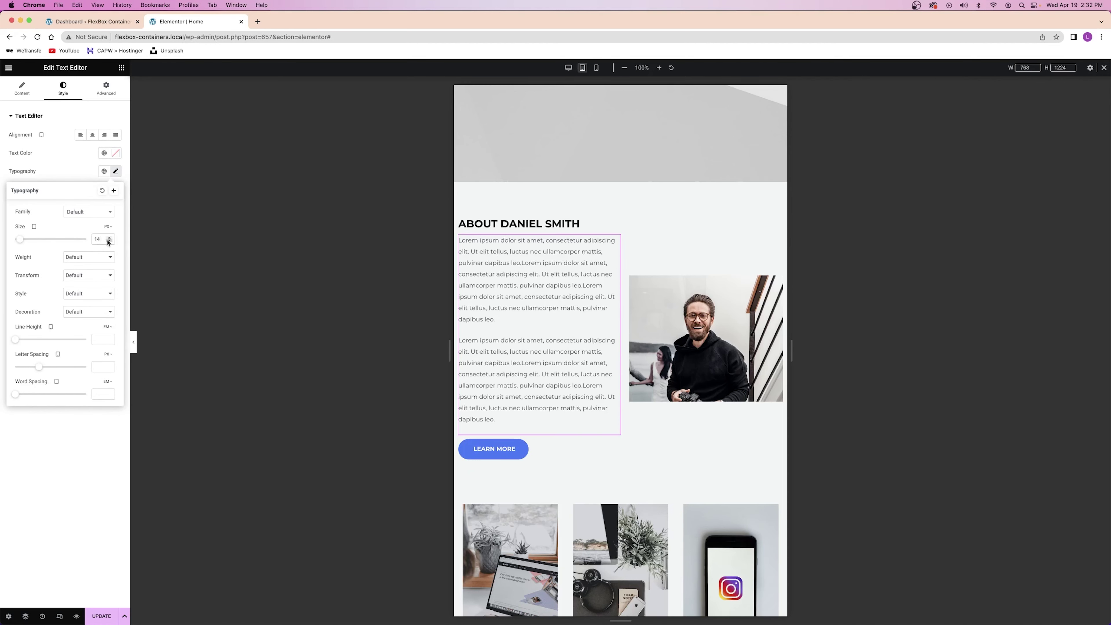
pyautogui.click(506, 422)
# - Switch to the mobile view and examine the layout of the page's sections from top to bottom
pyautogui.scroll(5, 506, 420)
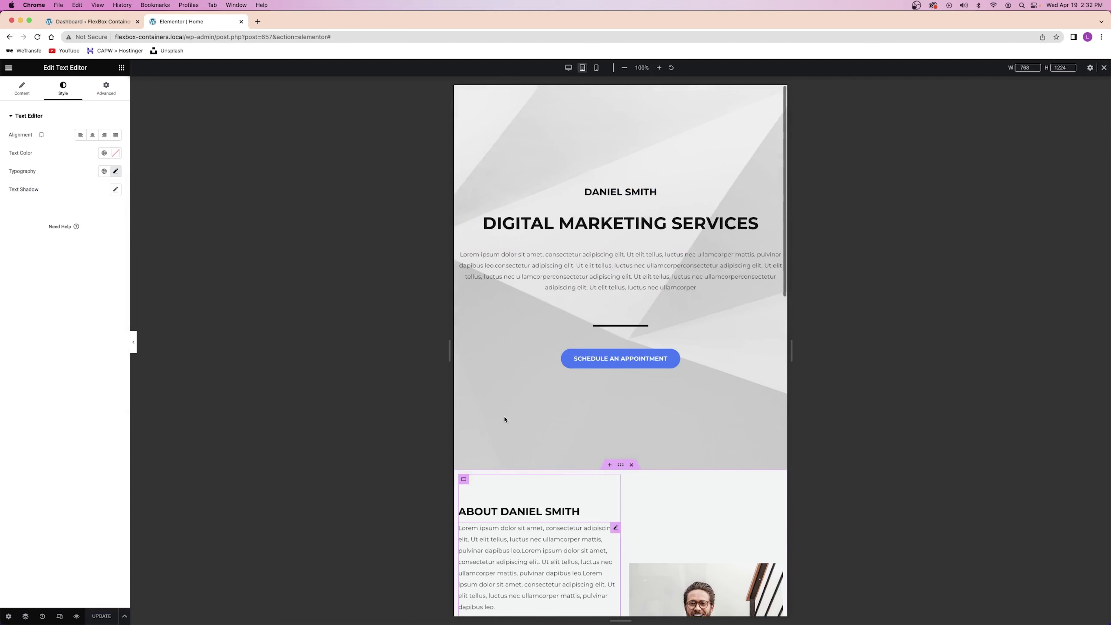
pyautogui.click(598, 68)
pyautogui.scroll(5, 637, 202)
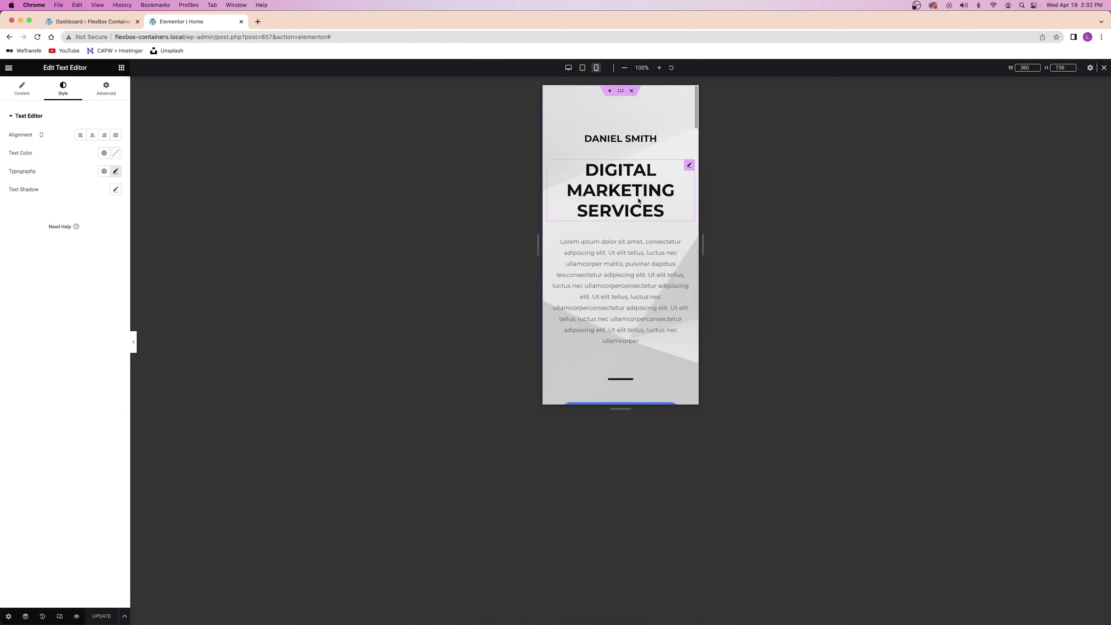
pyautogui.scroll(-10, 645, 201)
pyautogui.scroll(-10, 652, 202)
pyautogui.scroll(15, 652, 202)
pyautogui.scroll(10, 653, 201)
# - Set the mobile font size of the DIGITAL MARKETING SERVICES heading to 31 px
pyautogui.click(690, 166)
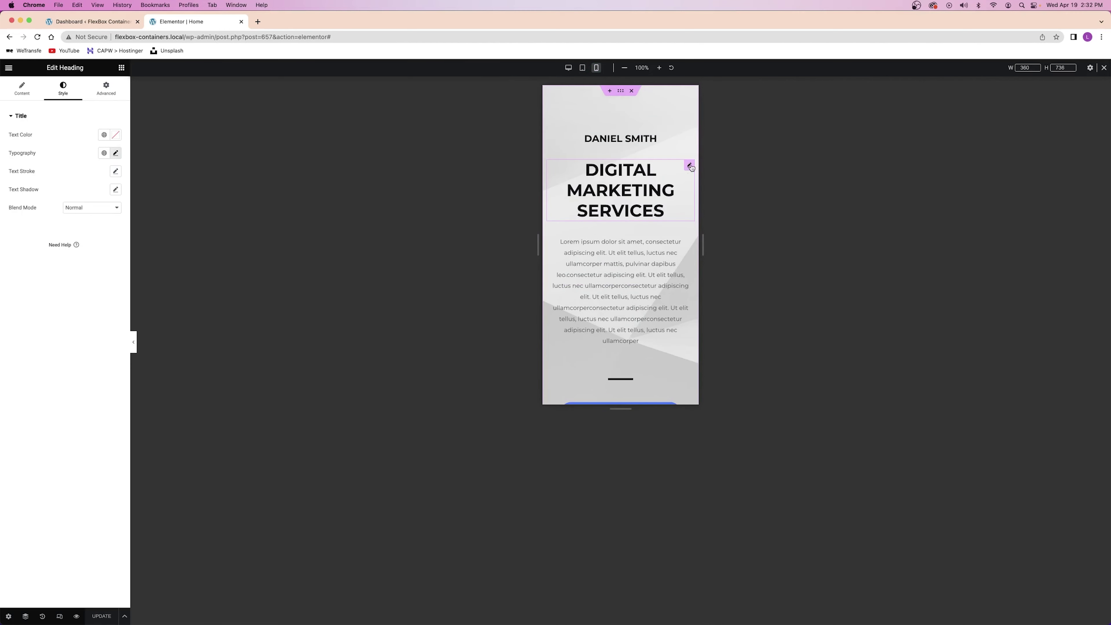
pyautogui.click(115, 154)
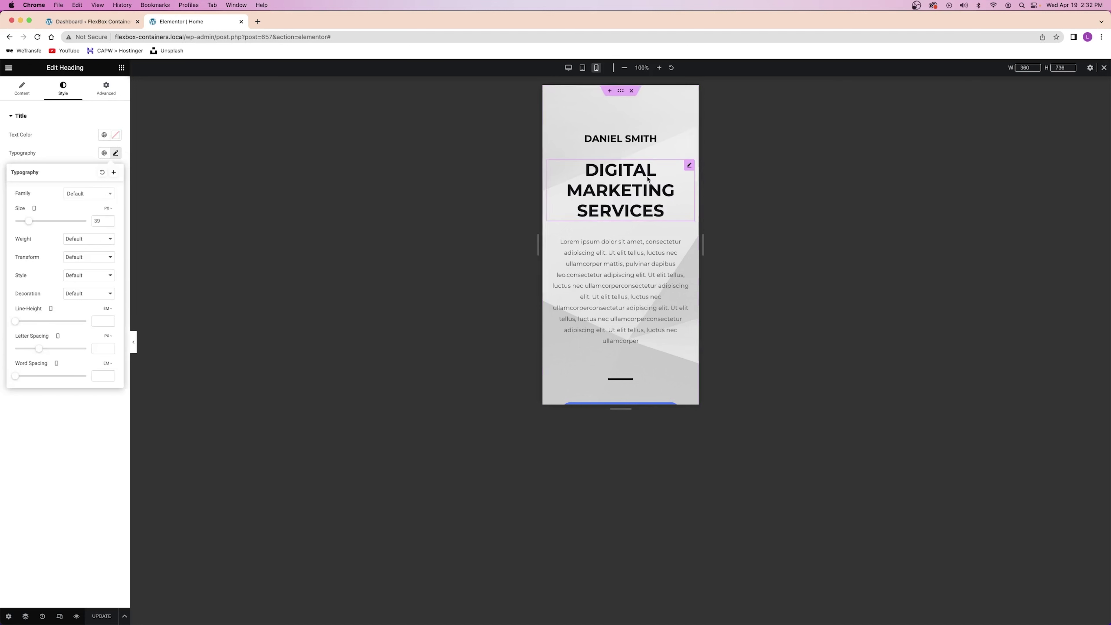
pyautogui.moveTo(30, 224); pyautogui.dragTo(27, 223)
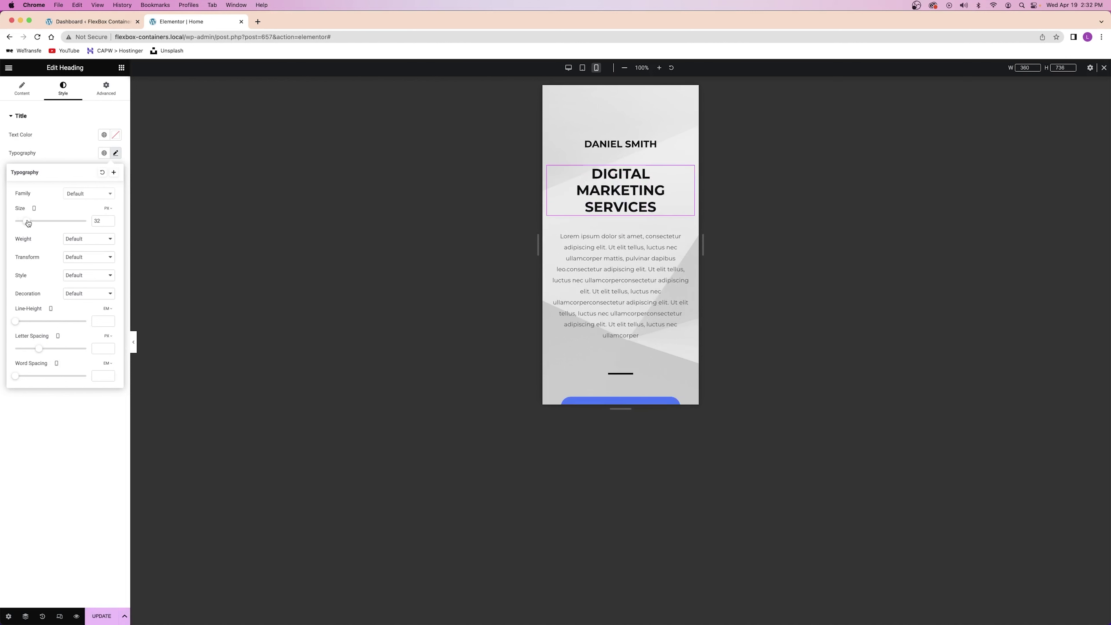
pyautogui.doubleClick(110, 223)
pyautogui.click(109, 220)
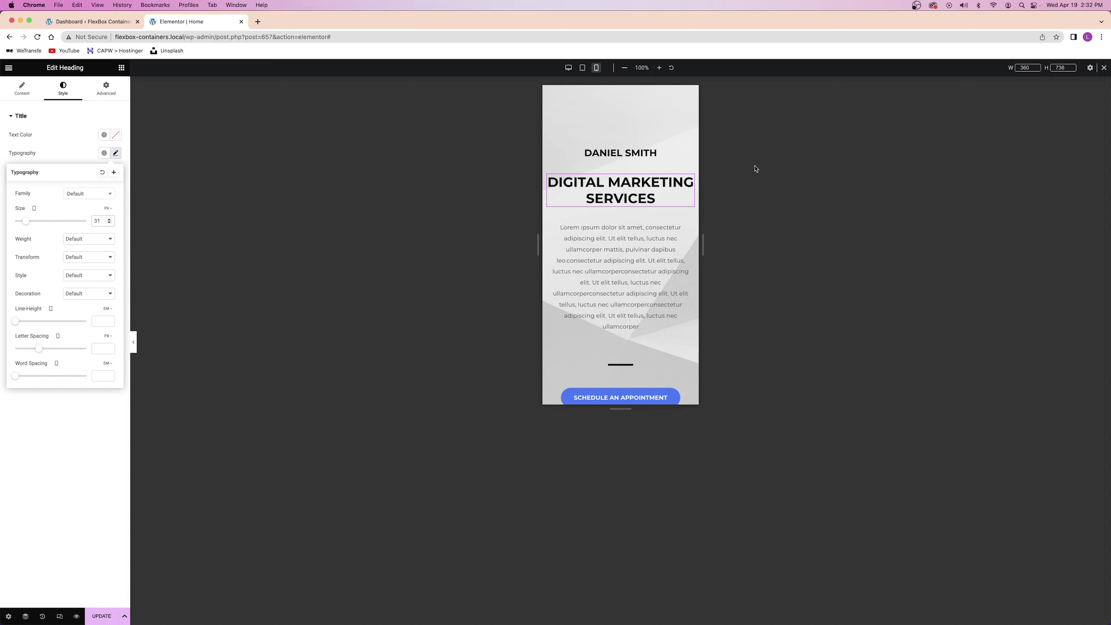
# - Set the mobile font size of the name heading above DIGITAL MARKETING SERVICES to 18 px
pyautogui.click(648, 152)
pyautogui.click(115, 152)
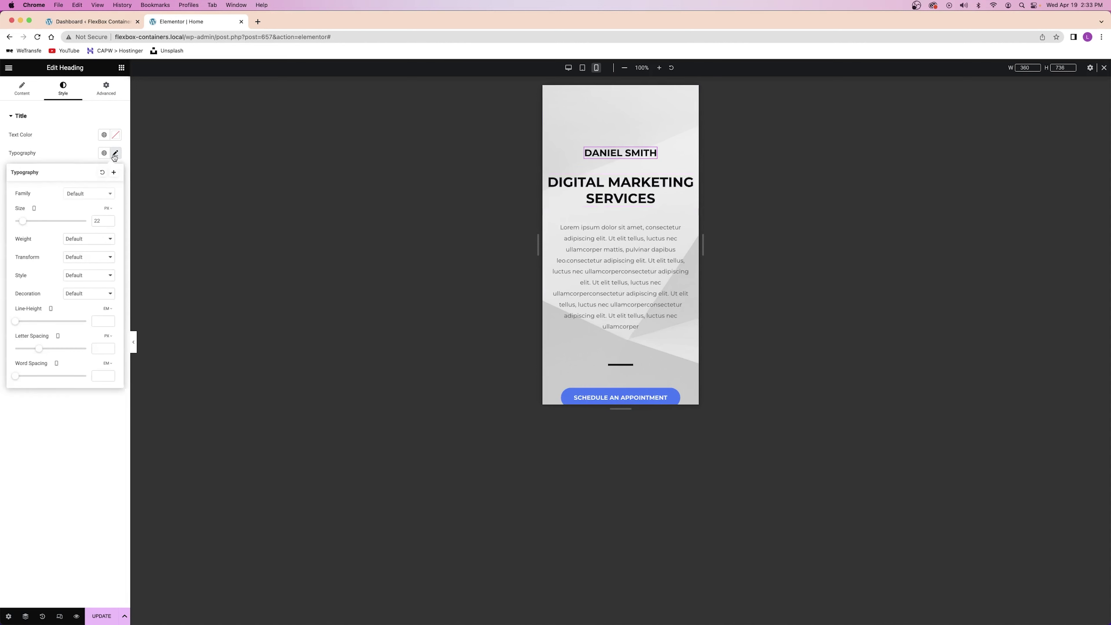
pyautogui.click(110, 223)
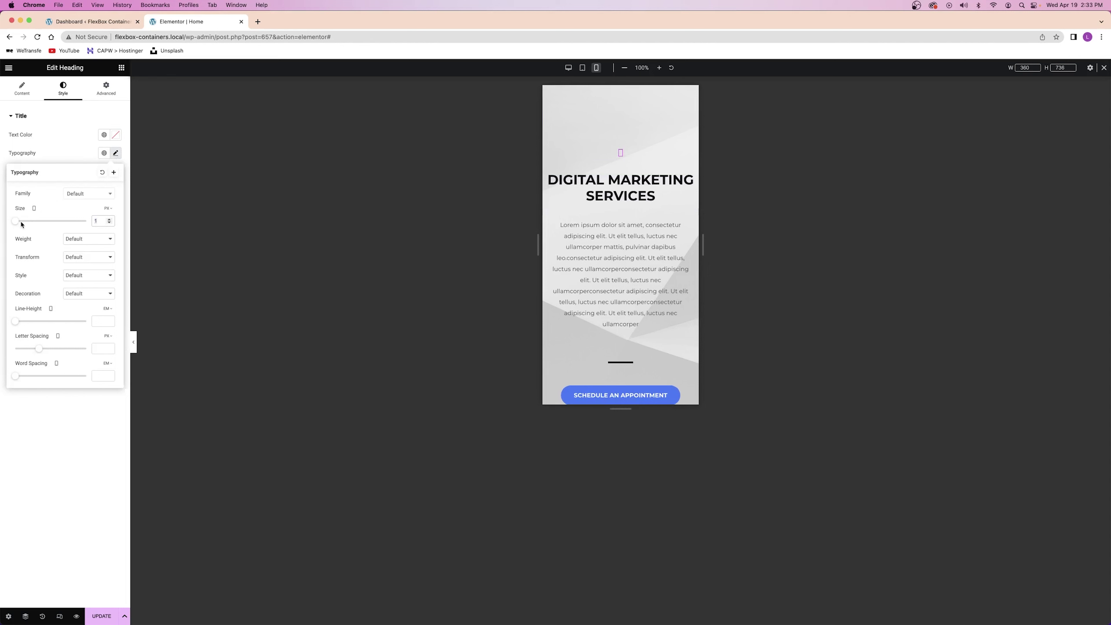
pyautogui.moveTo(17, 224); pyautogui.dragTo(24, 223)
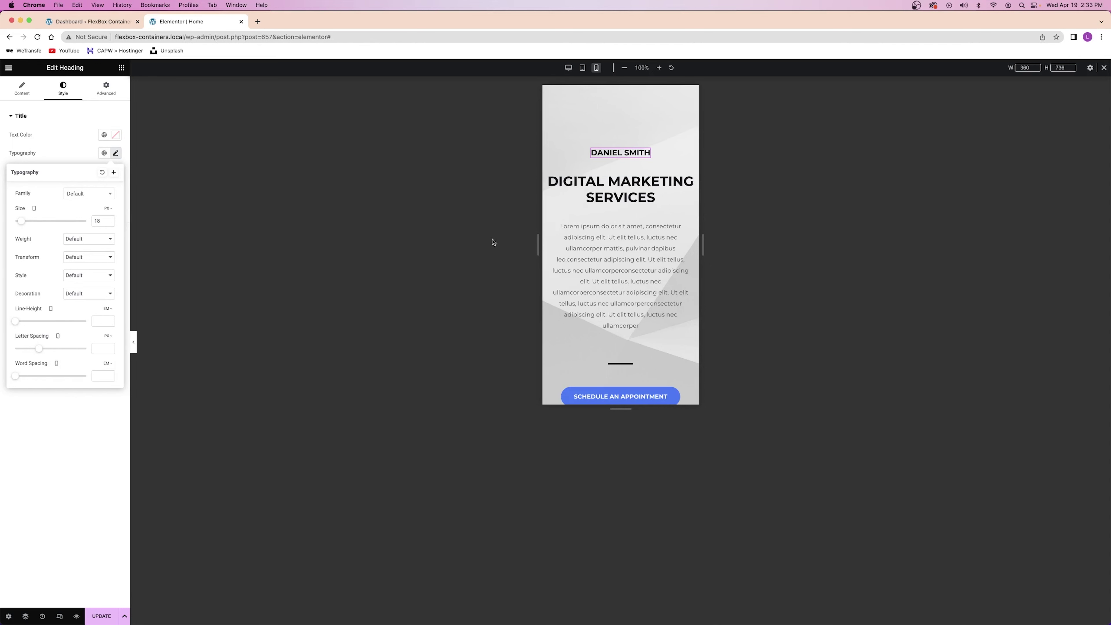
# - Set the mobile padding of the about section's text container to 27 px on all sides
pyautogui.click(582, 255)
pyautogui.scroll(-3, 587, 263)
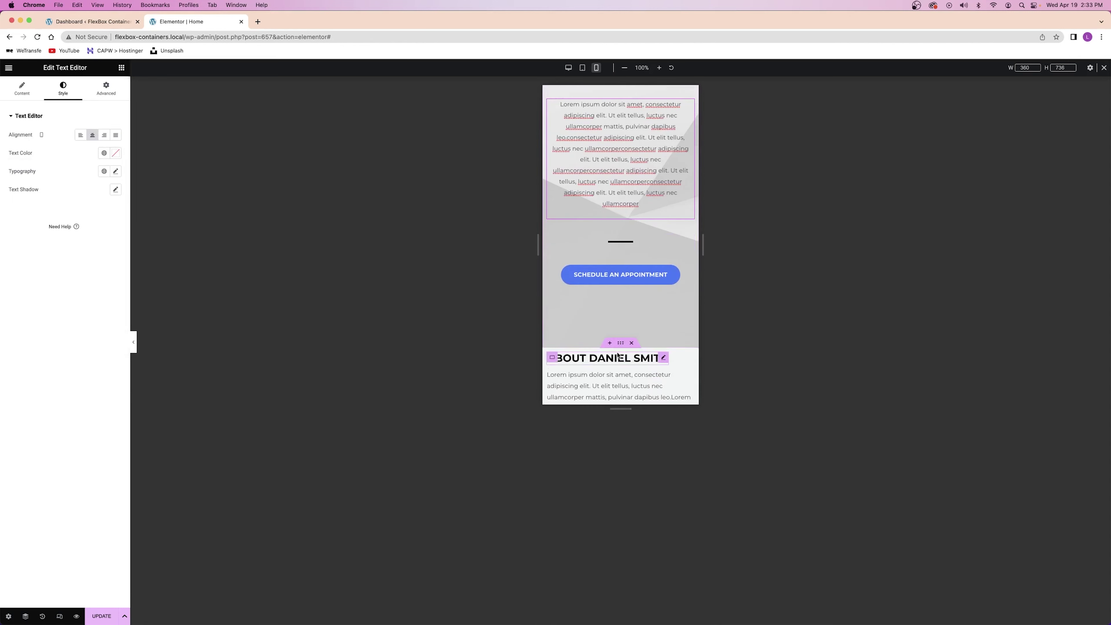
pyautogui.scroll(-5, 617, 346)
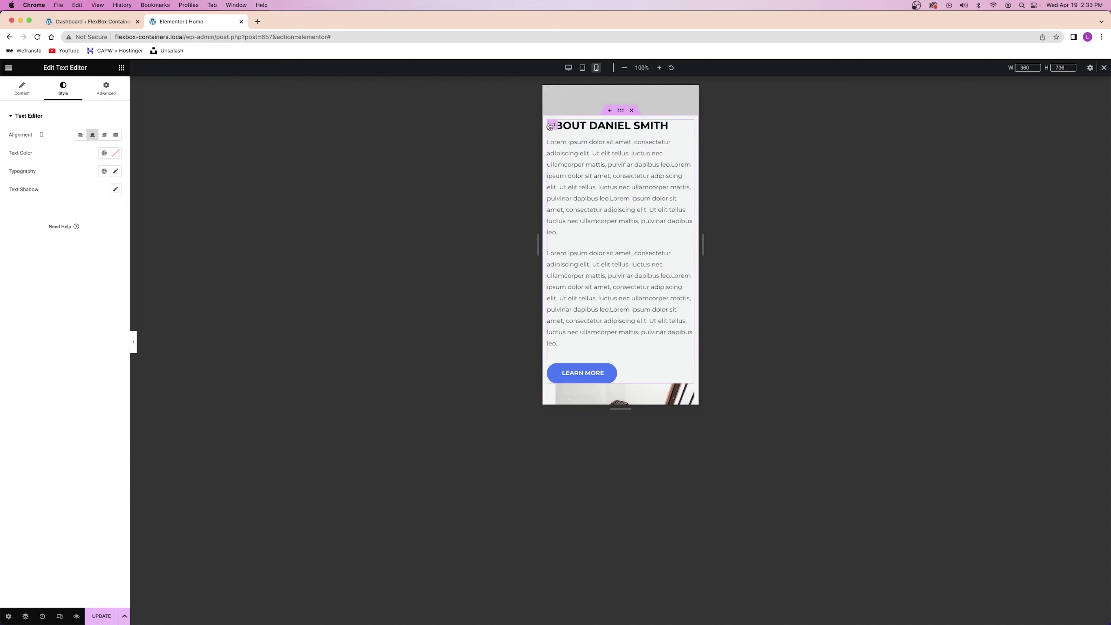
pyautogui.click(550, 125)
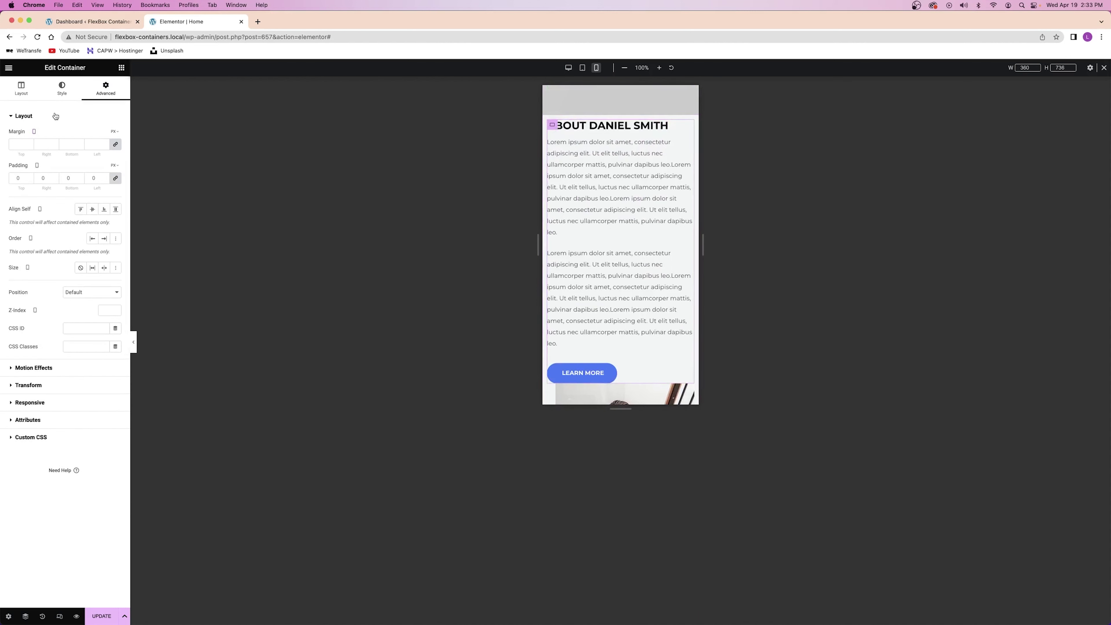
pyautogui.moveTo(28, 177); pyautogui.dragTo(27, 180)
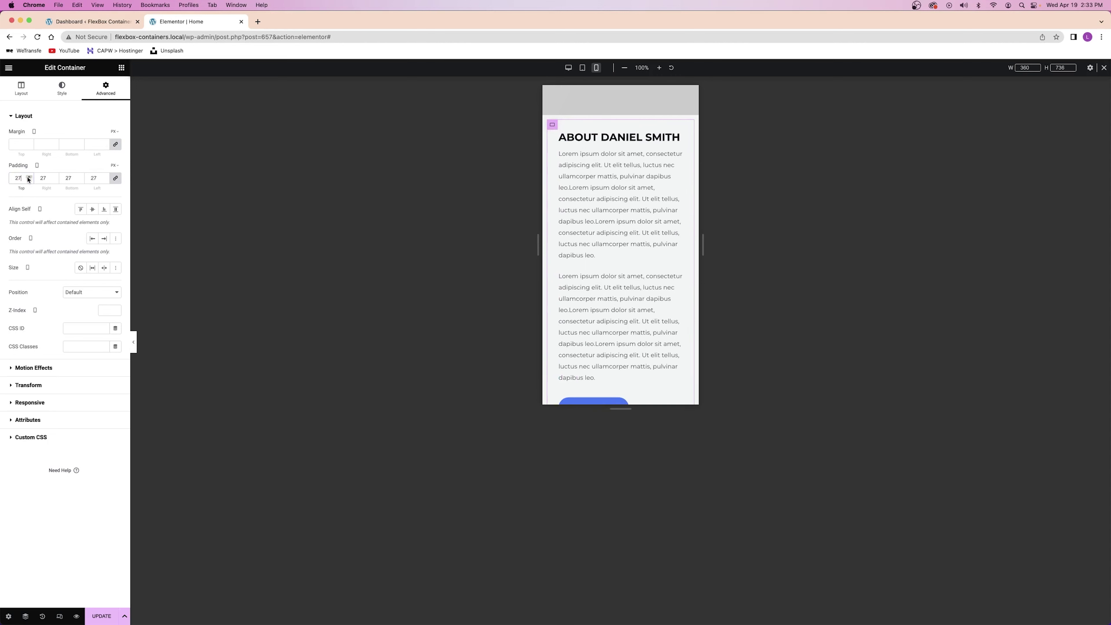
# - Set the mobile padding of the about section's photo widget to 0 on all sides with linked values
pyautogui.scroll(-2, 608, 214)
pyautogui.scroll(-8, 609, 214)
pyautogui.scroll(2, 606, 214)
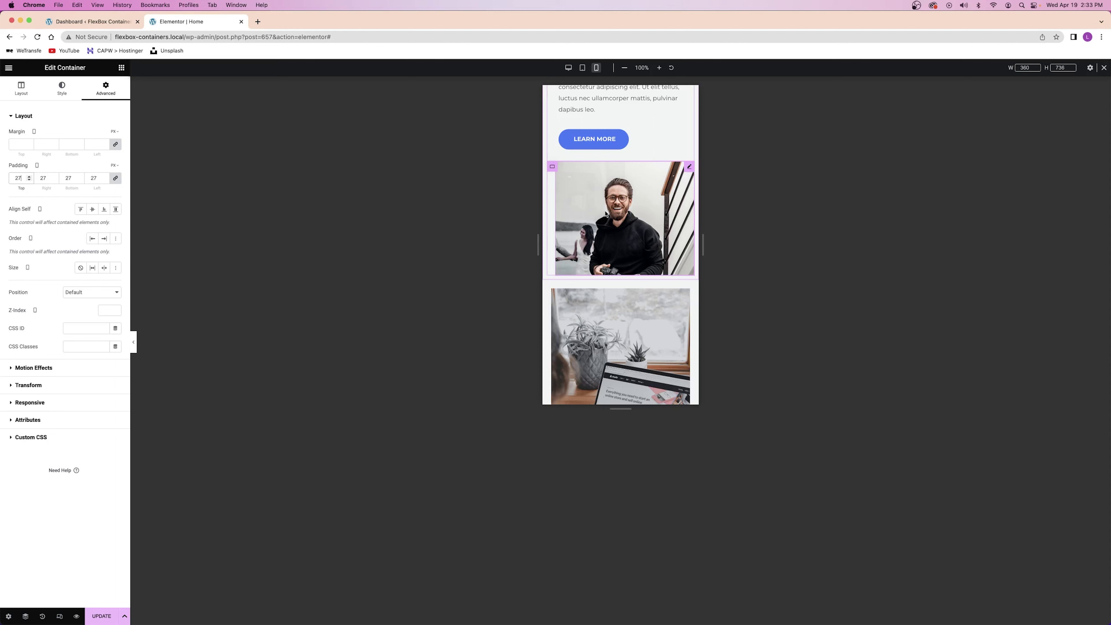
pyautogui.click(677, 178)
pyautogui.click(105, 88)
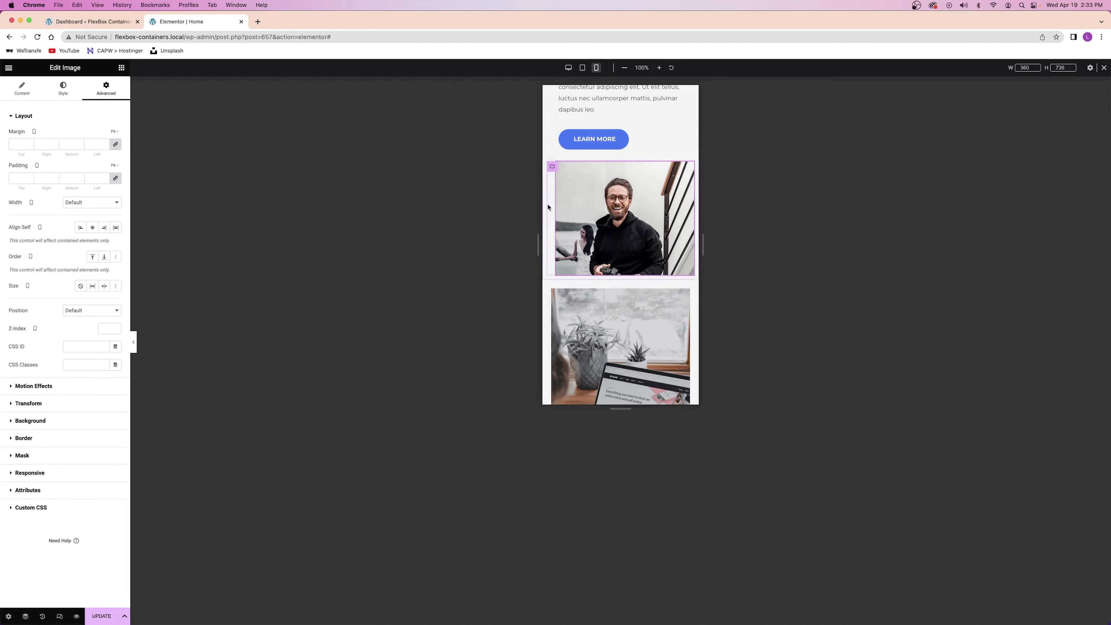
pyautogui.click(116, 178)
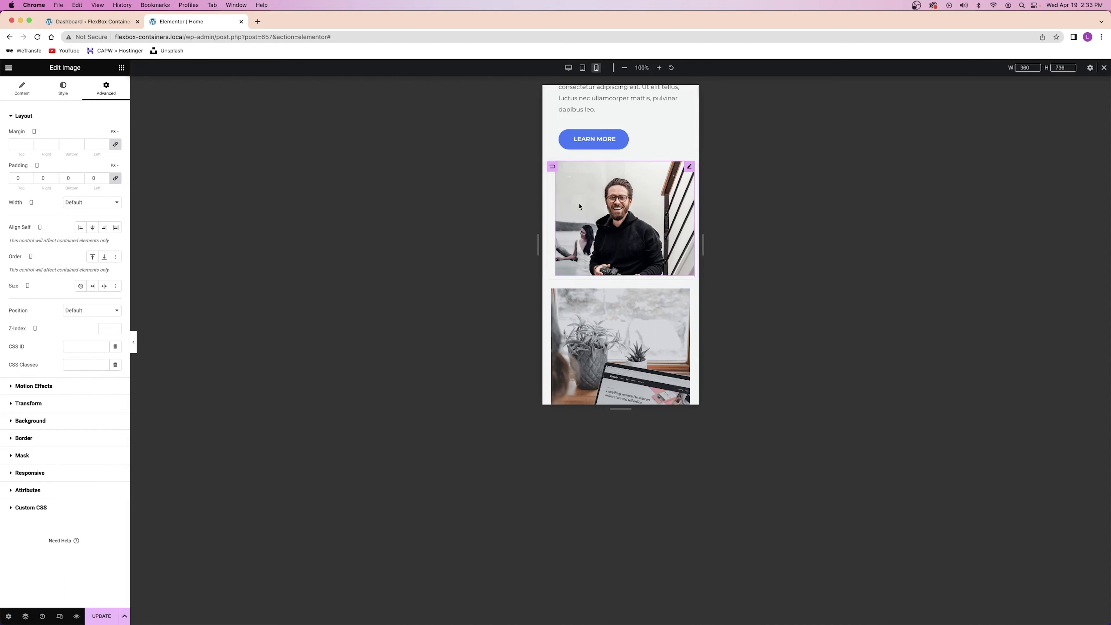
# - Set the mobile padding of the container holding the about photo to 0 on all sides
pyautogui.click(552, 167)
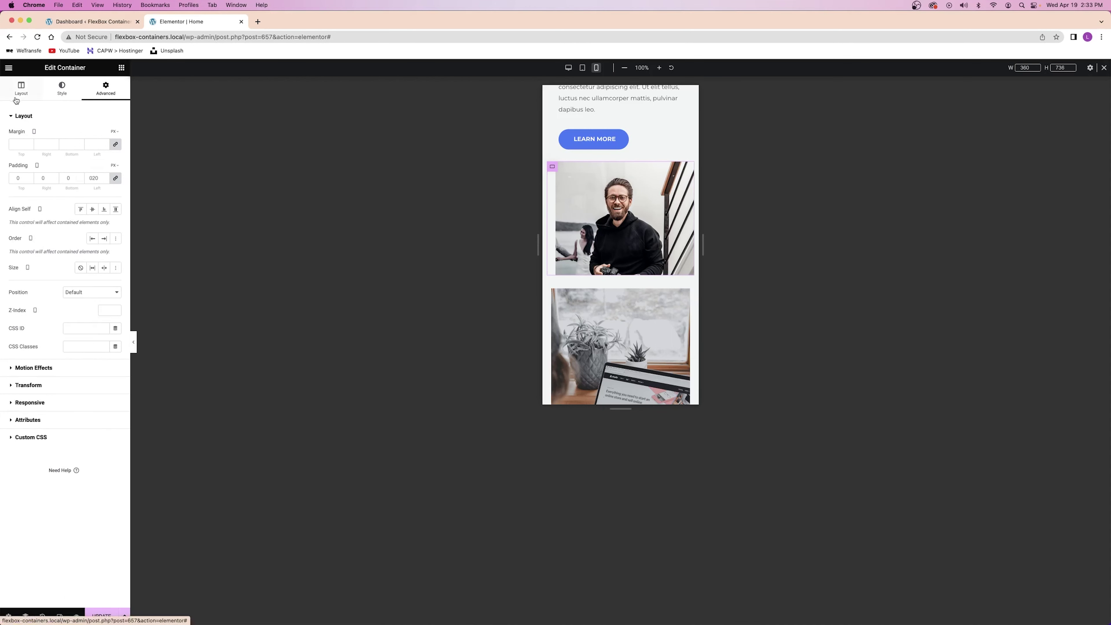
pyautogui.click(21, 87)
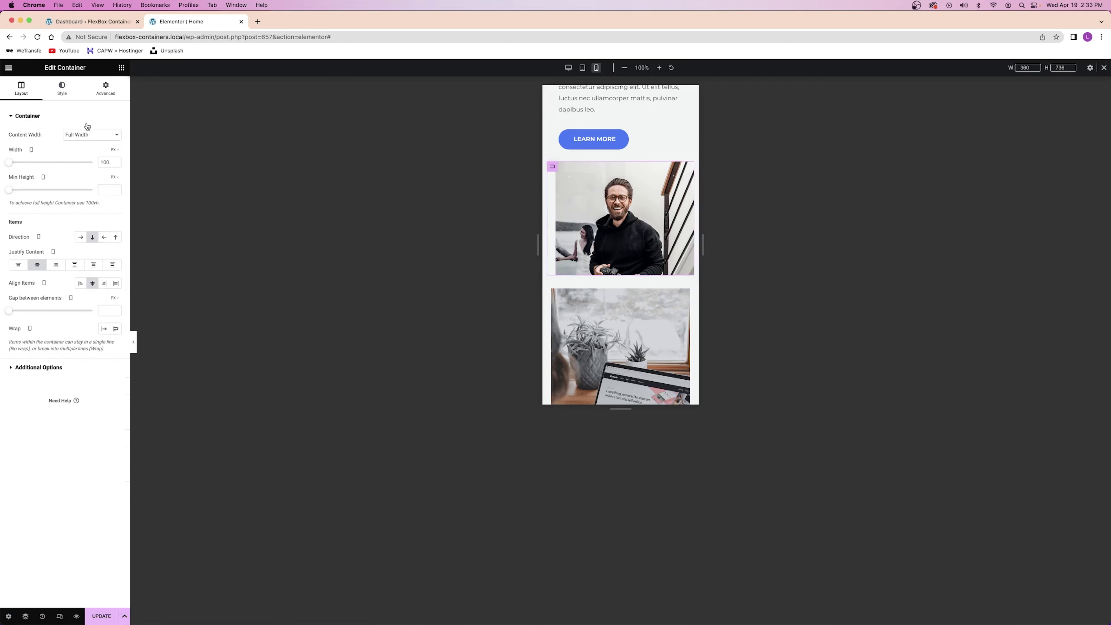
pyautogui.click(105, 87)
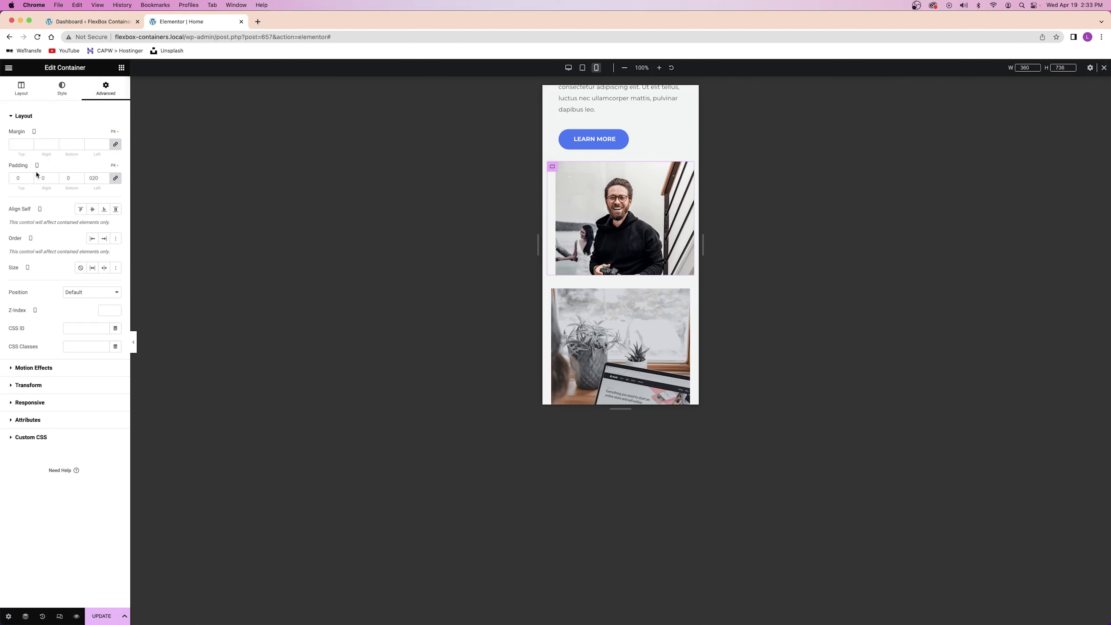
pyautogui.click(116, 178)
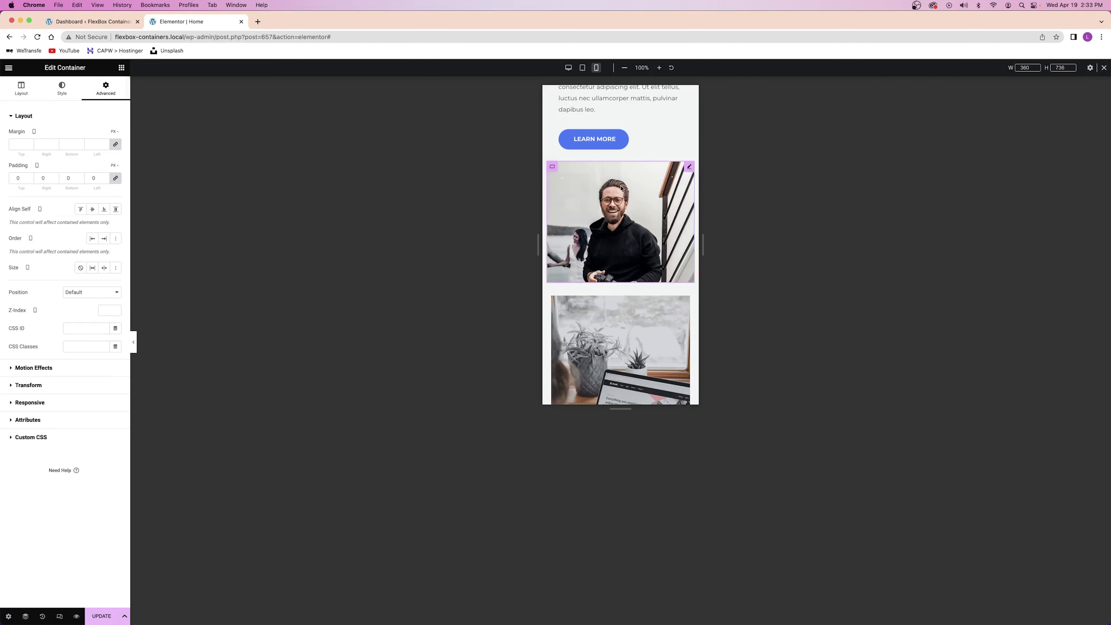
pyautogui.scroll(3, 618, 230)
pyautogui.scroll(-3, 618, 230)
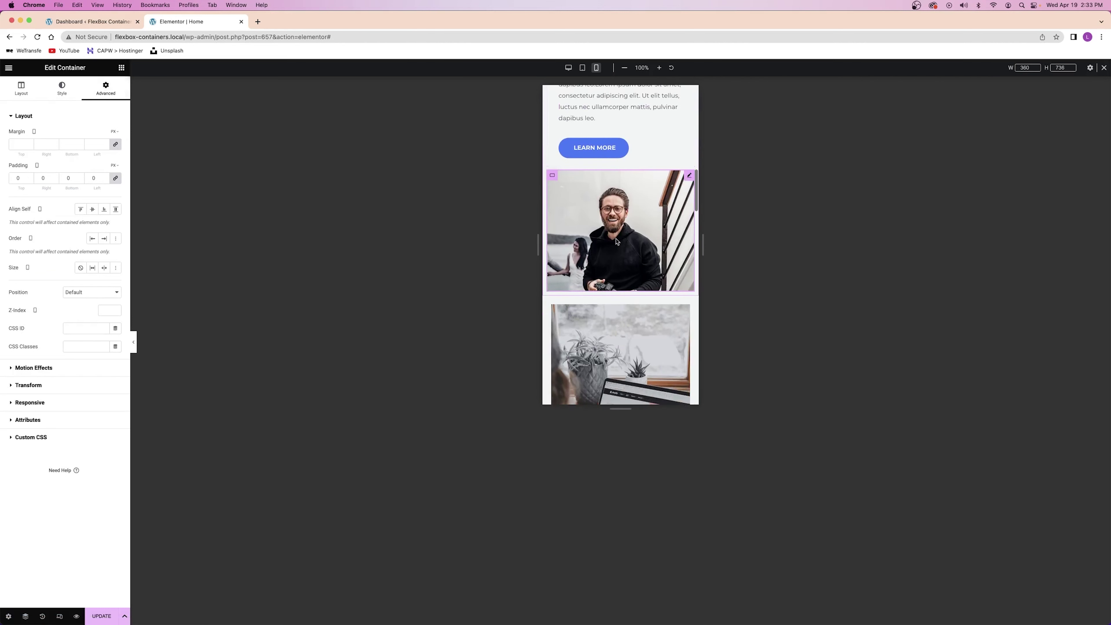
# - Try ordering the about photo's container first in the desktop view, and undo the order change
pyautogui.scroll(10, 612, 234)
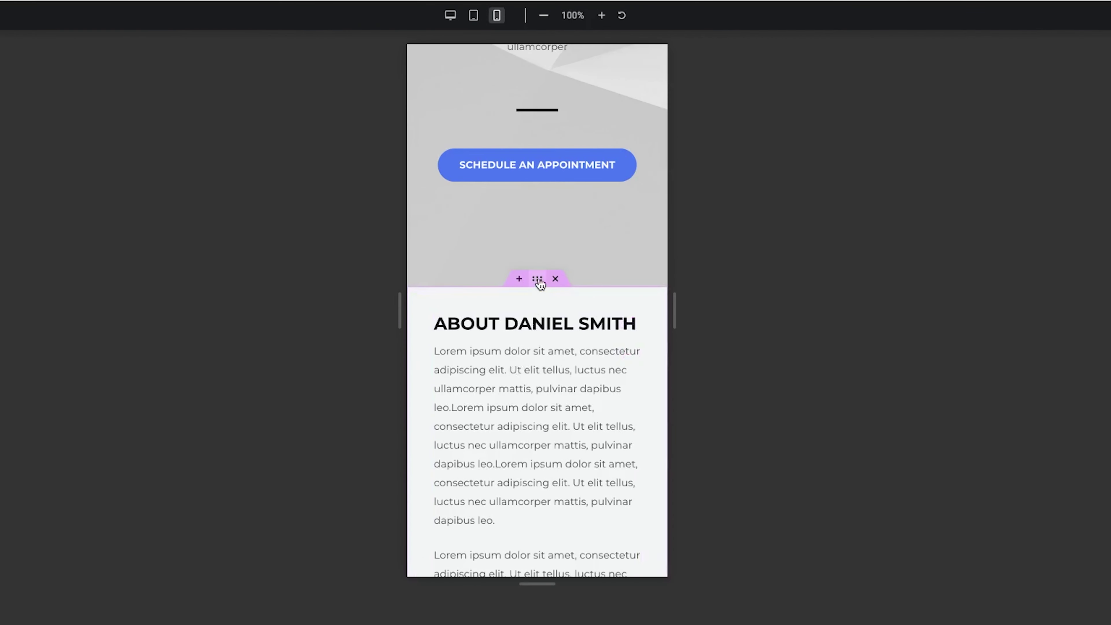
pyautogui.click(538, 279)
pyautogui.click(105, 88)
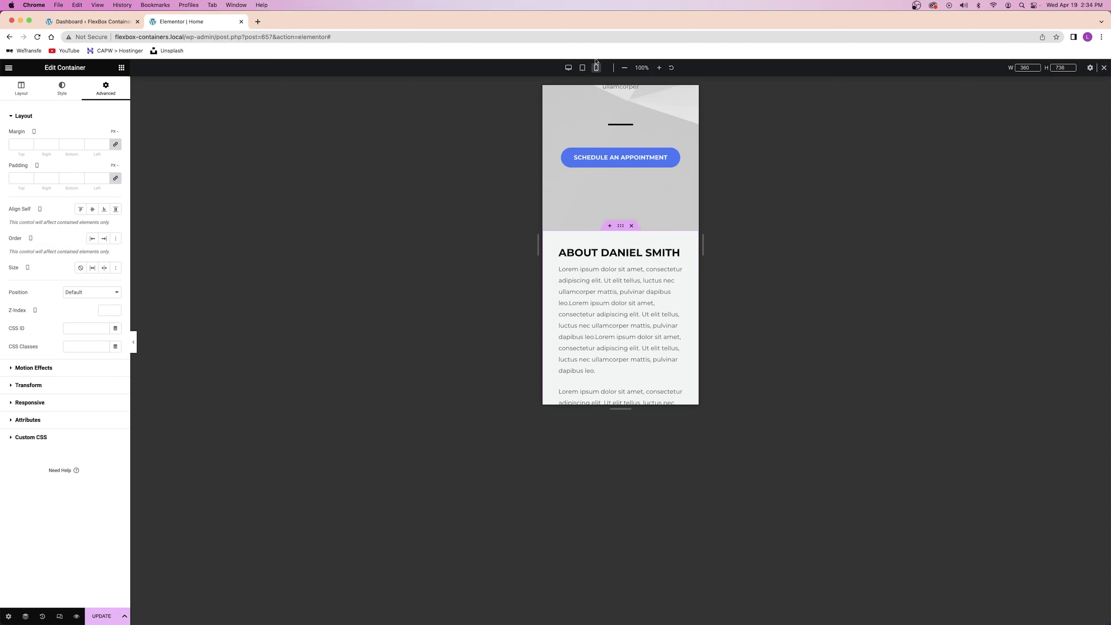
pyautogui.click(568, 67)
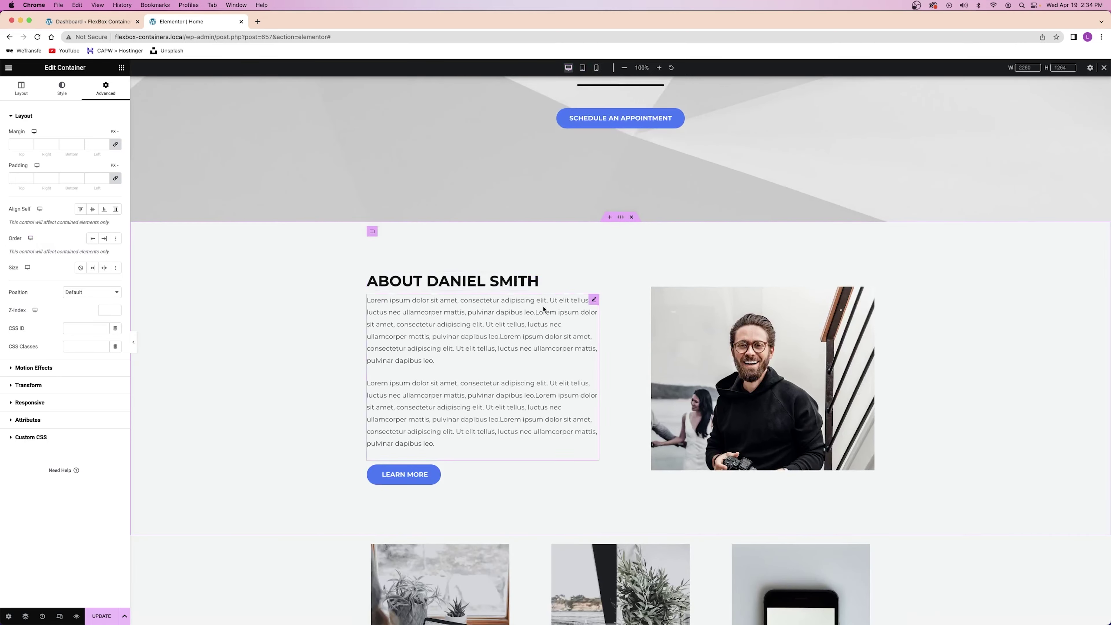
pyautogui.click(93, 239)
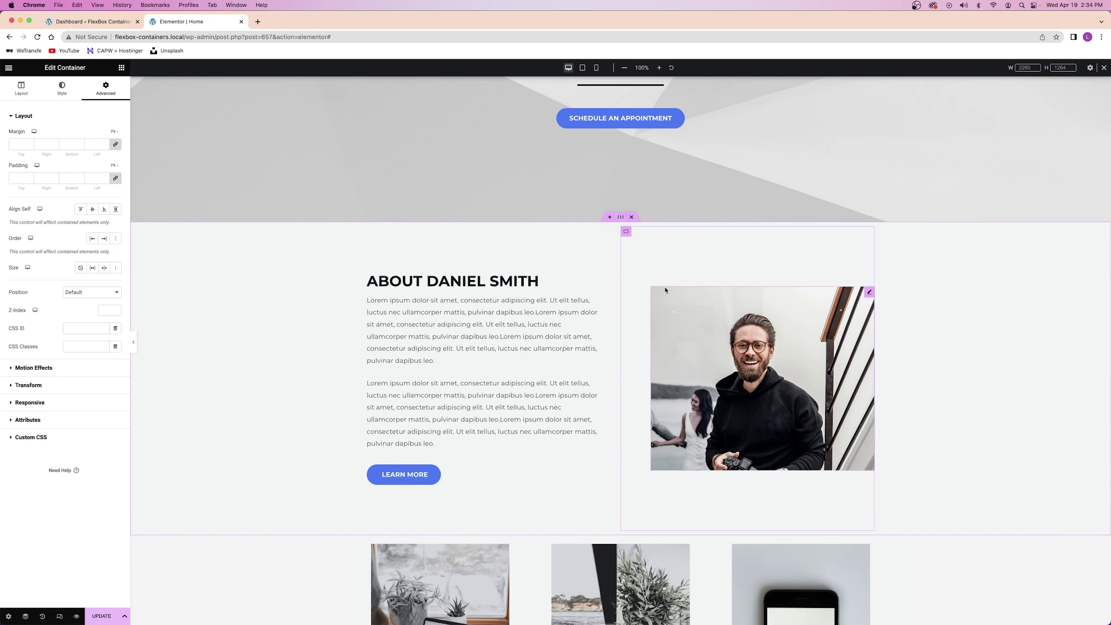
pyautogui.click(626, 233)
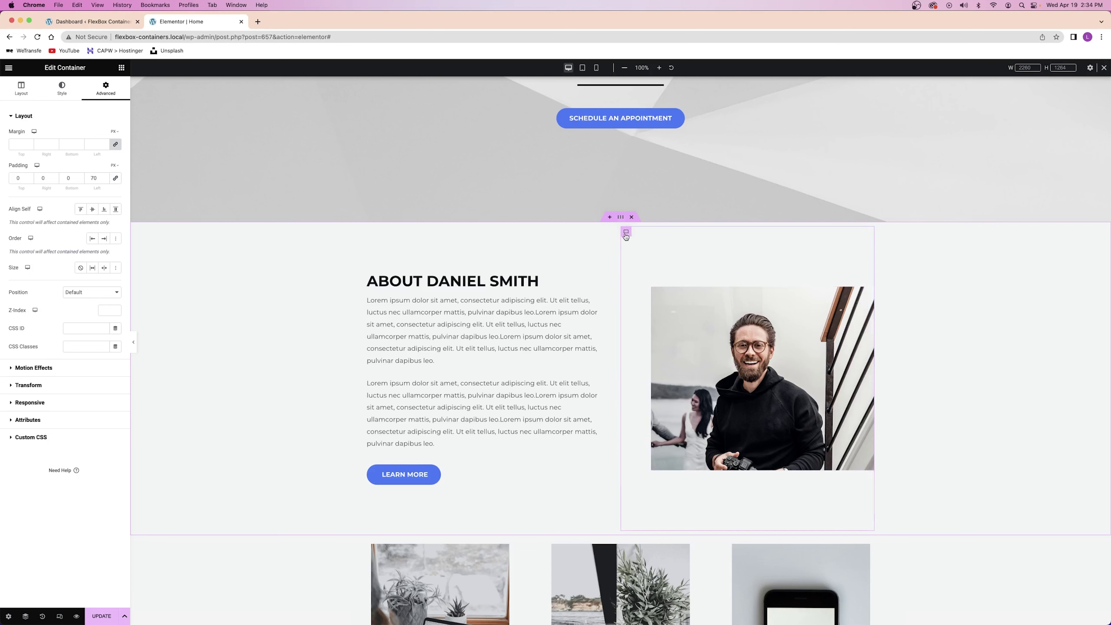
pyautogui.click(93, 239)
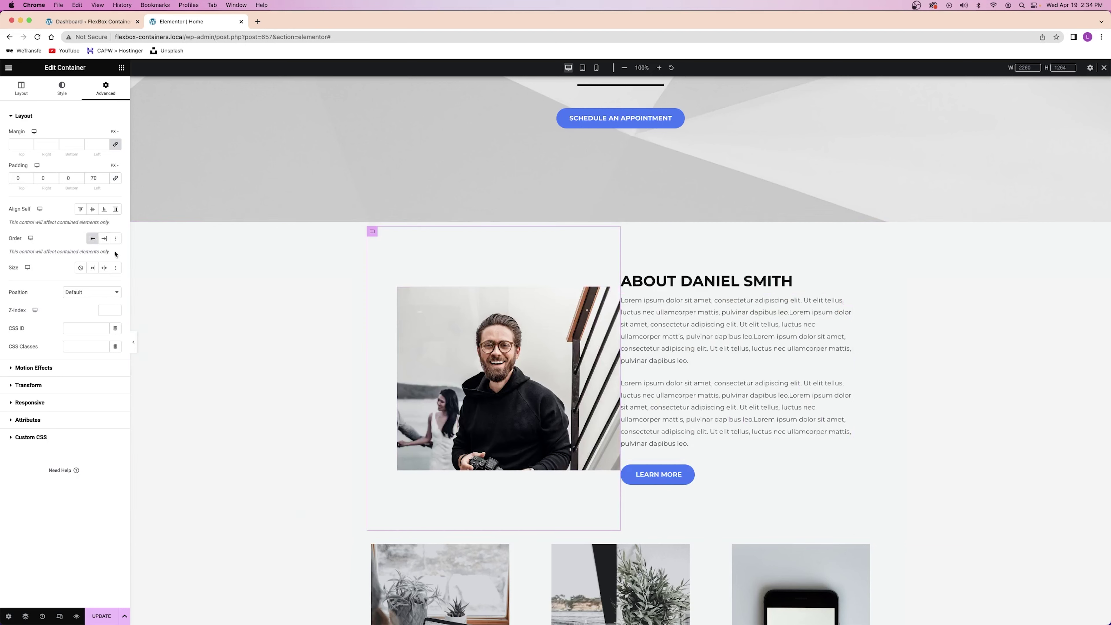
pyautogui.hotkey('ctrl', 'z')
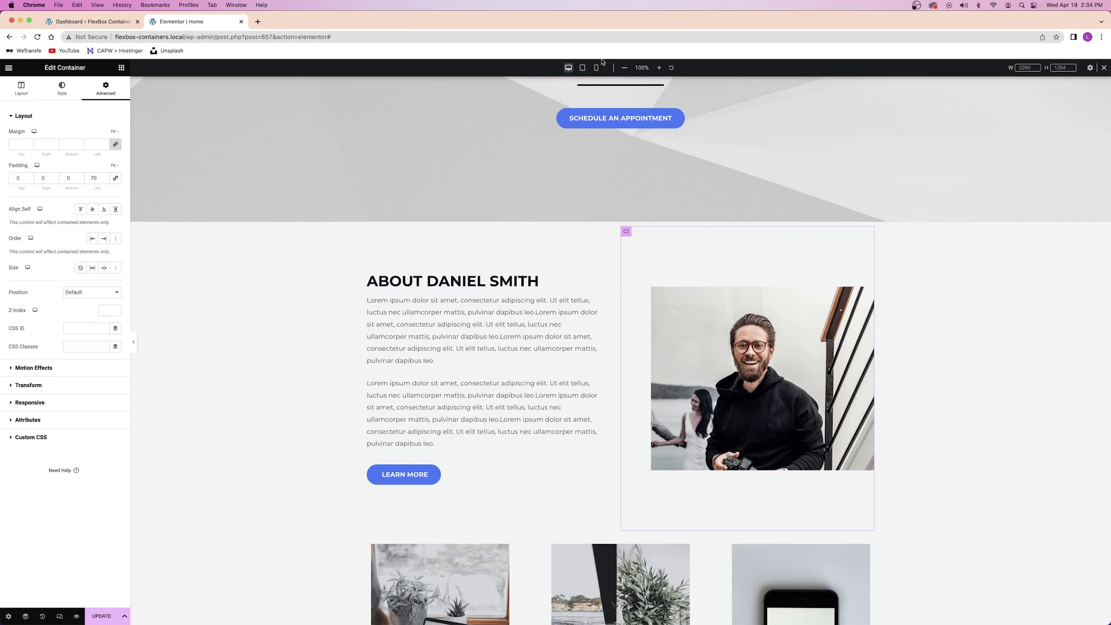
# - Set the order of the about photo's container to Start in the mobile view, and return to the desktop view
pyautogui.click(595, 67)
pyautogui.scroll(-4, 660, 249)
pyautogui.scroll(-4, 660, 249)
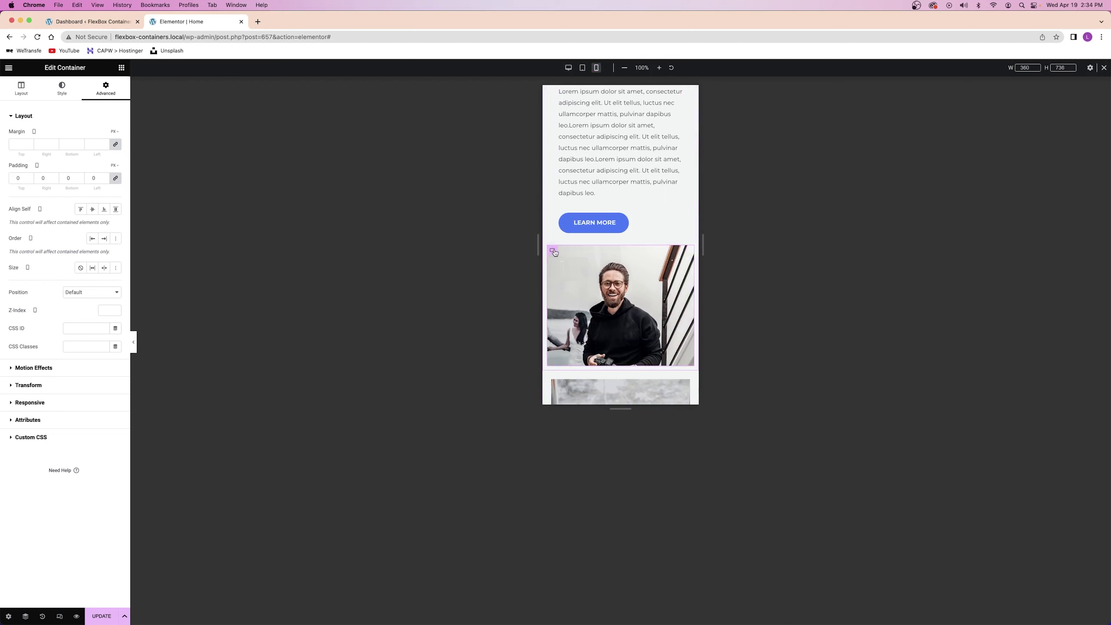
pyautogui.click(92, 238)
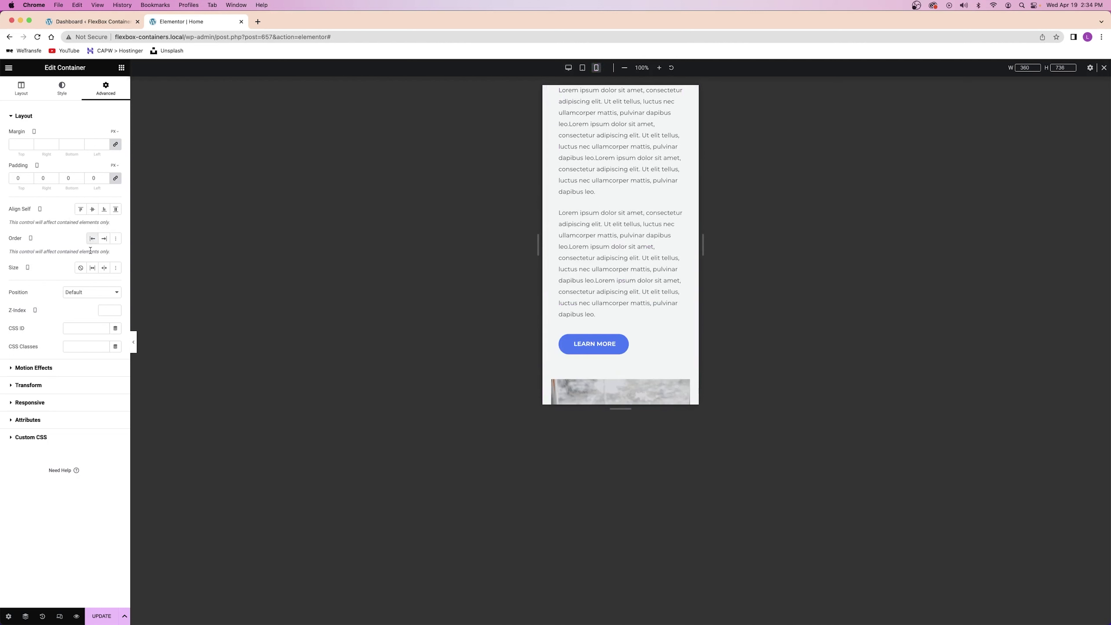
pyautogui.scroll(5, 569, 241)
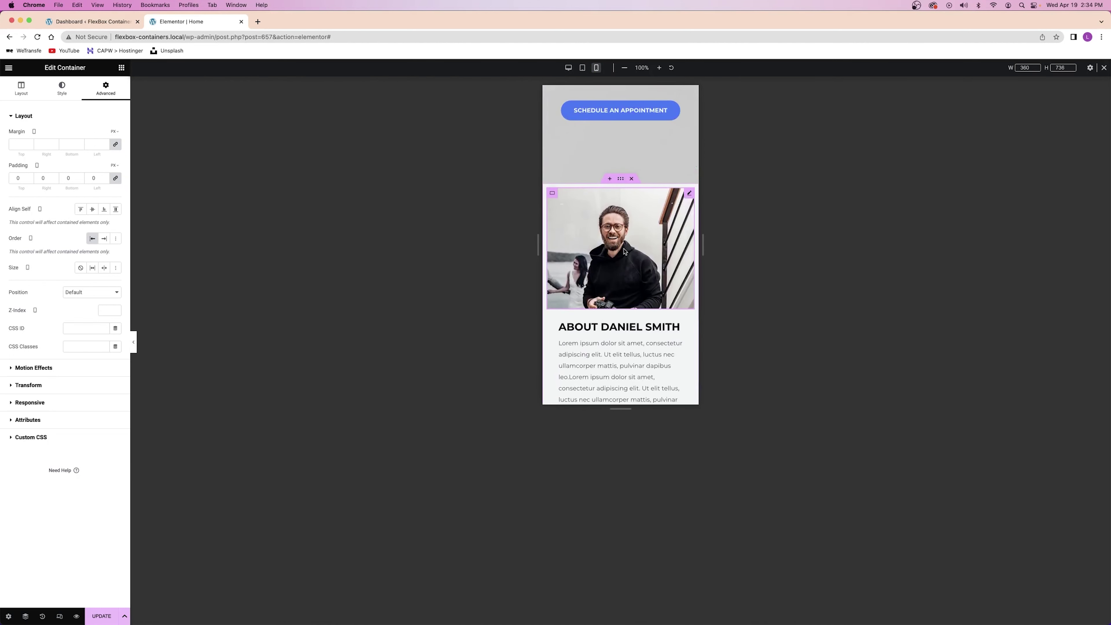
pyautogui.scroll(10, 624, 251)
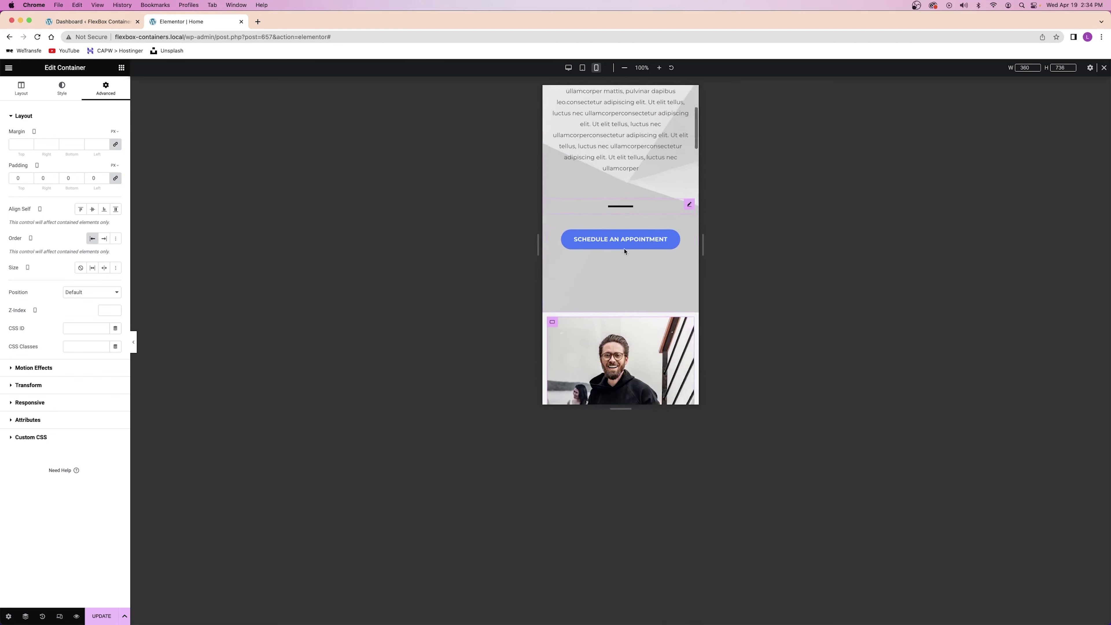
pyautogui.scroll(-10, 624, 250)
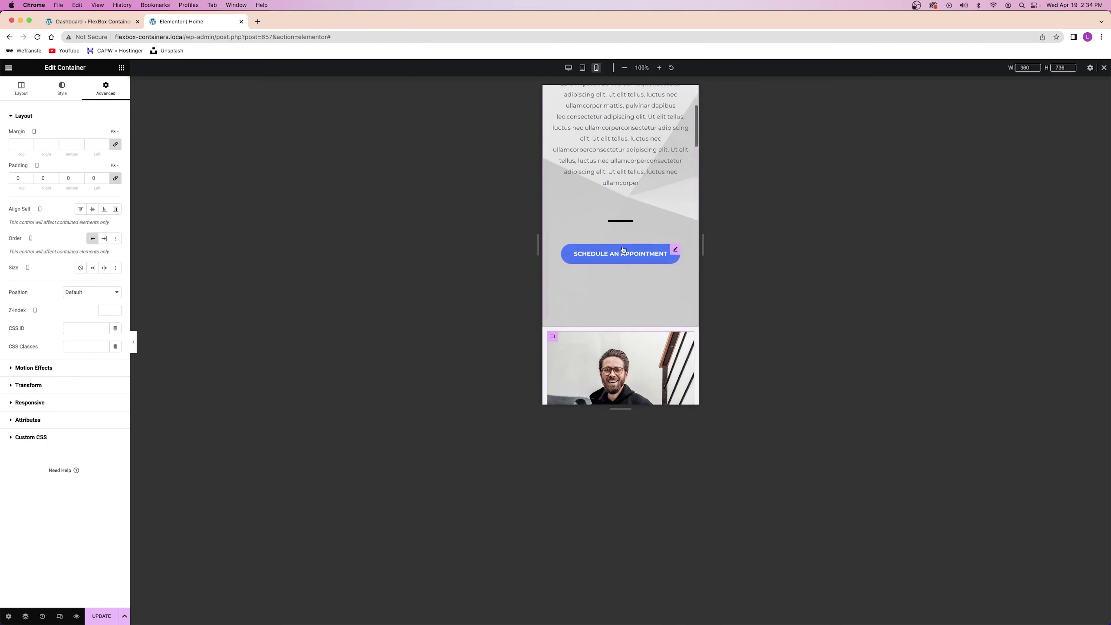
pyautogui.scroll(-5, 623, 249)
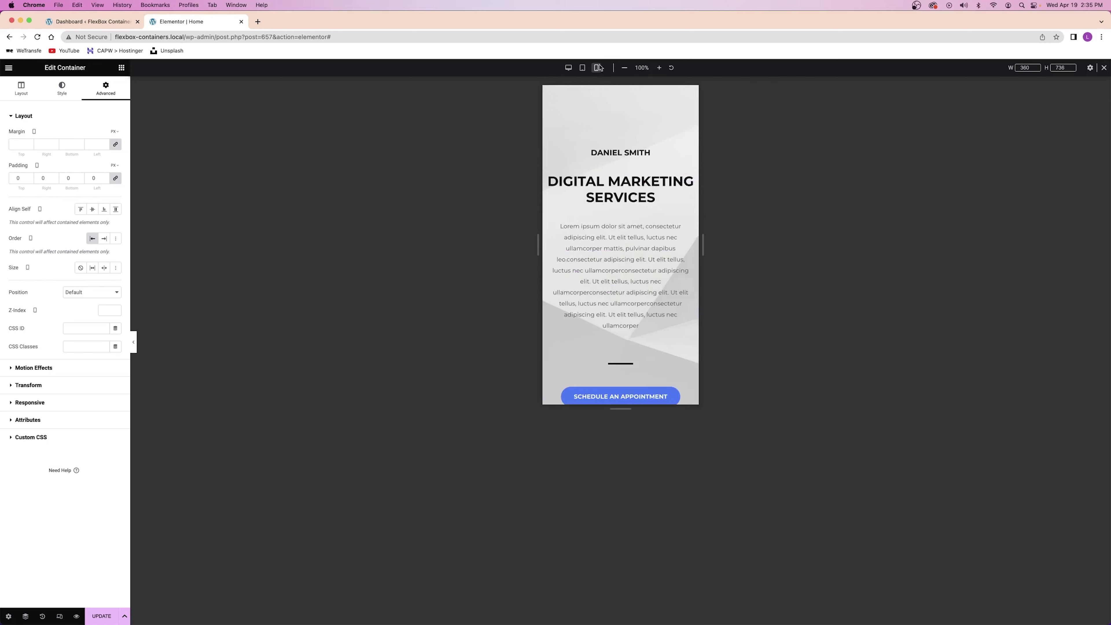
pyautogui.click(568, 68)
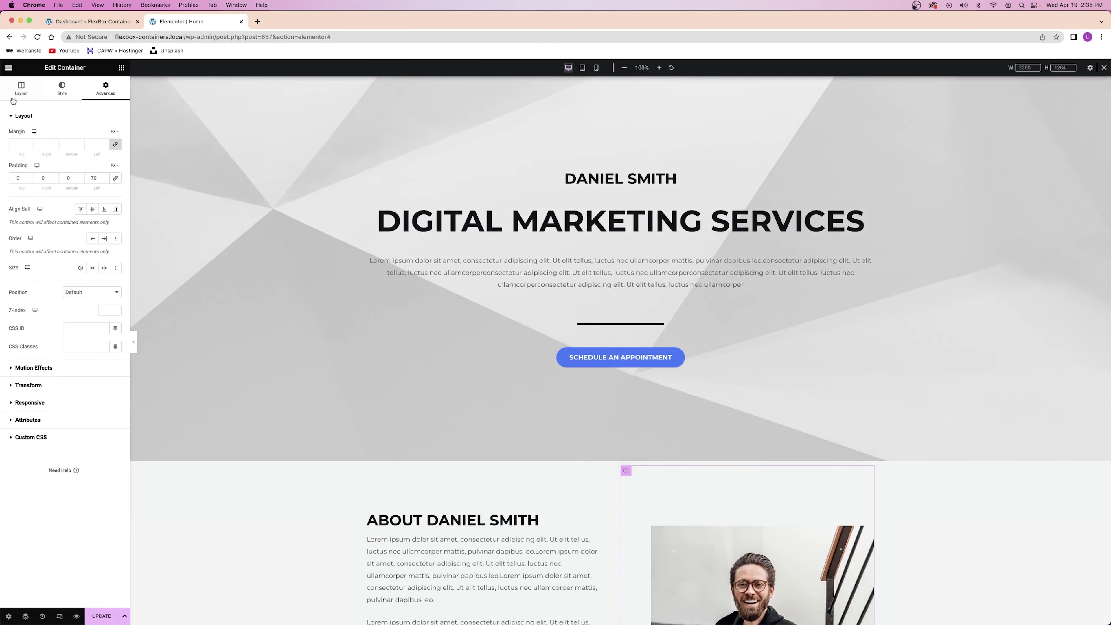